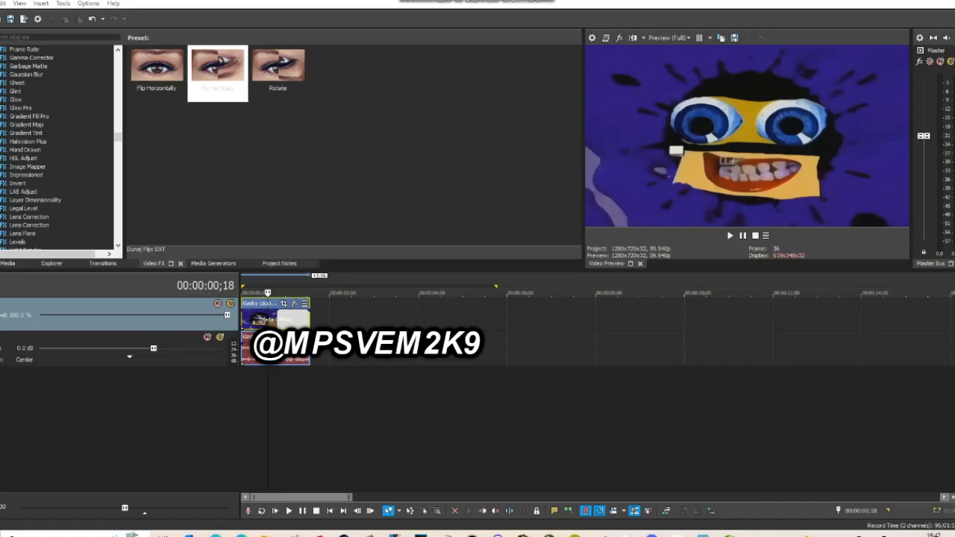
Apply the HSL Adjust preset "Add to hue: 0.07142857142857142" to the klasky csupo video clip.
drag(350, 498, 309, 498)
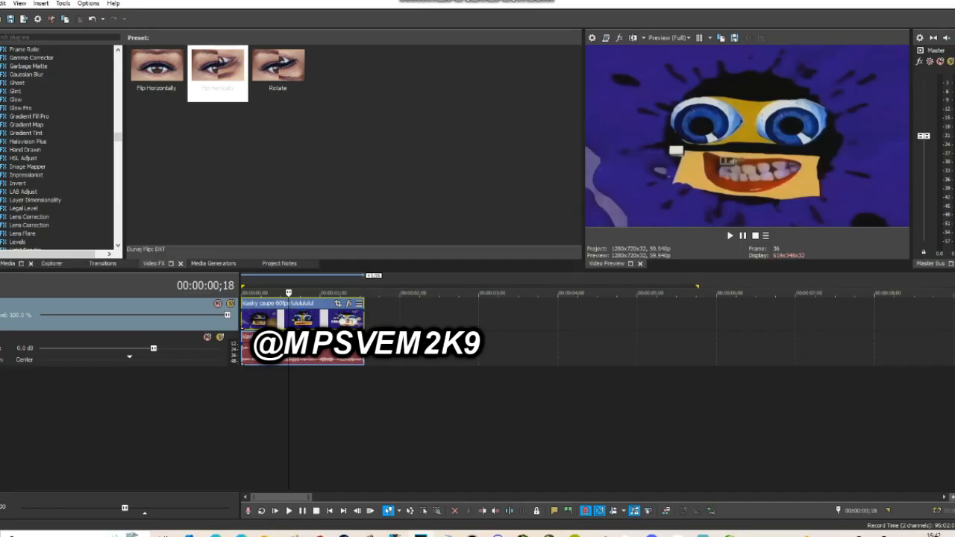
click(8, 264)
click(154, 264)
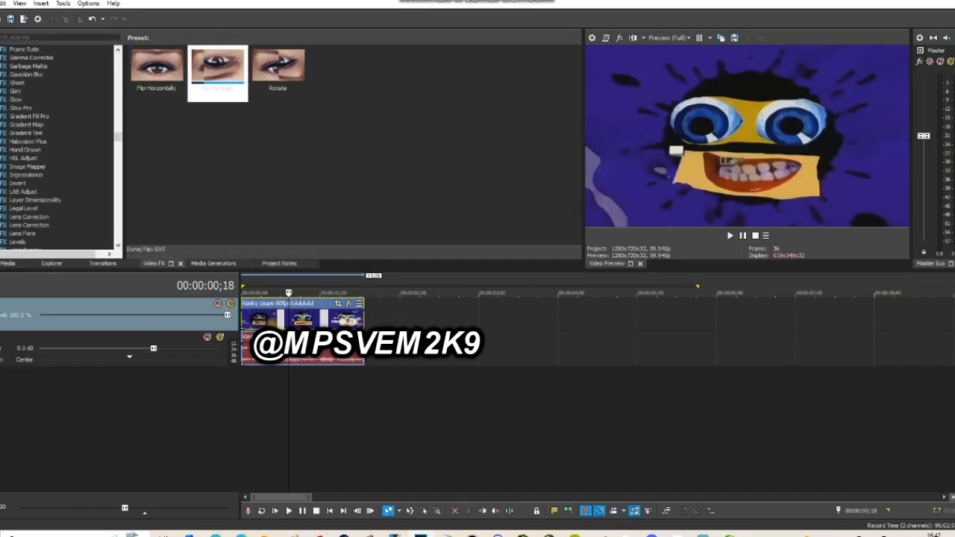
click(23, 158)
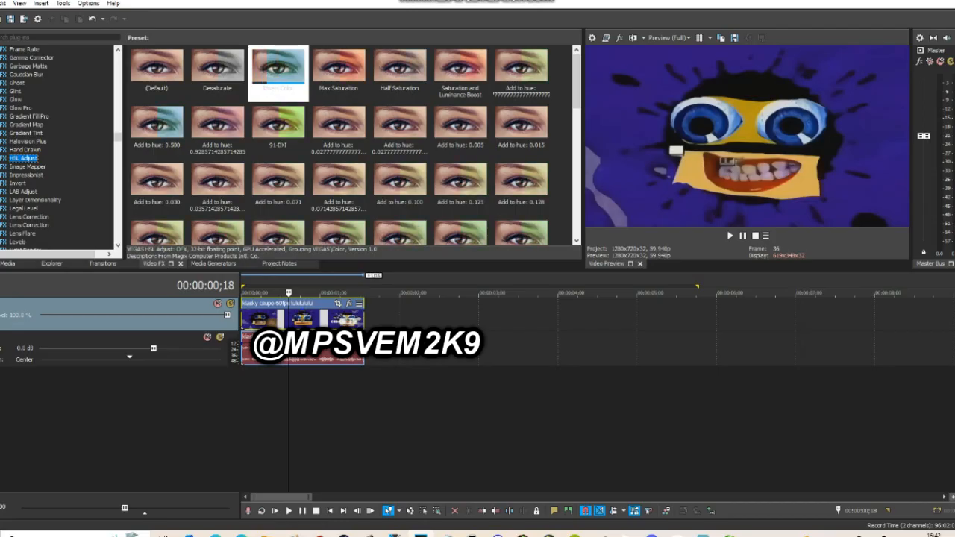
scroll(351, 141, down, 8)
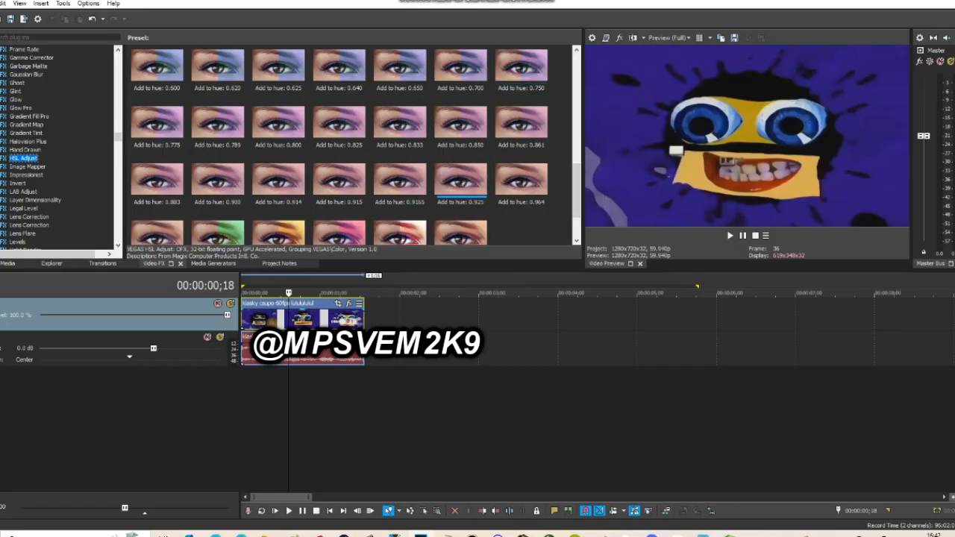
click(491, 101)
scroll(521, 123, up, 6)
click(278, 73)
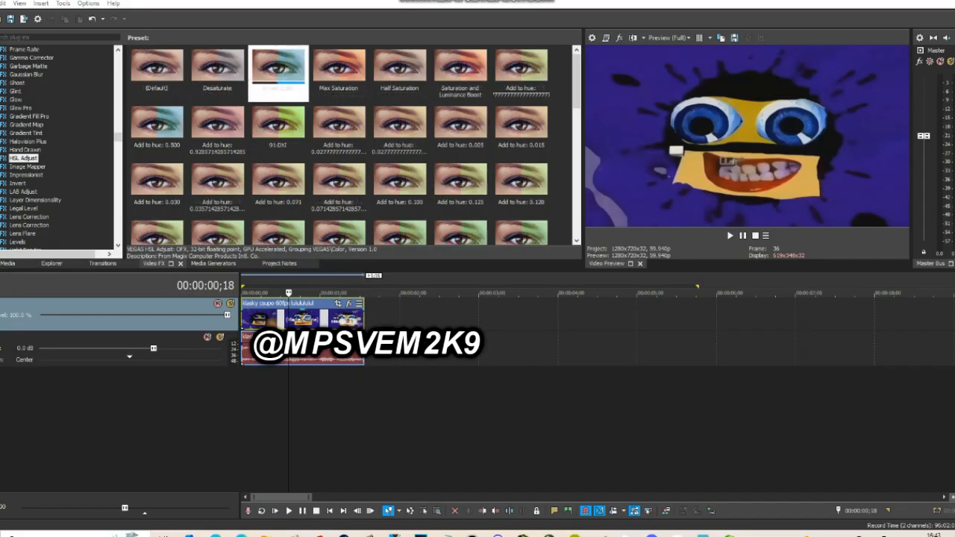
scroll(350, 145, down, 8)
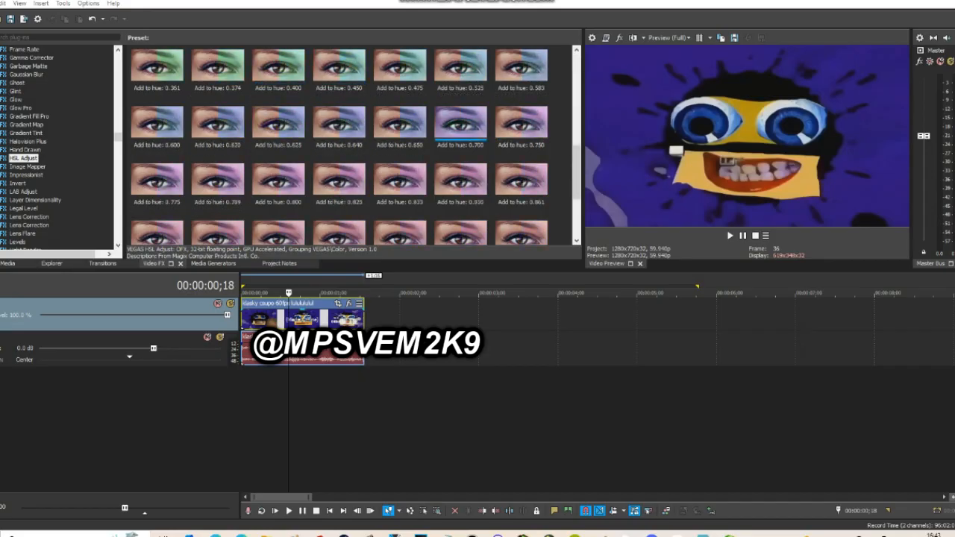
scroll(351, 146, up, 8)
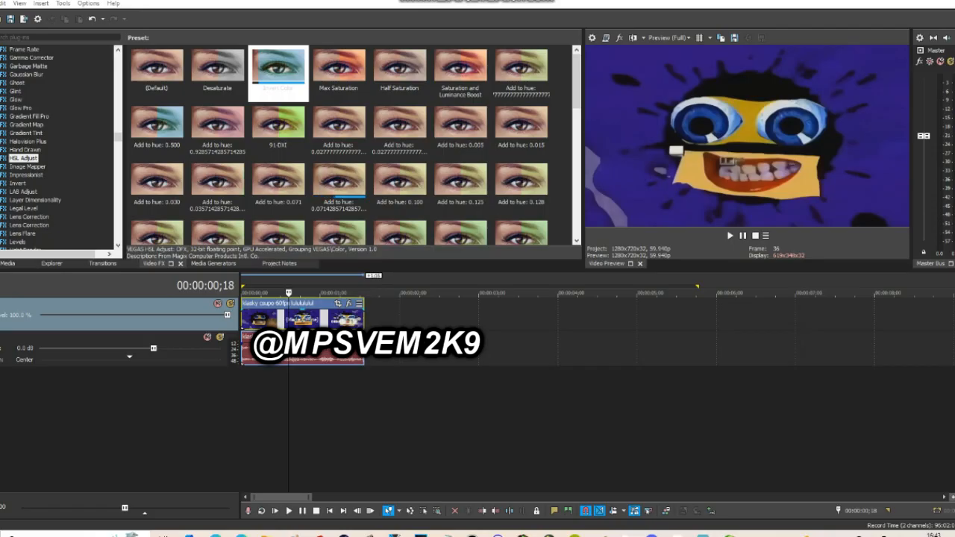
click(339, 180)
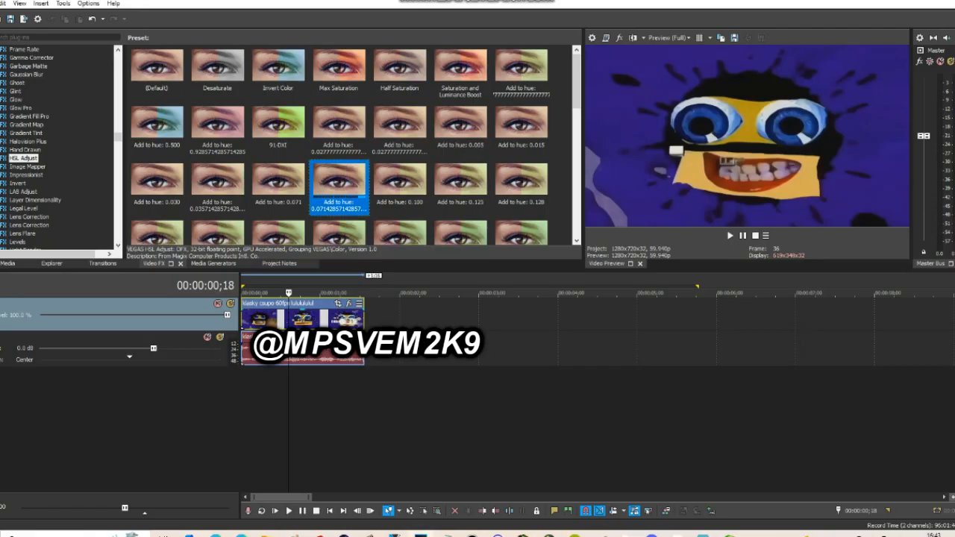
drag(339, 181, 302, 319)
Add the default Invert effect and the Mirror effect's Reflect Right preset to the video clip.
click(18, 184)
click(157, 67)
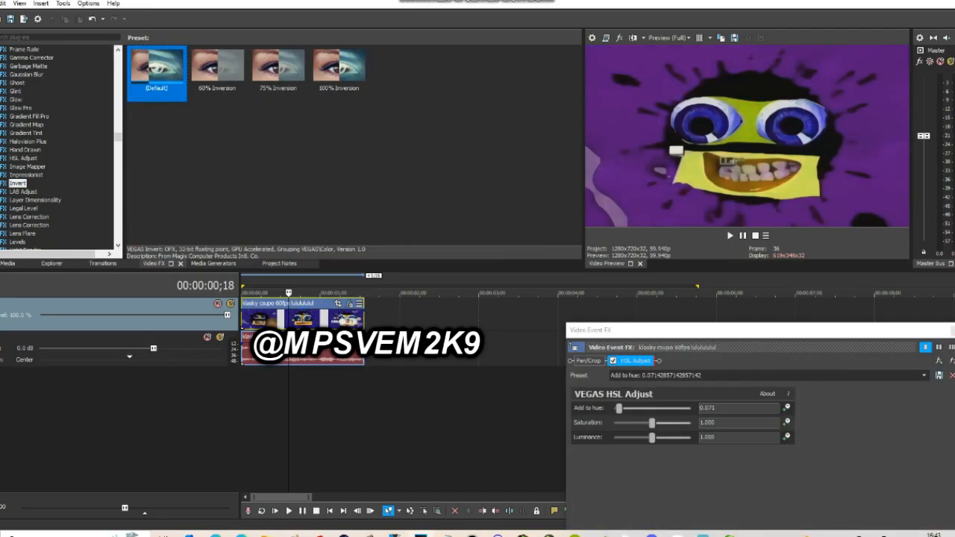
drag(157, 68, 302, 320)
click(16, 208)
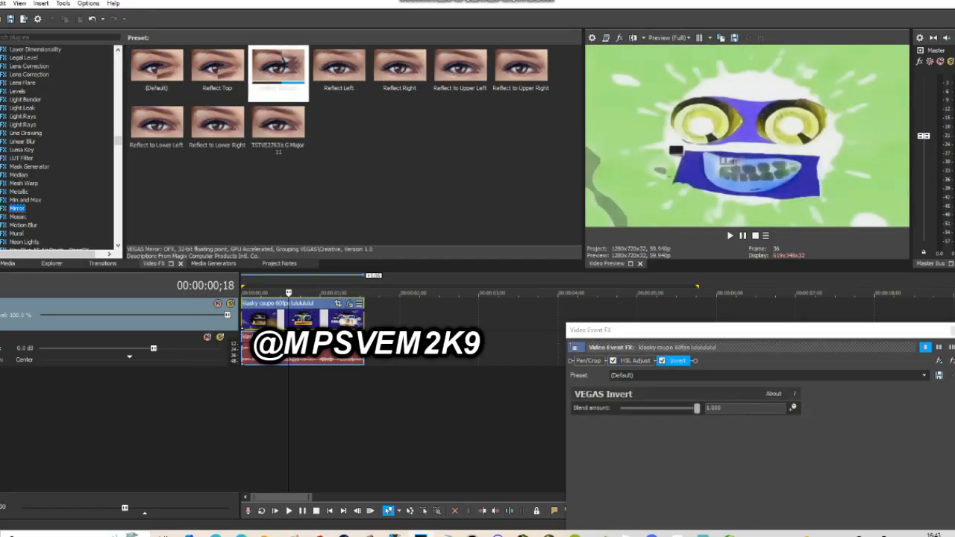
drag(400, 67, 302, 320)
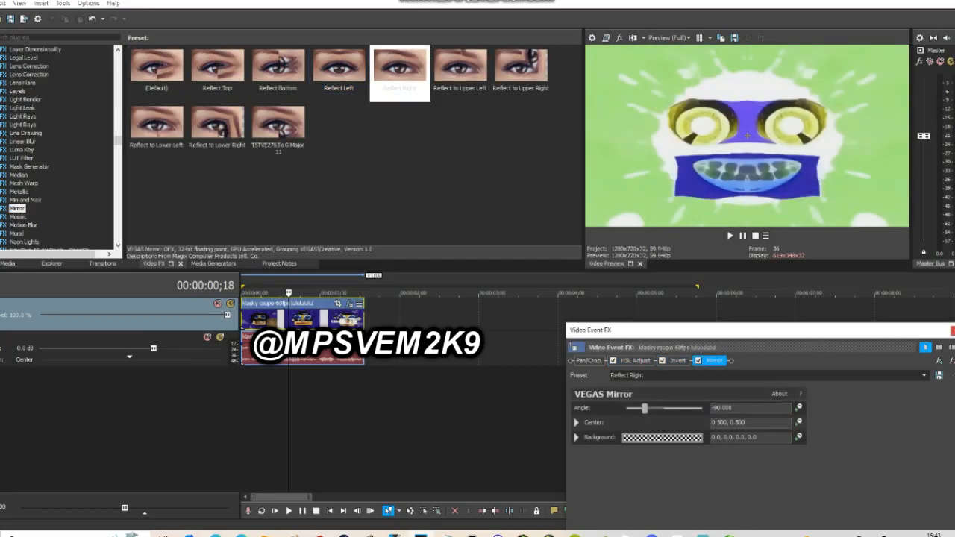
click(953, 331)
Set the audio clip's pitch shift to the élastique method with Pro attributes and a pitch change of -0.2.
right_click(345, 348)
click(389, 507)
click(509, 205)
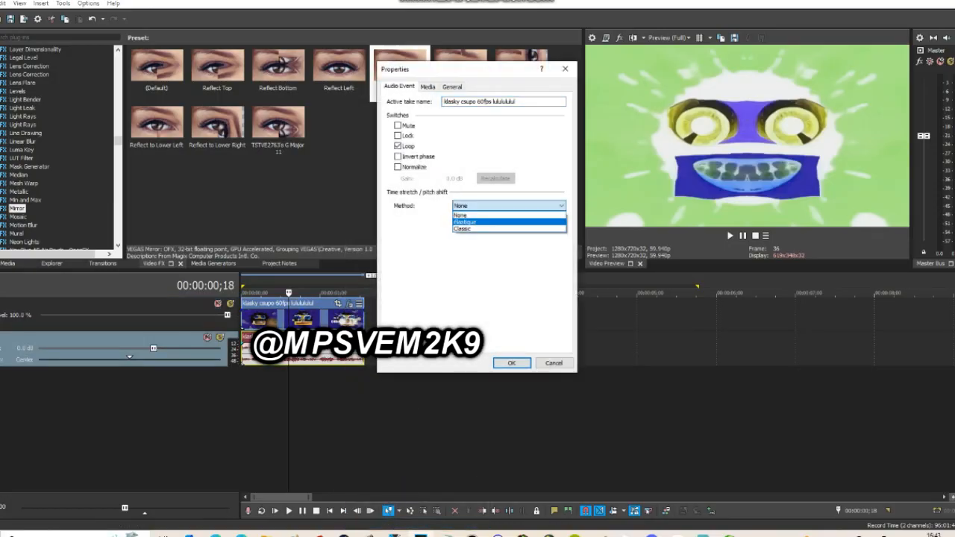
click(498, 222)
click(527, 221)
click(523, 229)
double_click(532, 261)
text(-0.2)
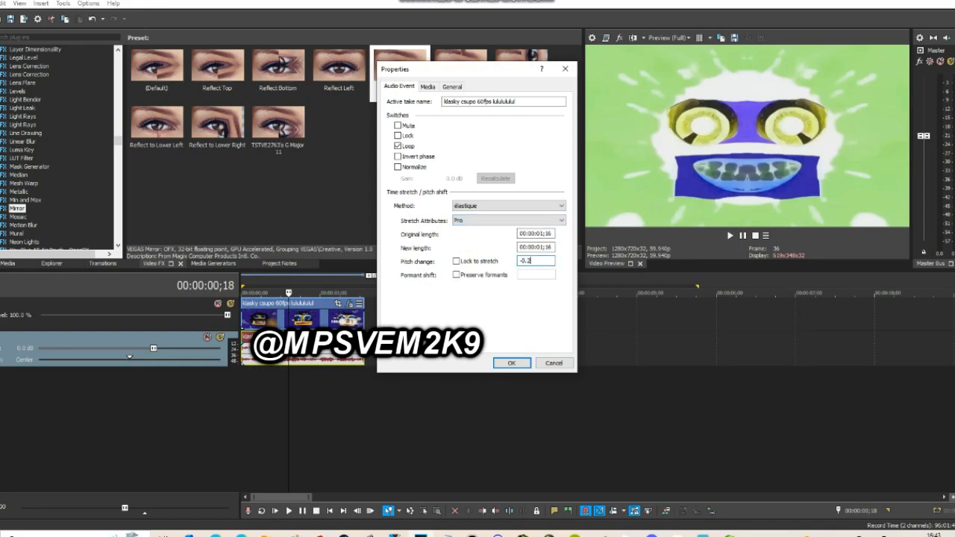
key(Return)
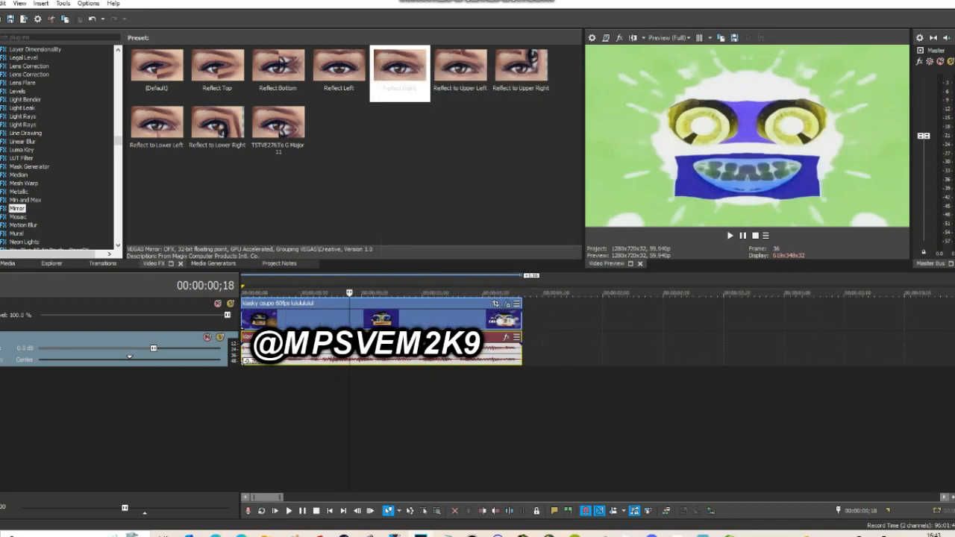
Trim the end of the clip at 00:00:00;11.
drag(349, 293, 299, 293)
right_click(308, 321)
key(Right)
key(Right)
key(Right)
right_click(308, 319)
click(336, 272)
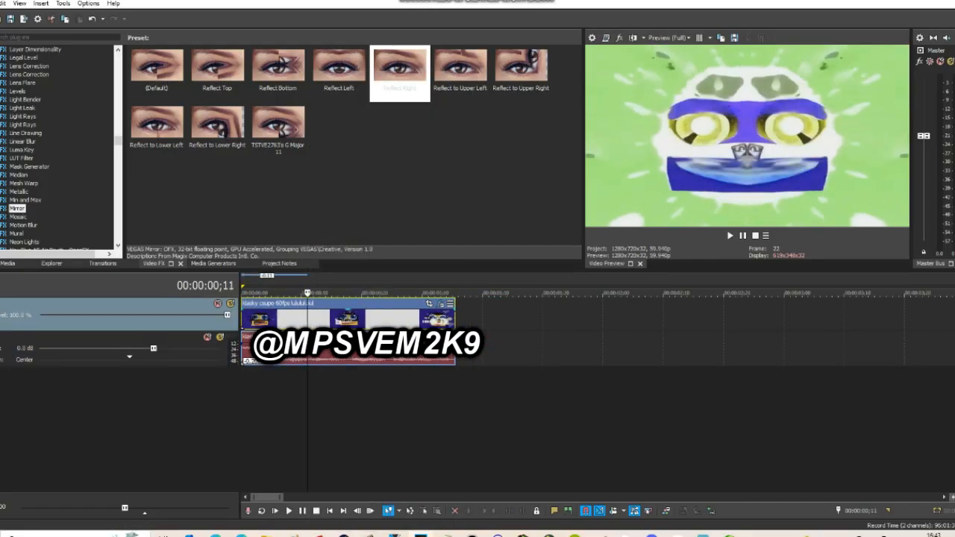
right_click(309, 321)
click(336, 283)
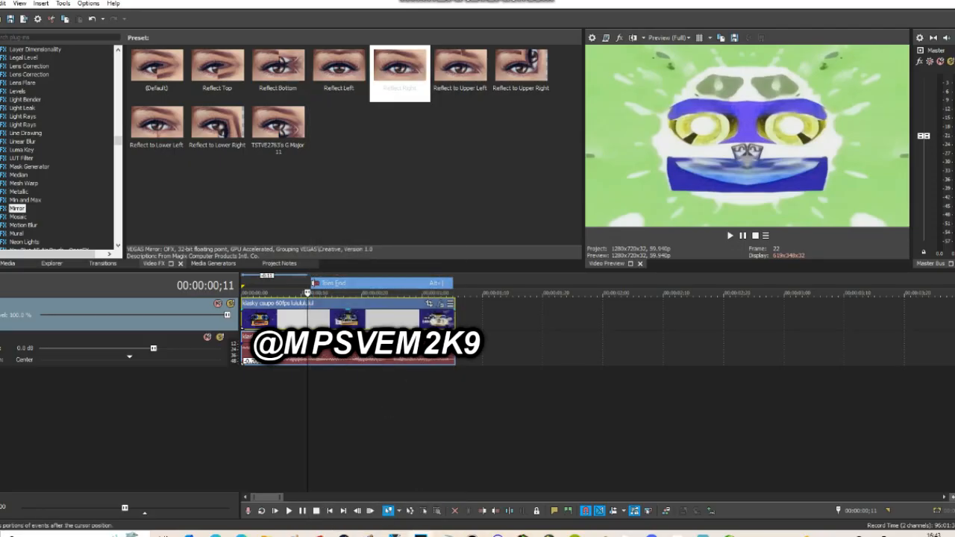
Try reversing the audio clip and duplicating its track, and discard both changes.
right_click(289, 352)
click(321, 381)
right_click(319, 353)
click(350, 259)
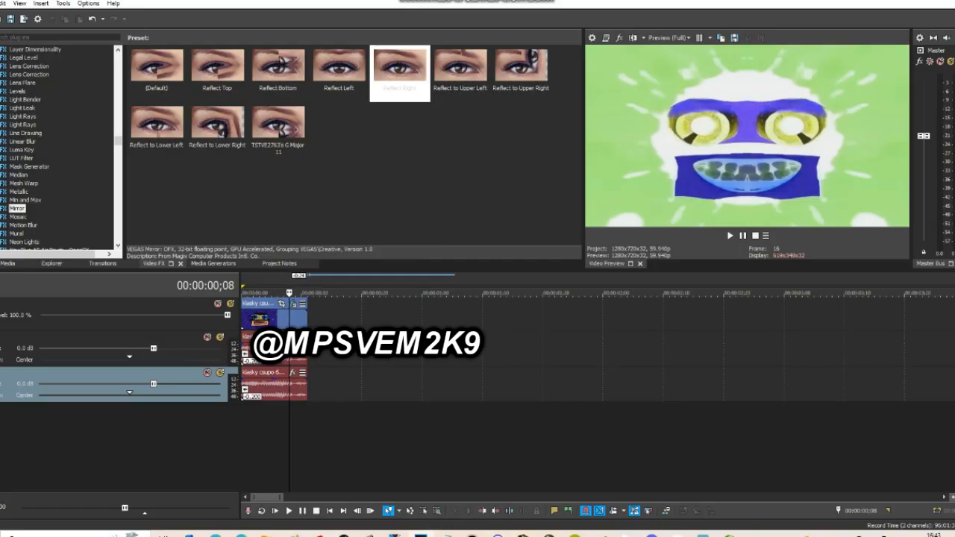
double_click(27, 385)
key(Delete)
right_click(286, 344)
click(319, 381)
Remove the HSL Adjust, Invert and Mirror effects from the video clip.
click(294, 305)
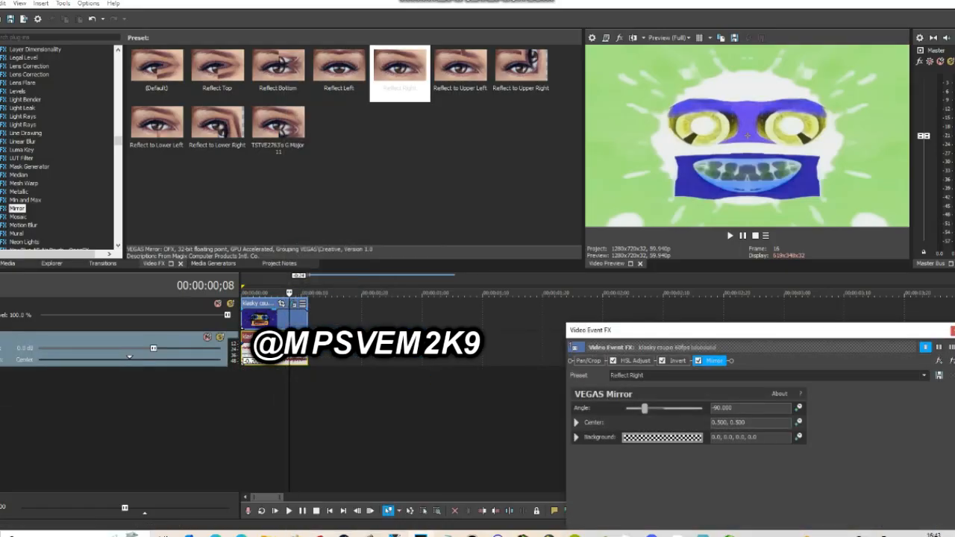
click(952, 361)
click(951, 361)
click(951, 361)
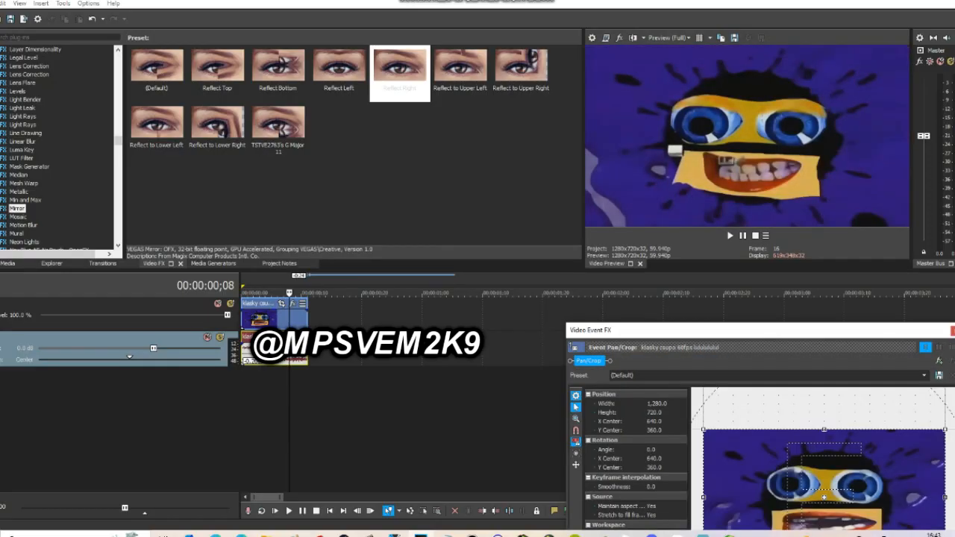
Apply the default Invert effect to the video clip.
scroll(59, 150, up, 5)
click(24, 133)
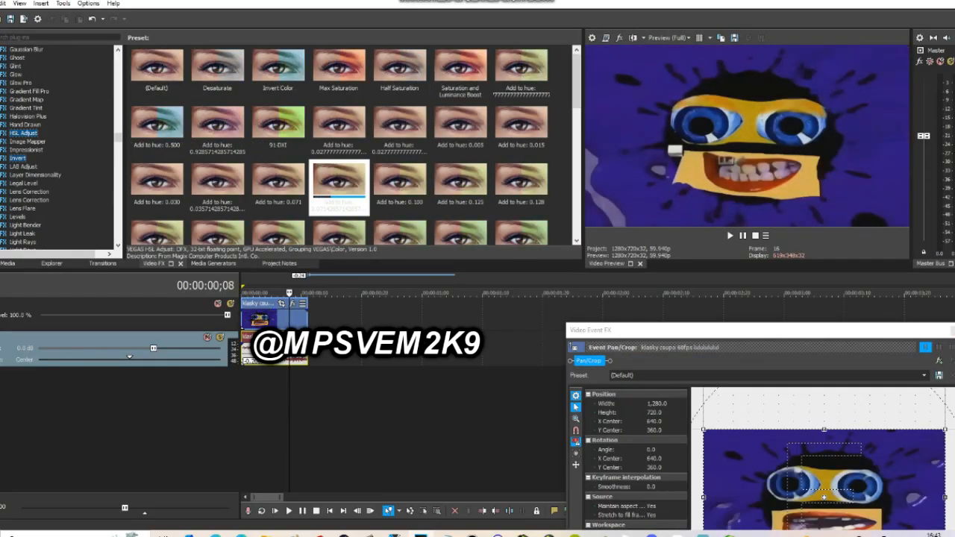
click(18, 159)
drag(155, 67, 731, 142)
click(954, 331)
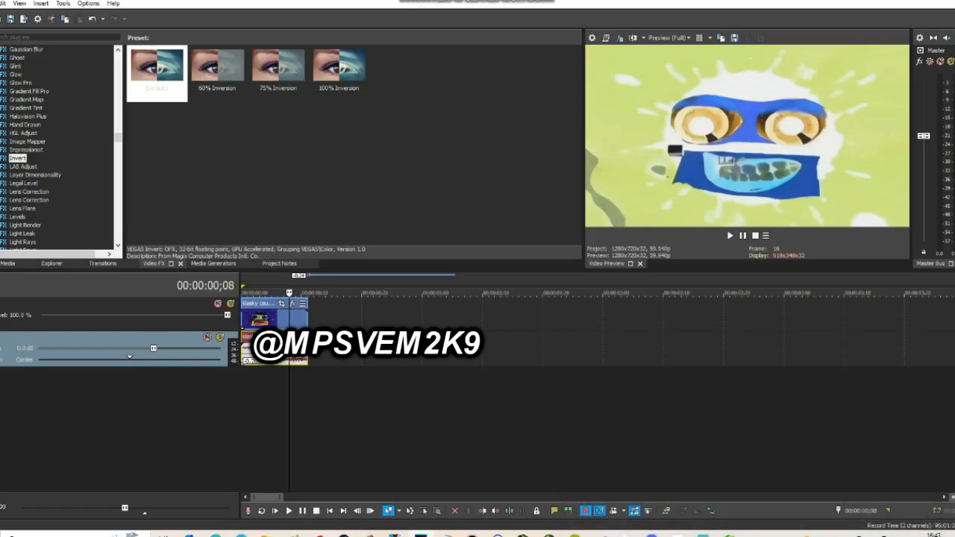
Remove the pitch shift from the audio clip in its properties.
right_click(294, 352)
click(320, 522)
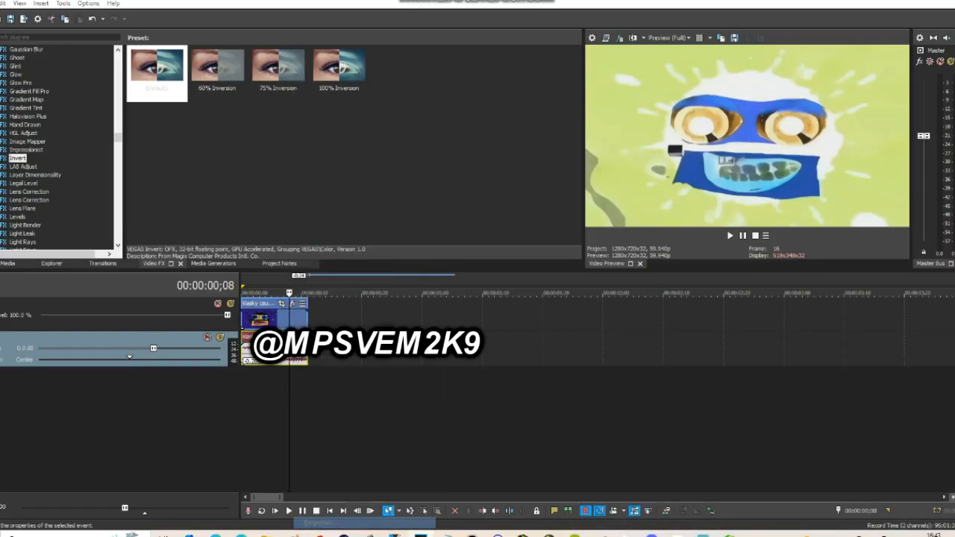
key(Return)
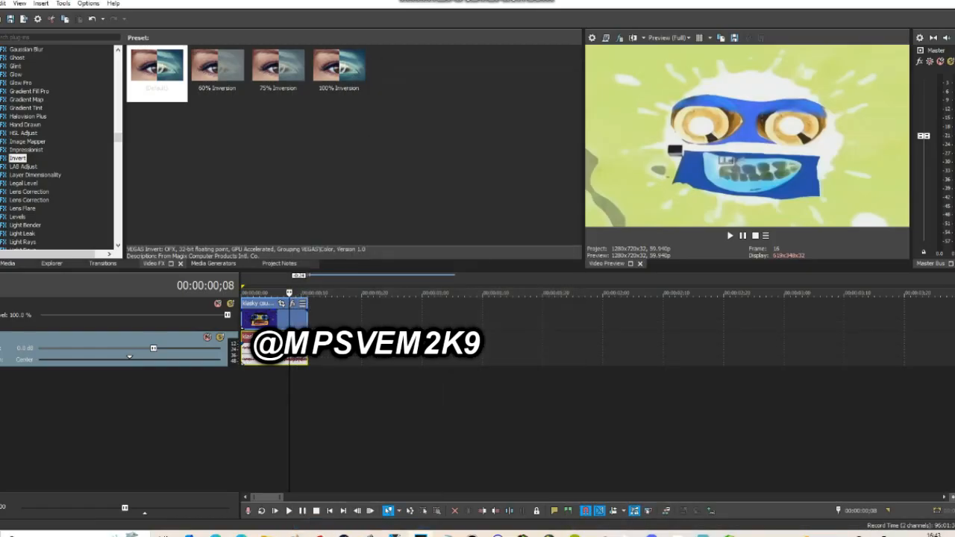
Duplicate the audio track and pitch-shift the copied audio clip with the Classic method.
right_click(377, 365)
click(411, 273)
right_click(280, 386)
click(306, 523)
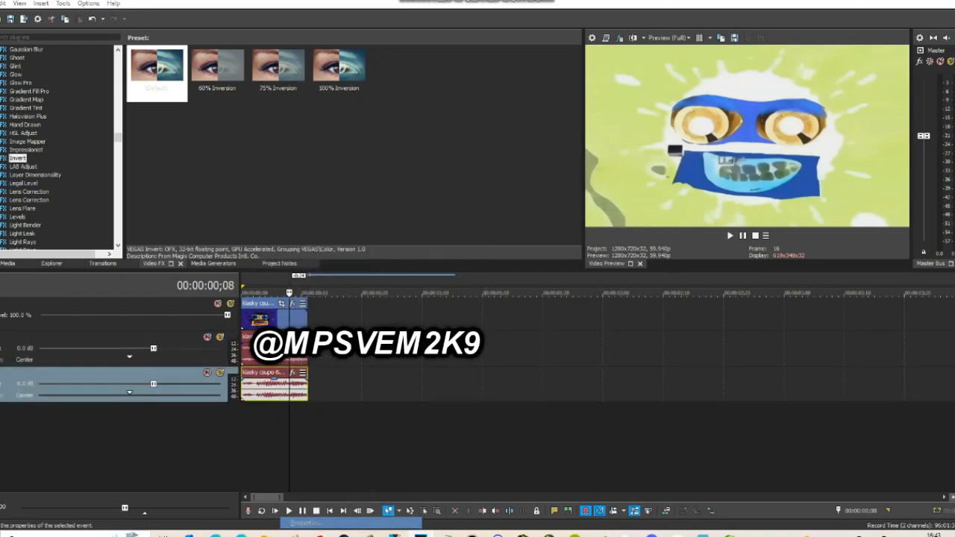
click(509, 205)
click(465, 229)
double_click(531, 262)
key(Return)
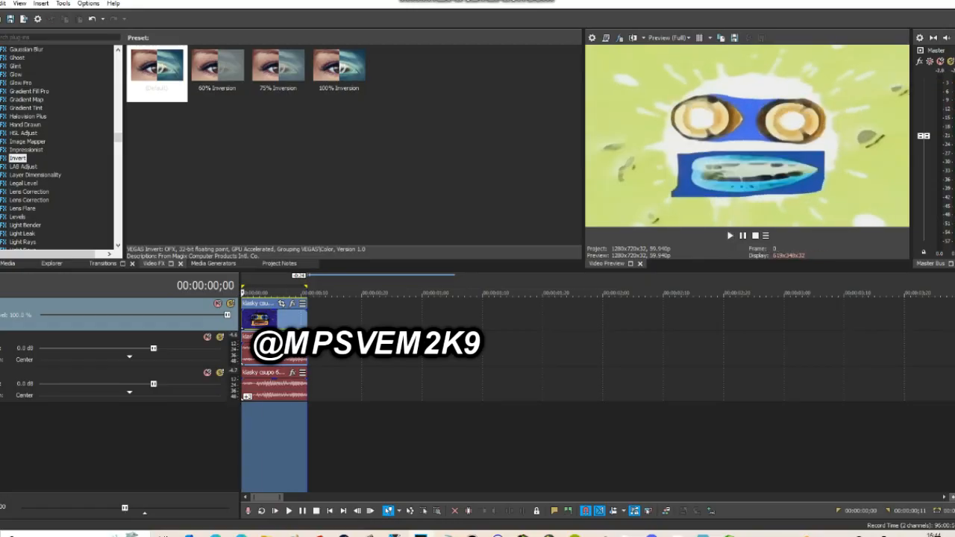
click(9, 264)
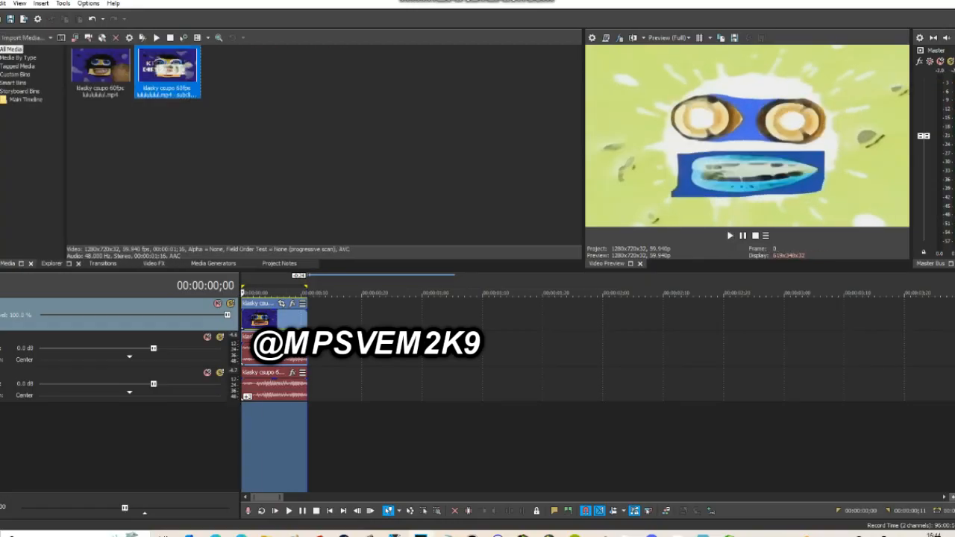
mouse_move(307, 319)
mouse_down()
mouse_move(426, 320)
mouse_move(306, 319)
mouse_up()
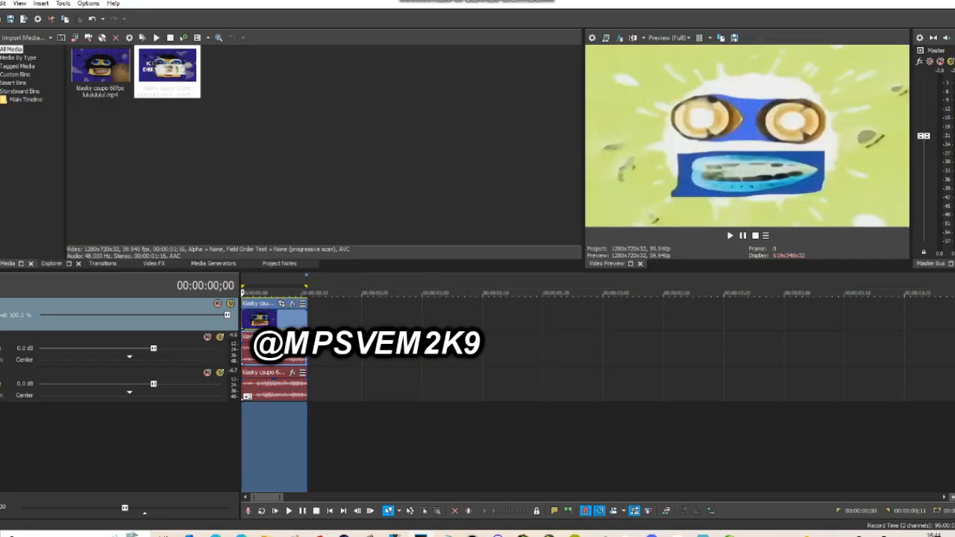
drag(307, 319, 365, 319)
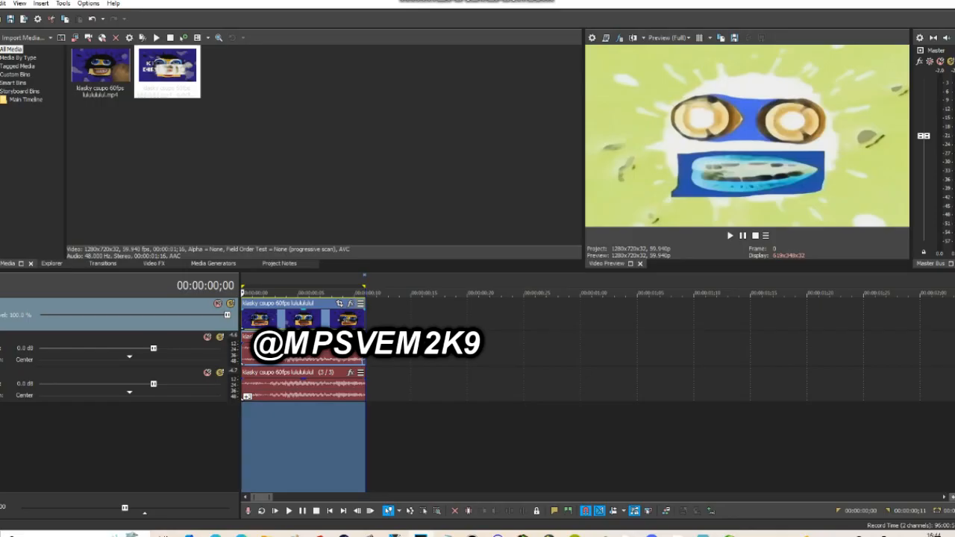
key(End)
right_click(223, 288)
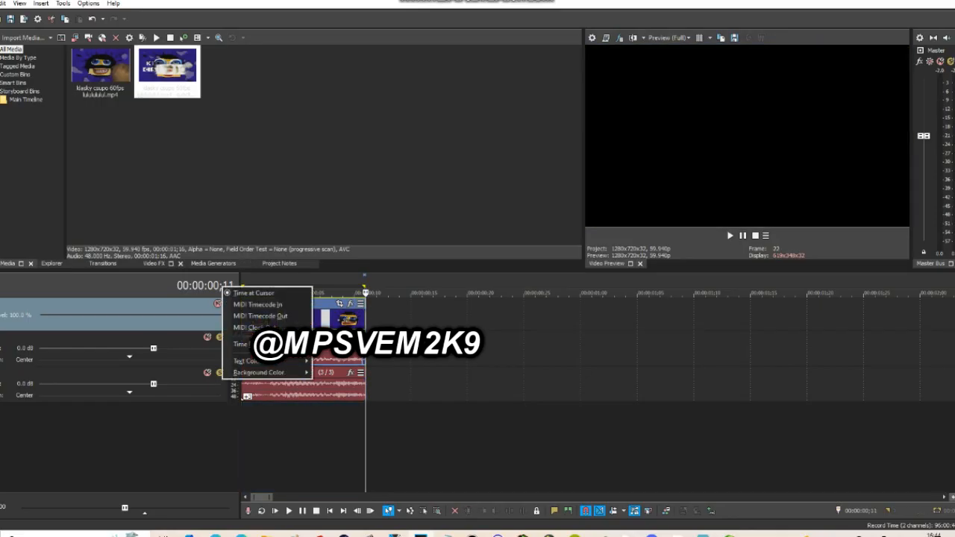
mouse_move(240, 344)
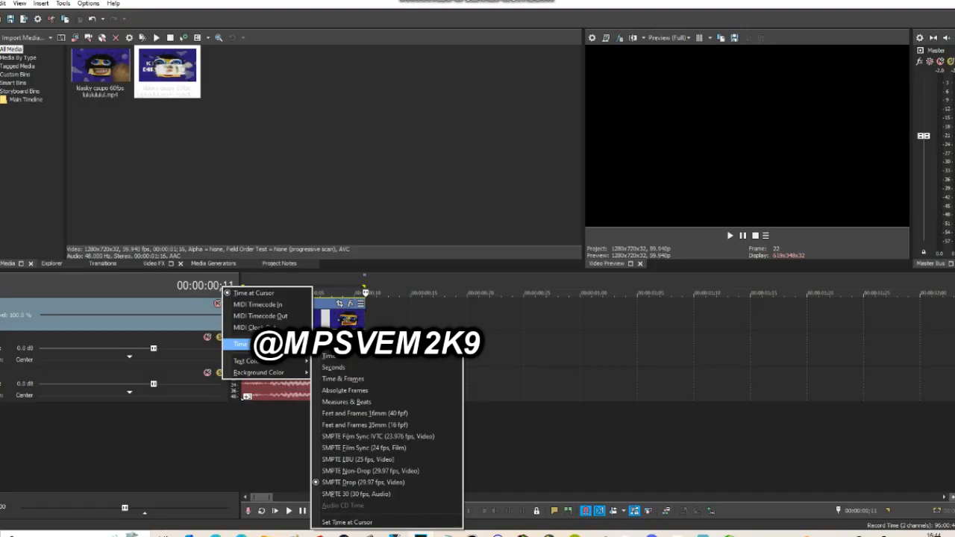
click(394, 321)
click(286, 321)
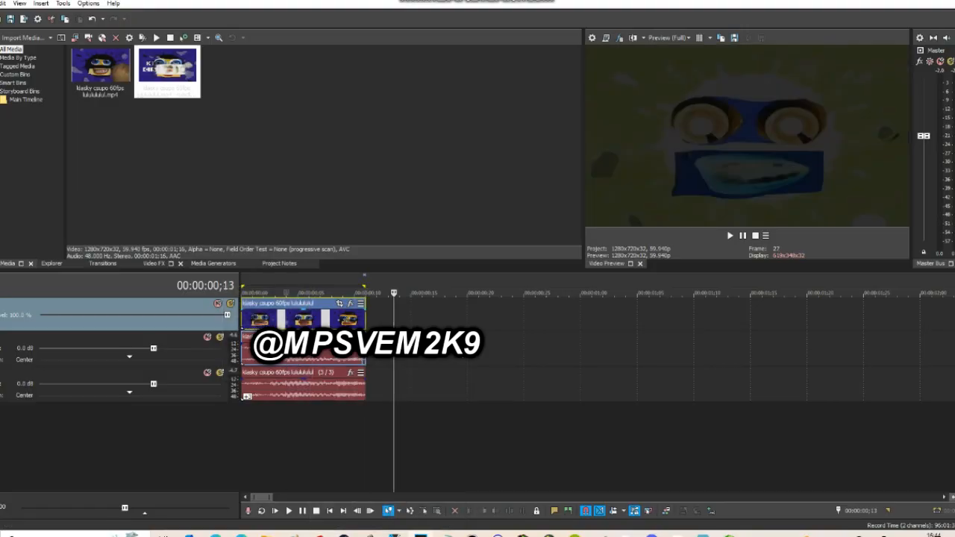
right_click(391, 283)
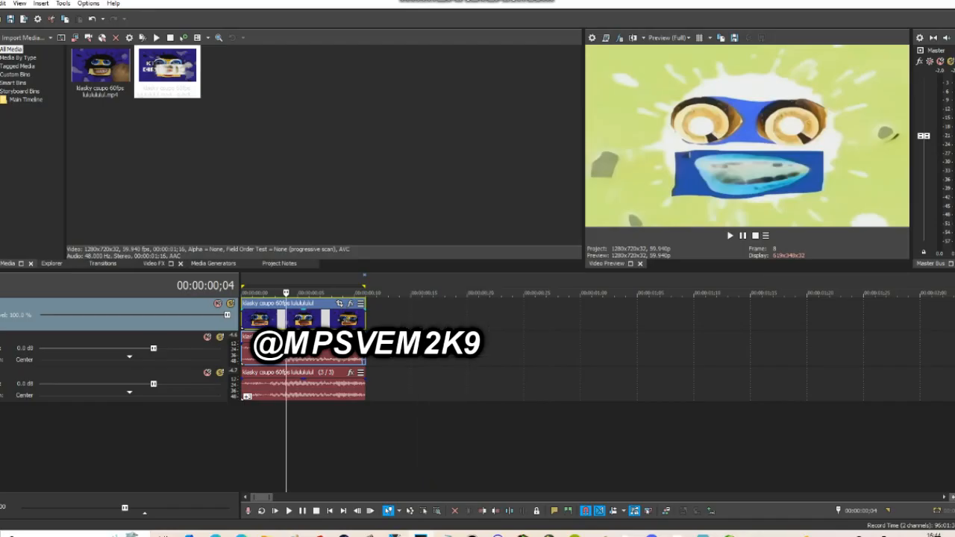
Select the time range of the whole video clip and open the Render As settings.
click(332, 293)
click(297, 321)
double_click(298, 321)
click(0, 3)
click(38, 94)
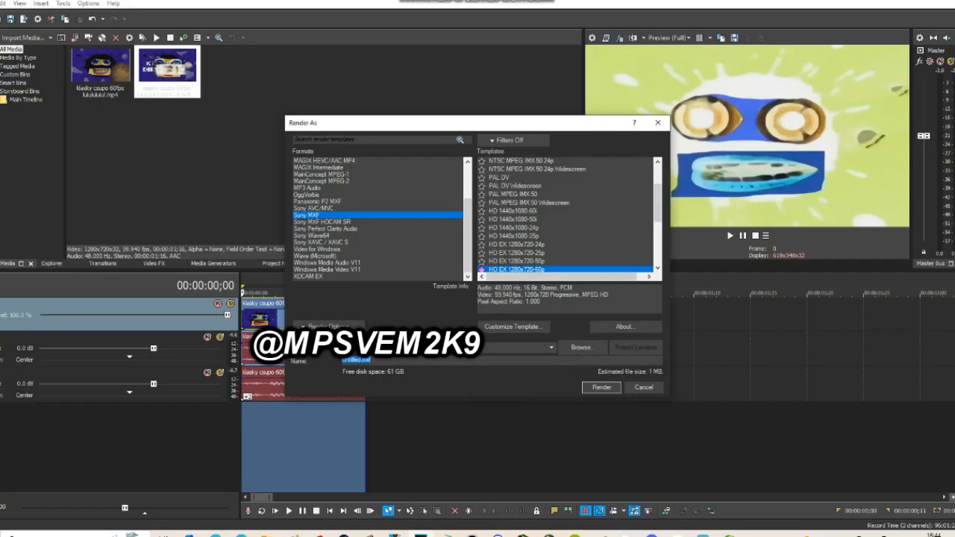
Browse for the render location and rename the folder "New folder (2)" in Documents as "ihtx test for others".
click(580, 347)
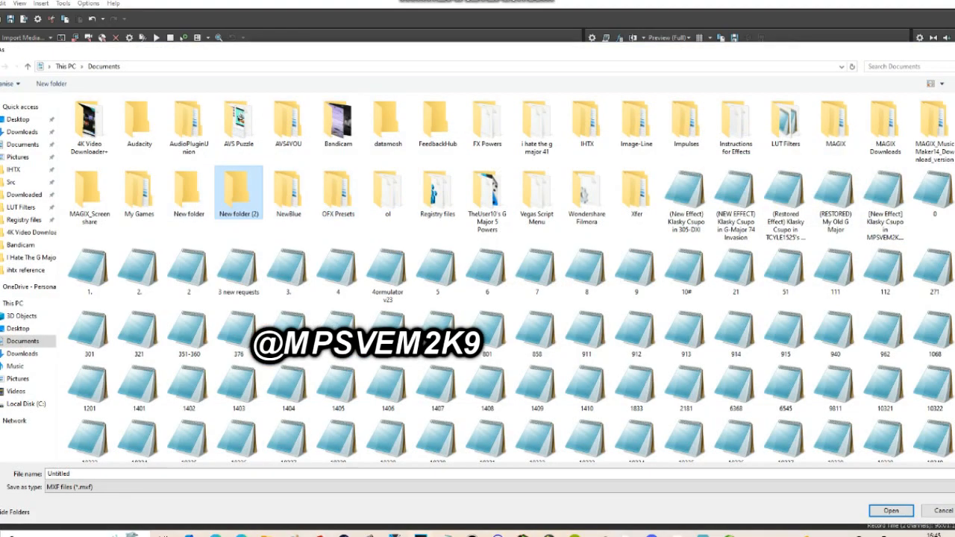
right_click(238, 211)
click(265, 453)
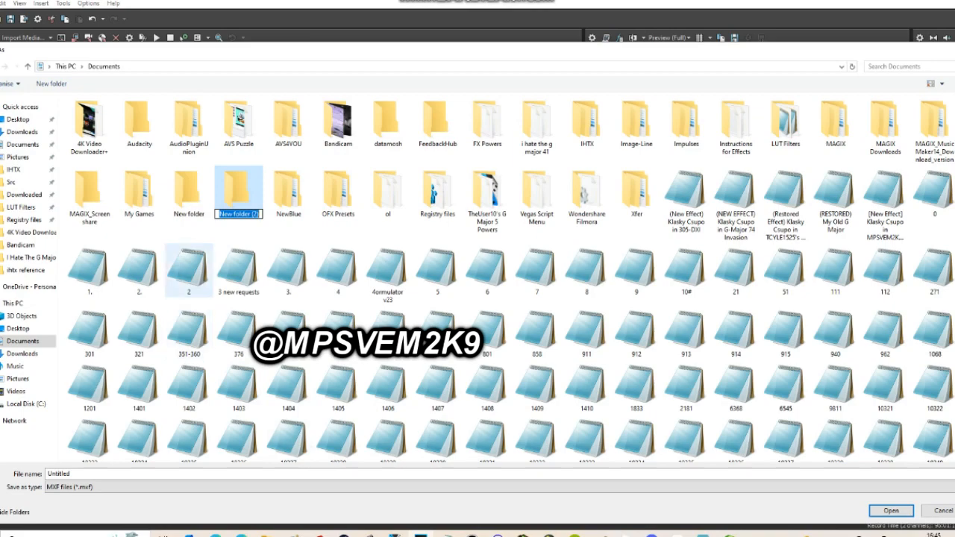
text(ihtx test for others)
key(Return)
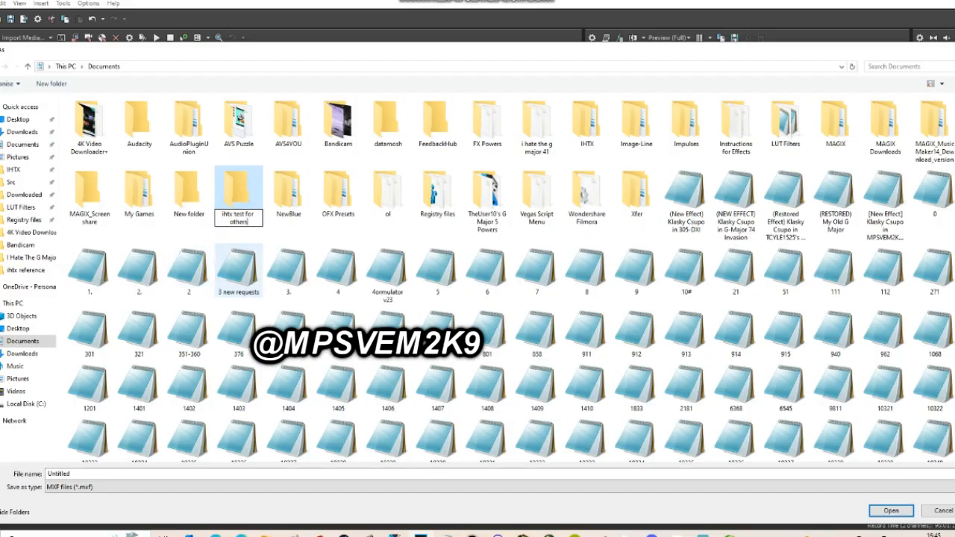
Save the render as 1.mxf in the "ihtx test for others" folder and render it with the Sony MXF HD EX 1280x720-60p template.
key(Return)
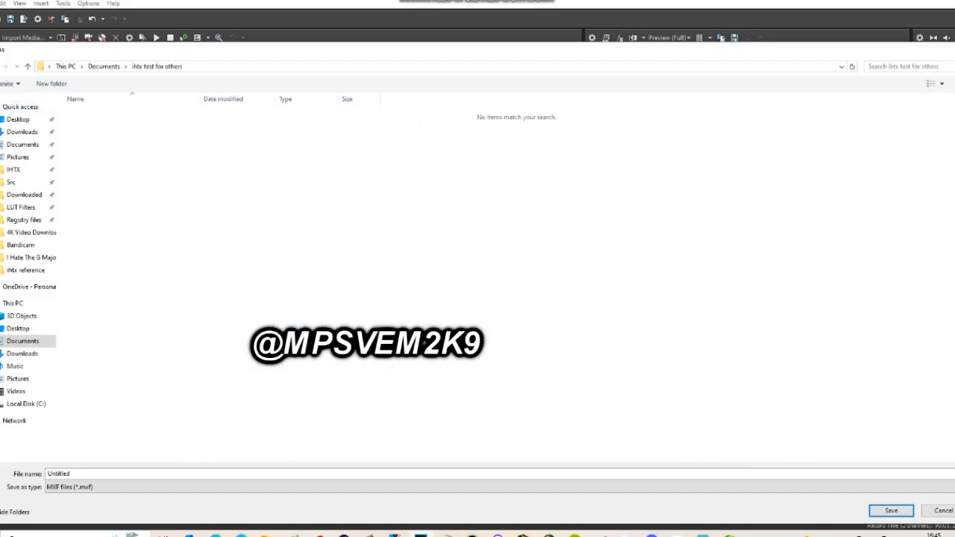
key(Return)
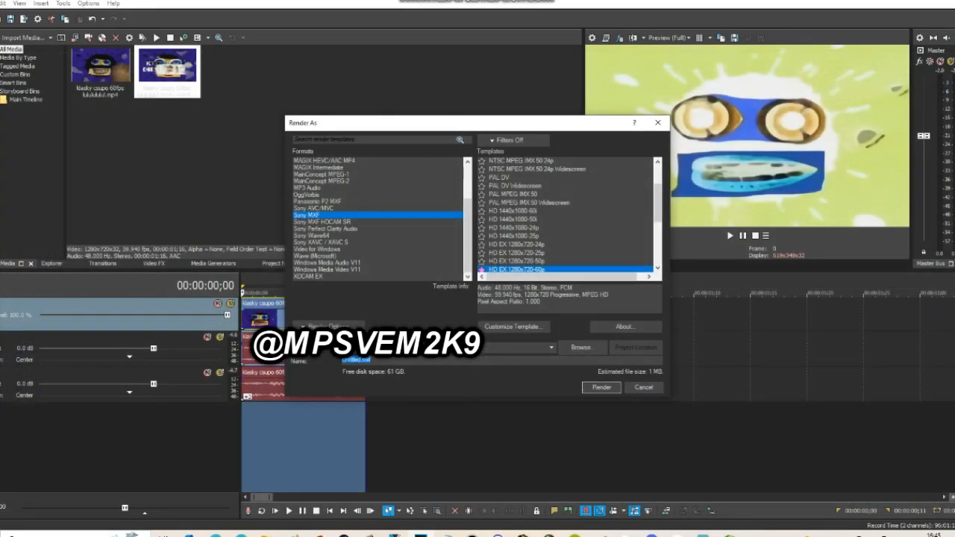
key(Return)
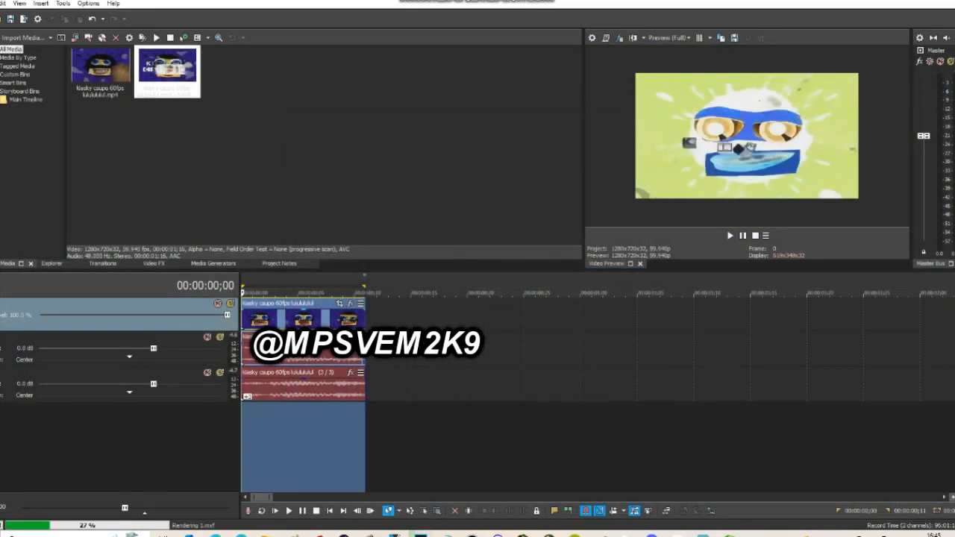
Move the video and audio clips away from the timeline start and group them together.
click(286, 440)
drag(299, 318, 378, 319)
right_click(378, 319)
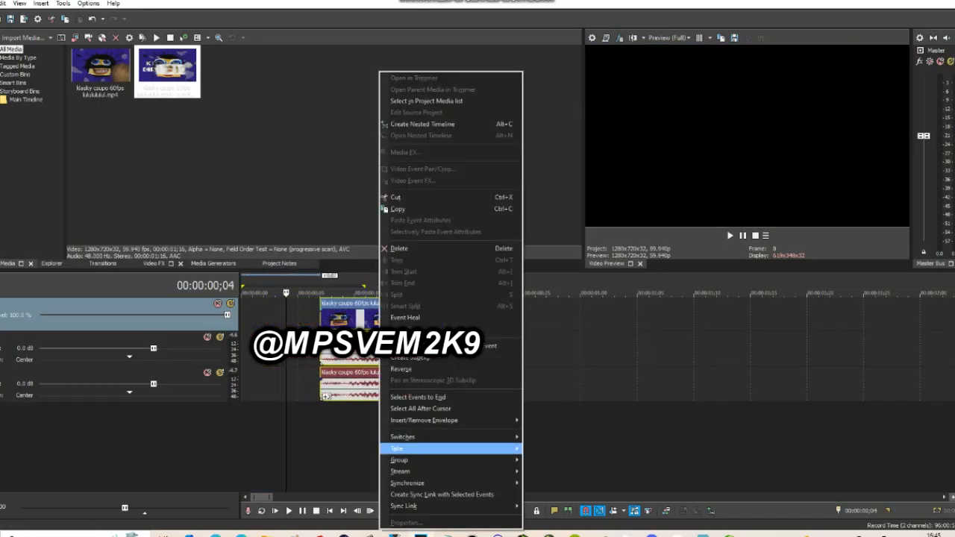
mouse_move(400, 460)
click(549, 460)
Extend the start of the grouped clips back to reveal the earlier footage and move them to the beginning of the timeline.
mouse_move(342, 319)
mouse_down()
mouse_move(507, 319)
mouse_move(241, 318)
mouse_move(361, 319)
mouse_up()
click(507, 319)
click(361, 318)
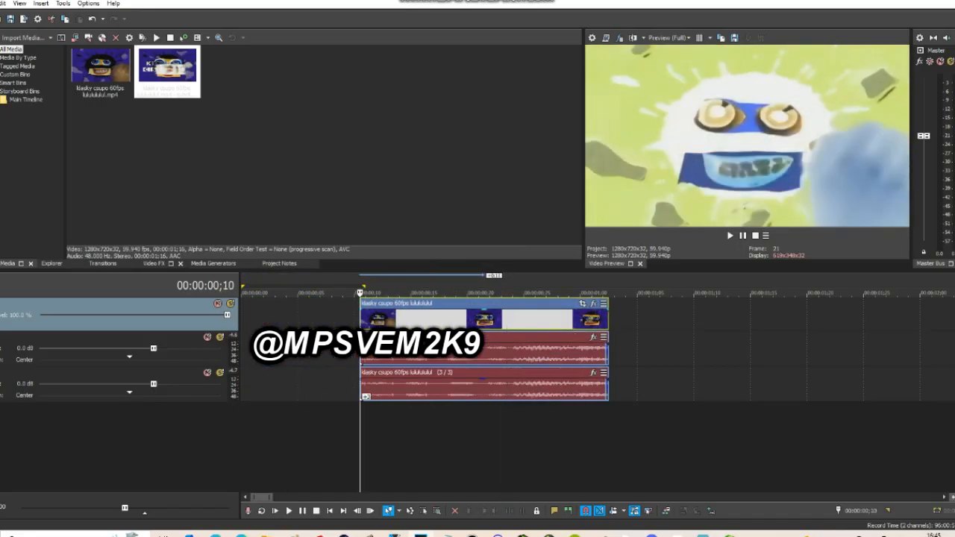
drag(486, 319, 365, 319)
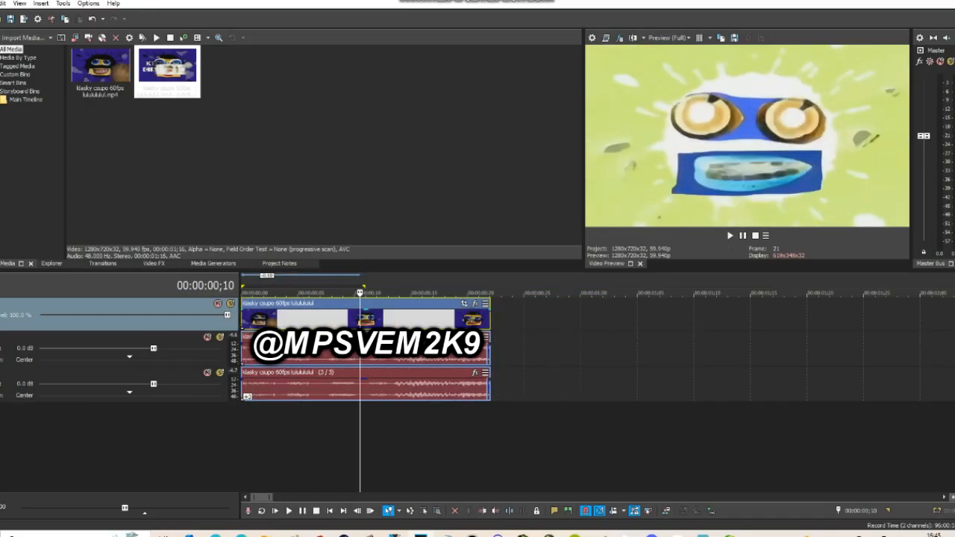
Trim the end of the grouped clips to the cursor at 00:00:00;10 and select their whole time range.
right_click(366, 319)
click(395, 283)
double_click(324, 318)
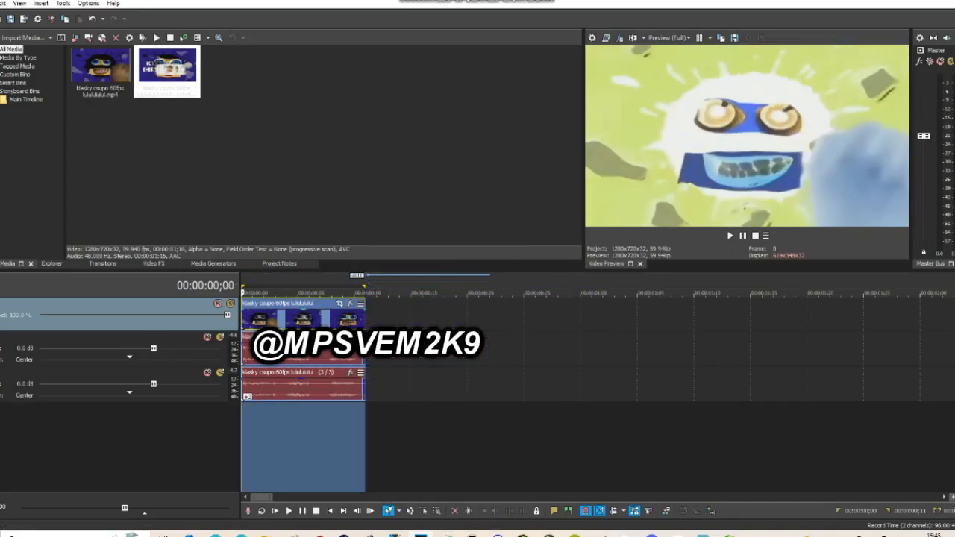
Replace the original Klasky Csupo video in the project media with 1.mxf from the "ihtx test for others" folder.
right_click(121, 80)
click(171, 286)
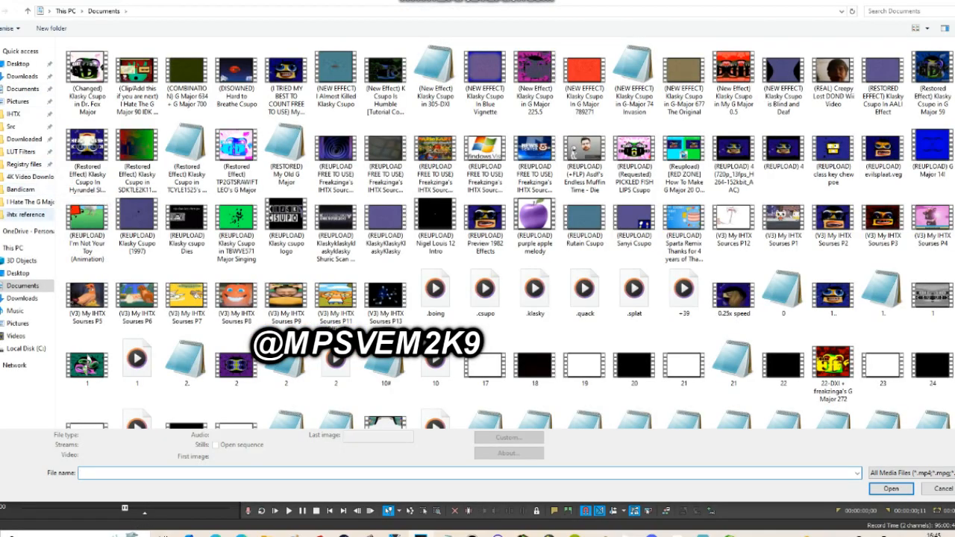
click(26, 214)
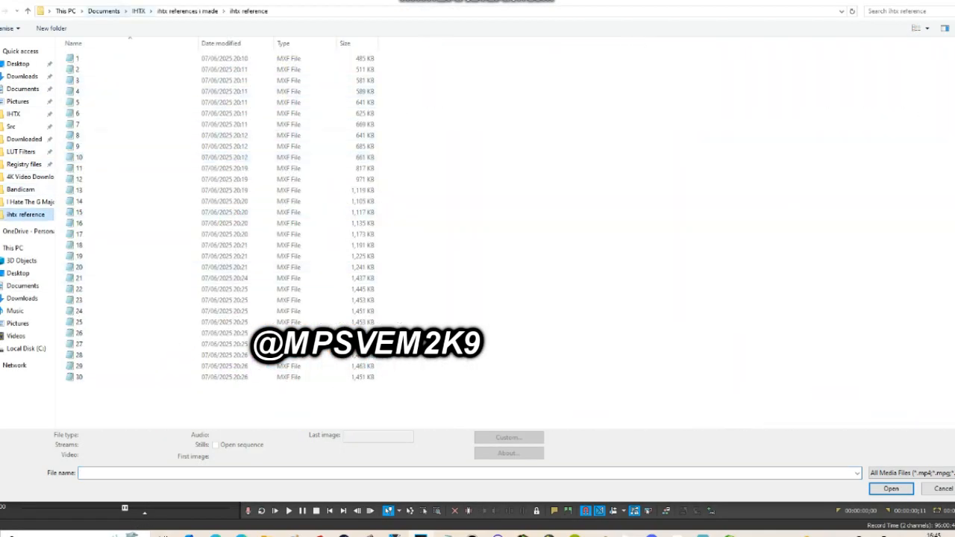
click(104, 11)
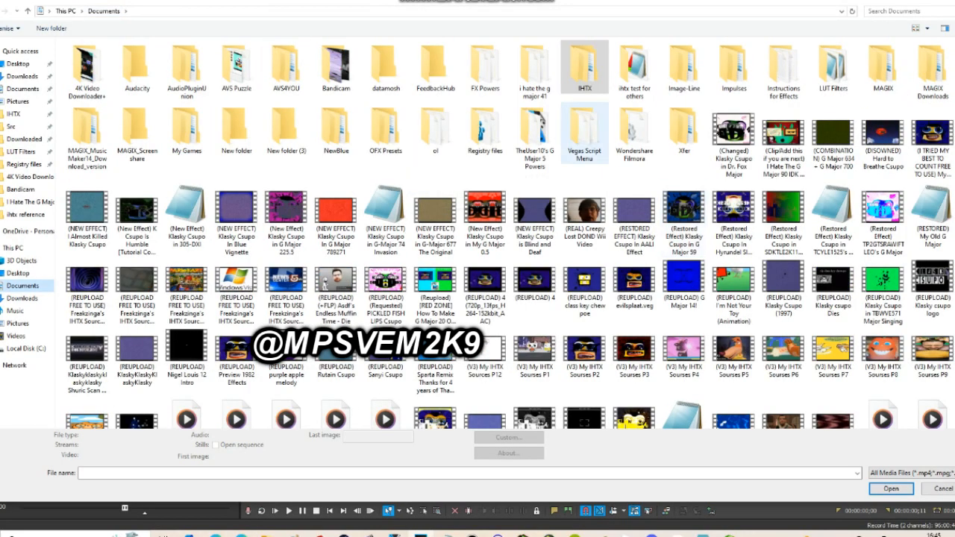
double_click(634, 71)
double_click(220, 58)
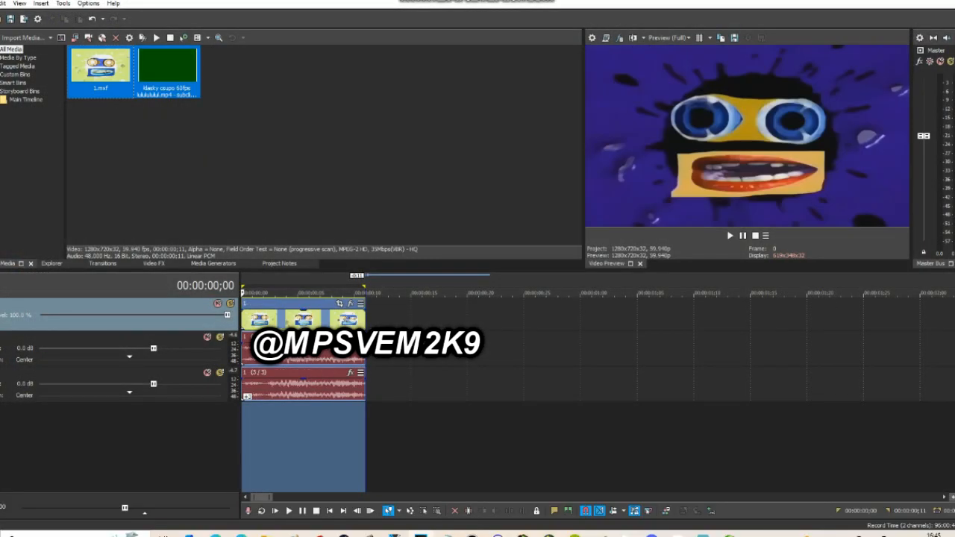
Render the selected range as 2.mxf and replace 1.mxf in the project media with it.
click(179, 134)
click(0, 3)
click(15, 84)
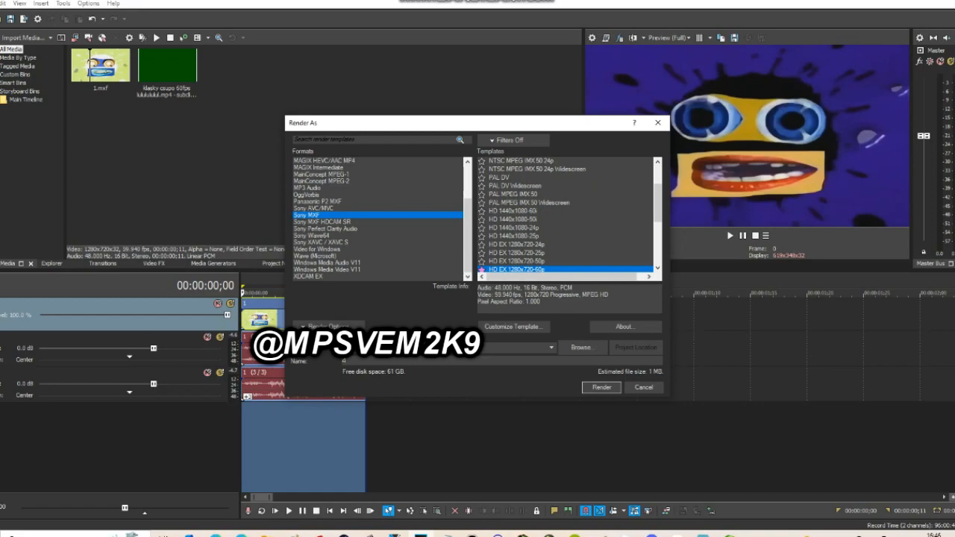
key(Return)
right_click(99, 60)
click(123, 268)
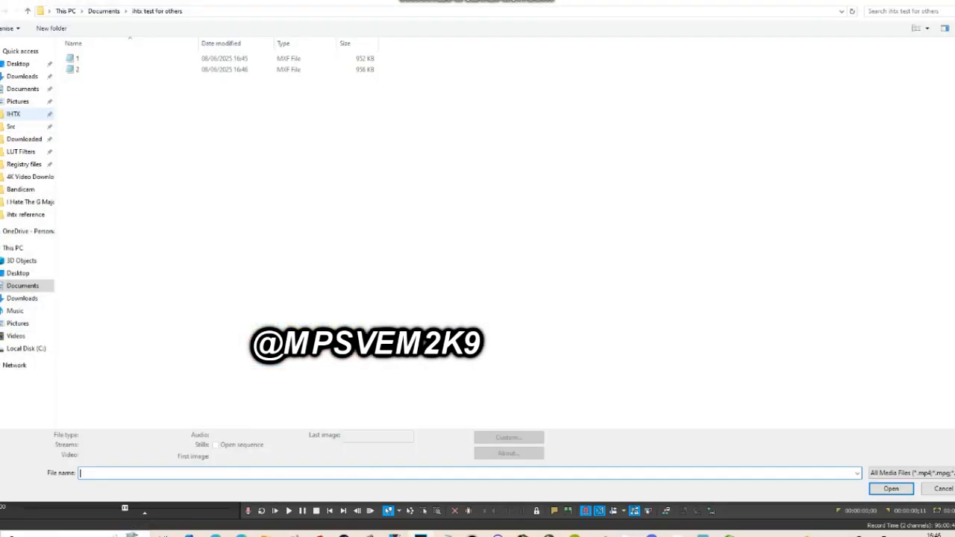
double_click(83, 69)
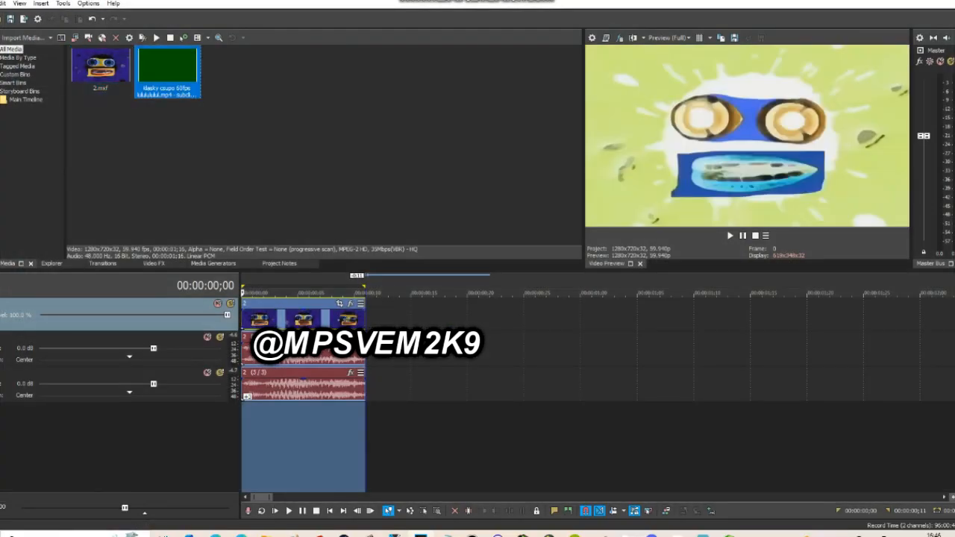
Remove the reversed Klasky Csupo subclip from the project media together with its timeline references.
key(Delete)
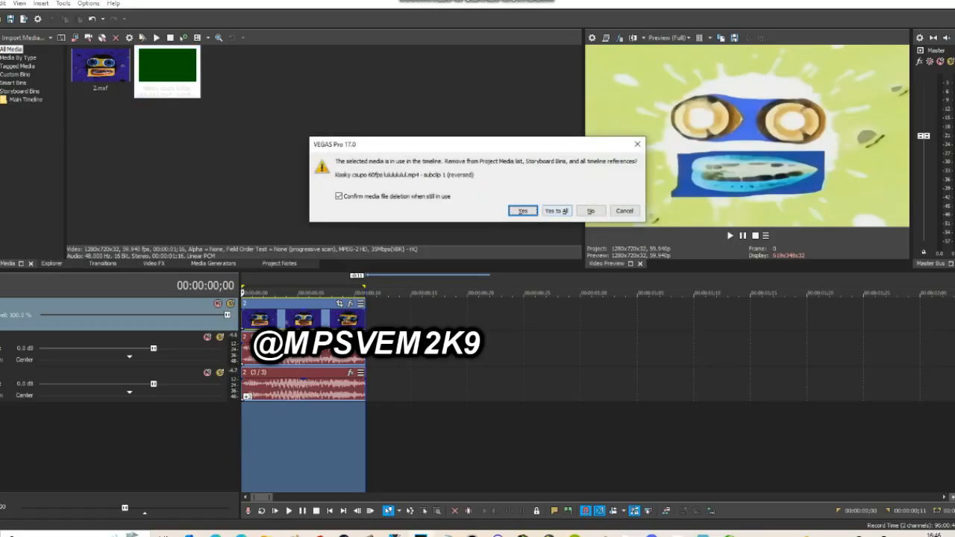
key(Return)
key(Return)
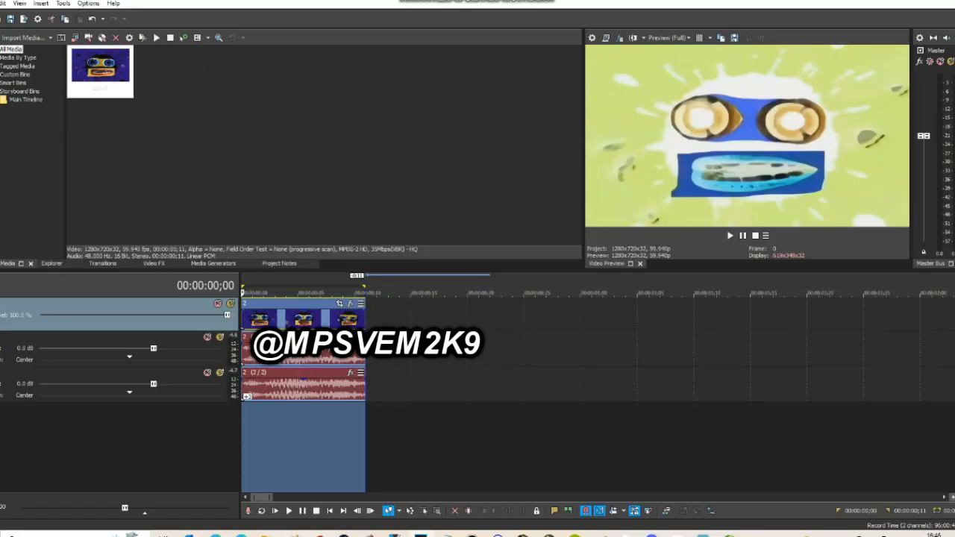
Render the selected range as 3.mxf and replace 2.mxf in the project media with it.
click(45, 84)
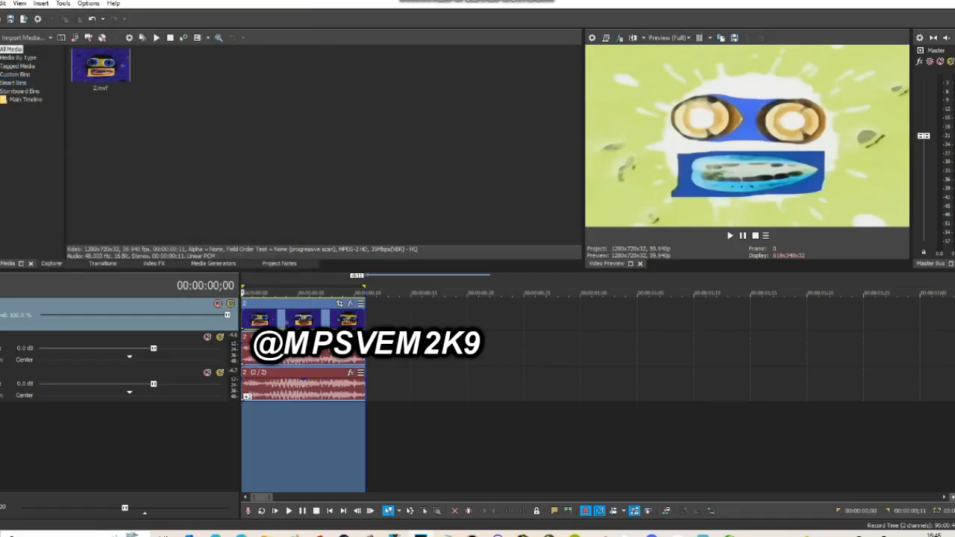
key(Return)
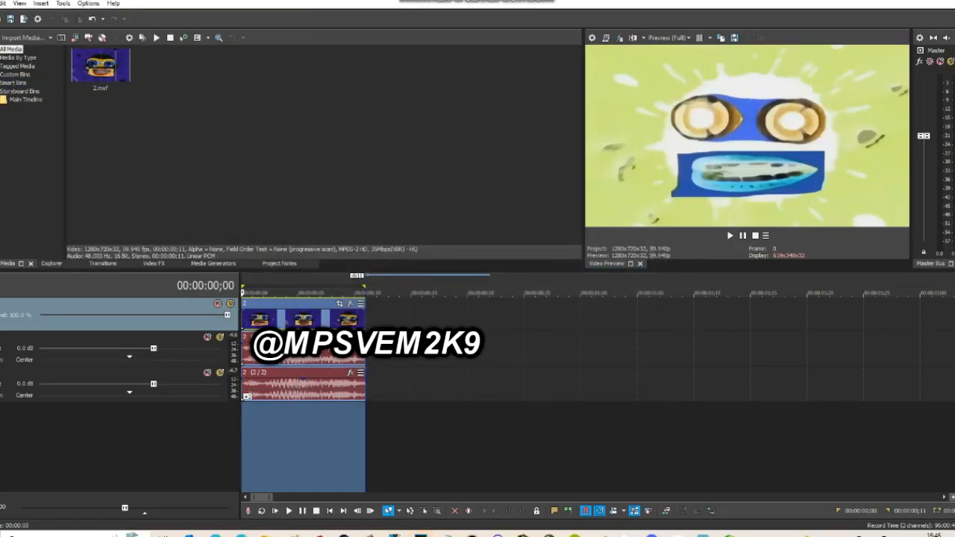
right_click(124, 84)
click(148, 289)
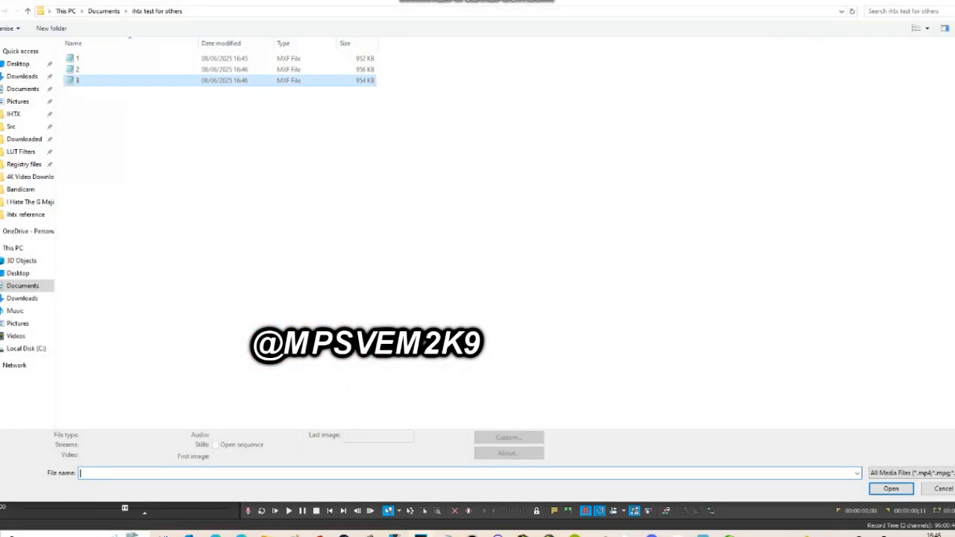
double_click(112, 81)
Render the selected range as 4.mxf and replace 3.mxf in the project media with it.
click(0, 3)
click(45, 83)
text(4)
key(Return)
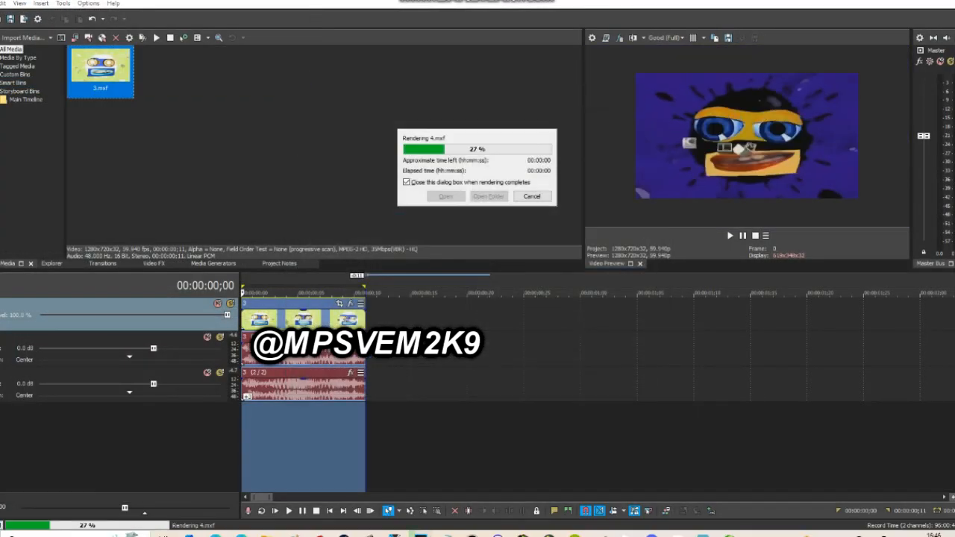
right_click(112, 73)
click(134, 289)
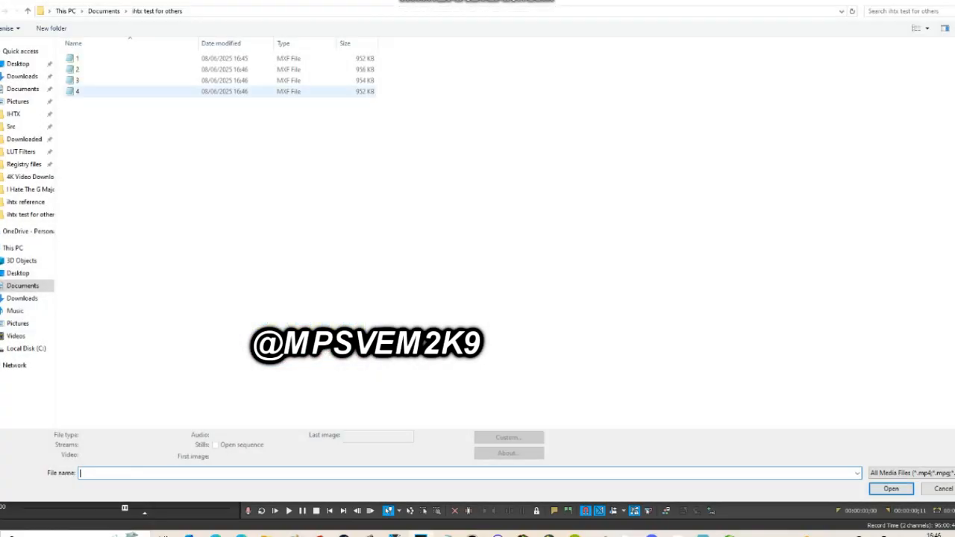
double_click(79, 92)
Render the selected range as 5.mxf and replace 4.mxf in the project media with it.
click(0, 3)
click(23, 95)
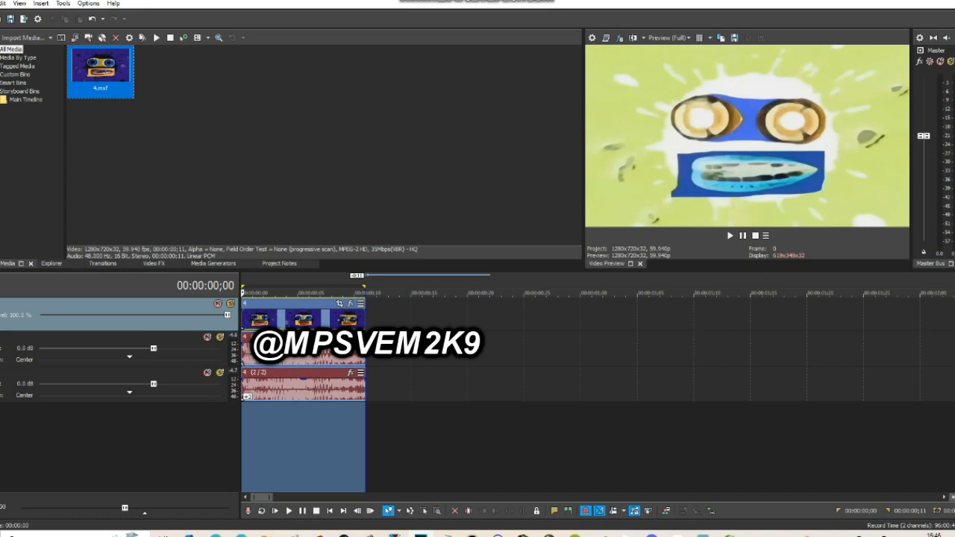
click(127, 280)
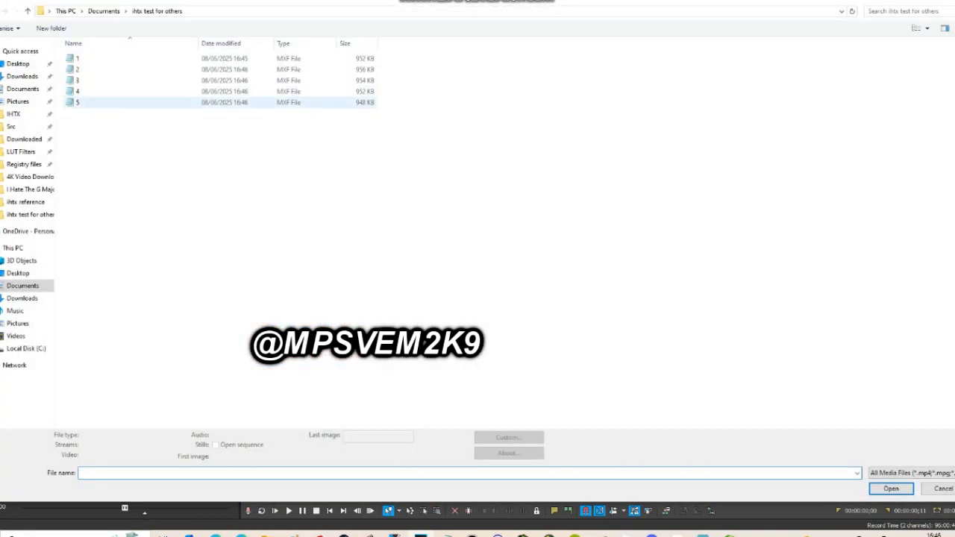
double_click(108, 103)
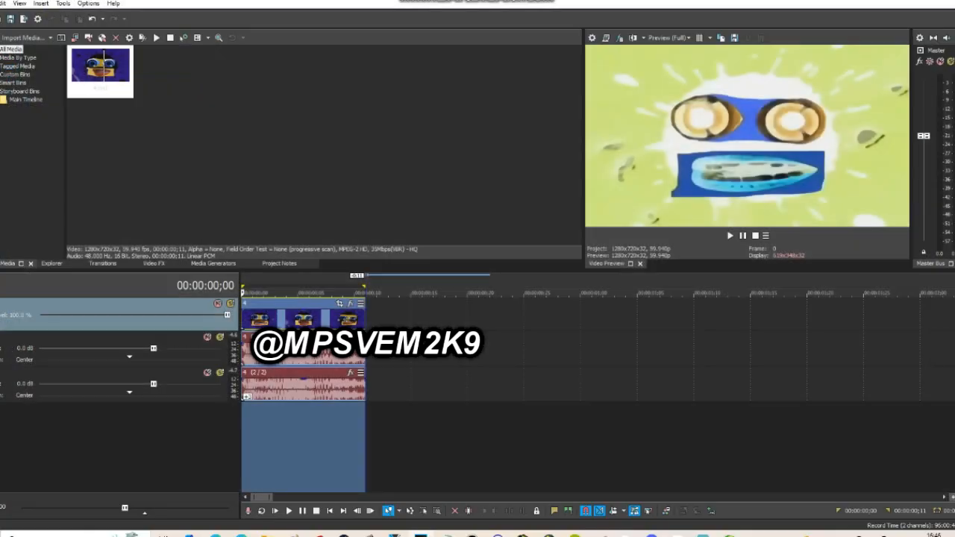
Render the selected range as 6.mxf and replace 5.mxf in the project media with it.
click(0, 3)
click(15, 83)
key(Return)
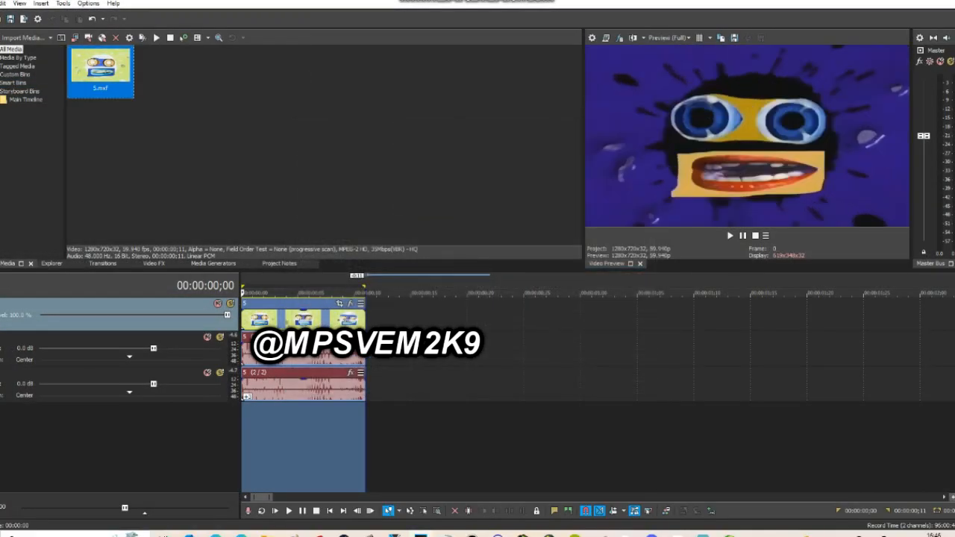
right_click(95, 76)
click(117, 283)
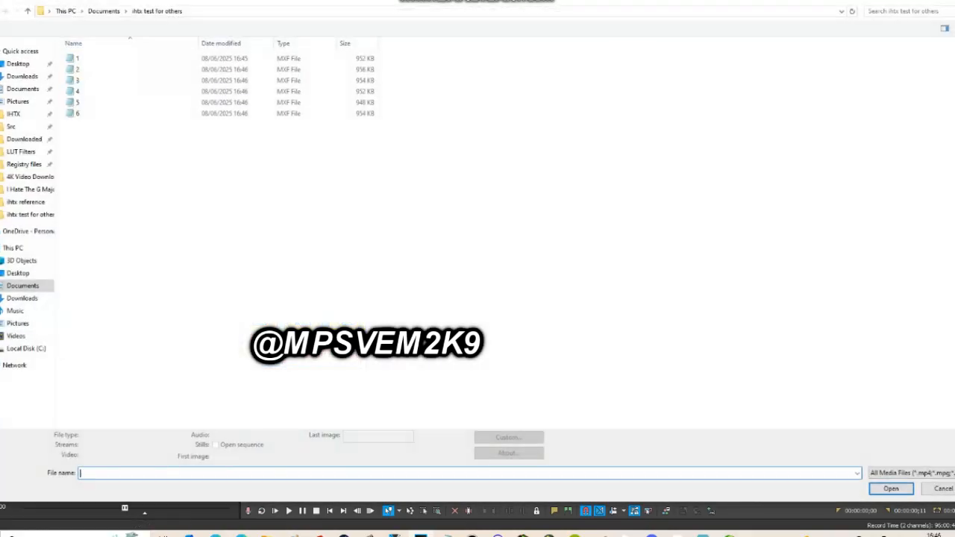
double_click(78, 114)
Render the selected range as 7.mxf and replace 6.mxf in the project media with it.
click(0, 3)
click(8, 84)
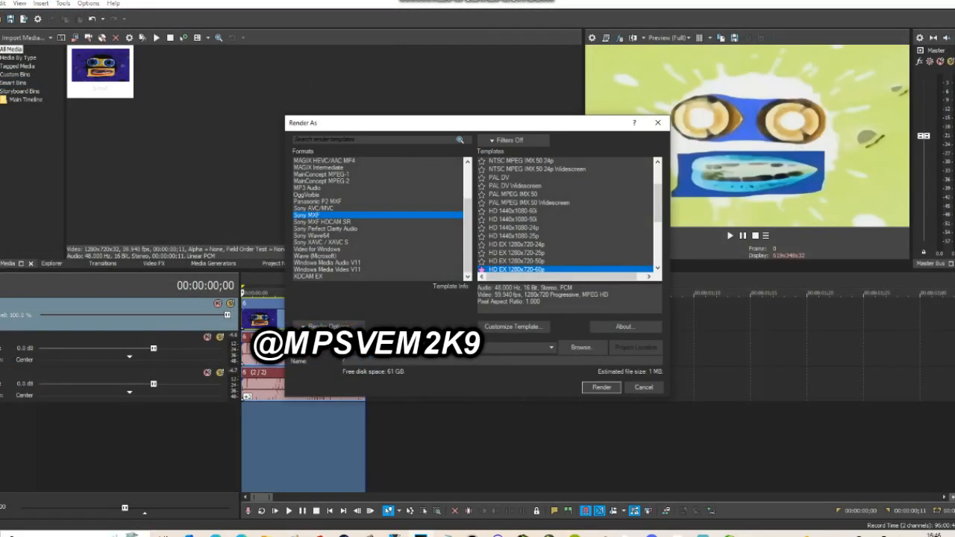
key(Return)
right_click(94, 73)
click(118, 279)
double_click(78, 124)
Render the selected range as 8.mxf and replace 7.mxf in the project media with it.
click(0, 4)
click(7, 84)
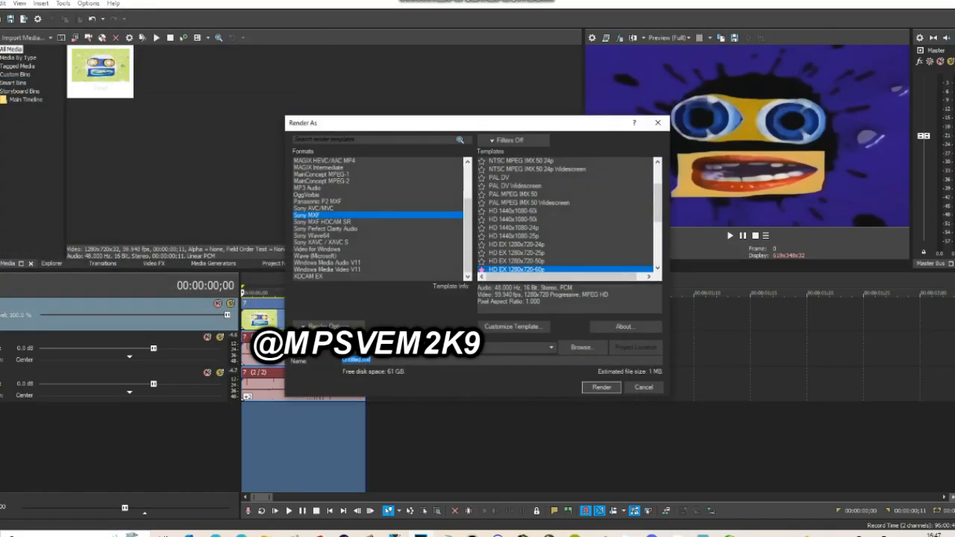
key(Return)
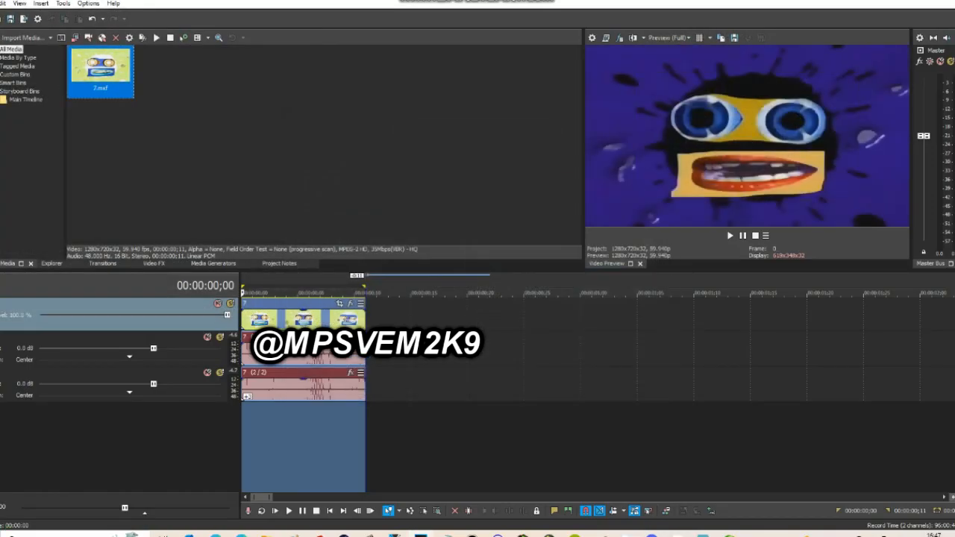
right_click(82, 87)
click(105, 295)
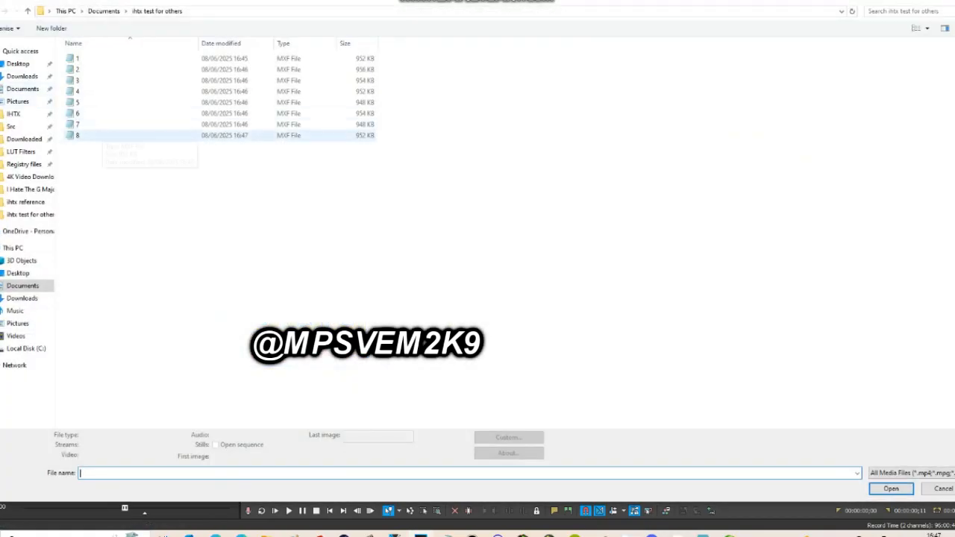
double_click(102, 135)
Render the selected range of the 8.mxf clip as the next numbered MXF file in the same folder.
click(1, 4)
click(7, 83)
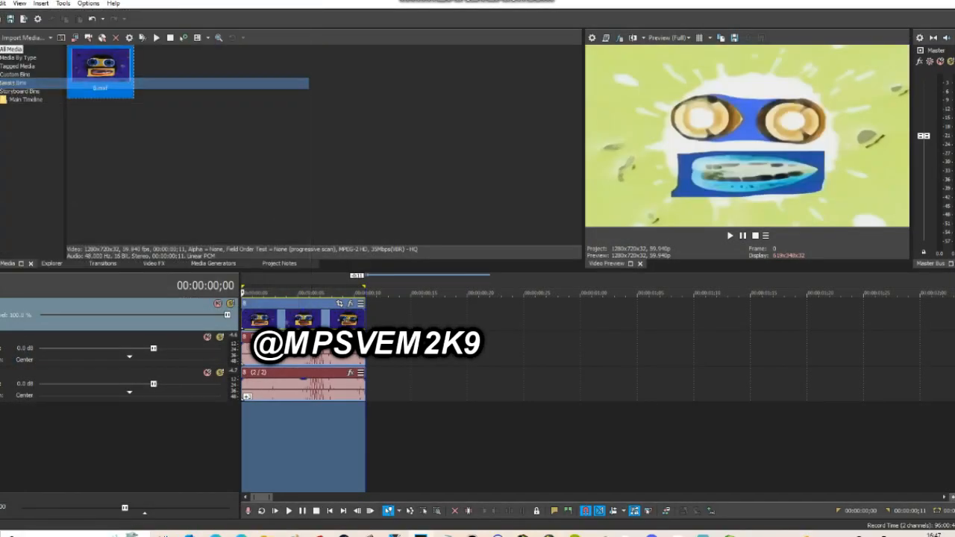
key(Return)
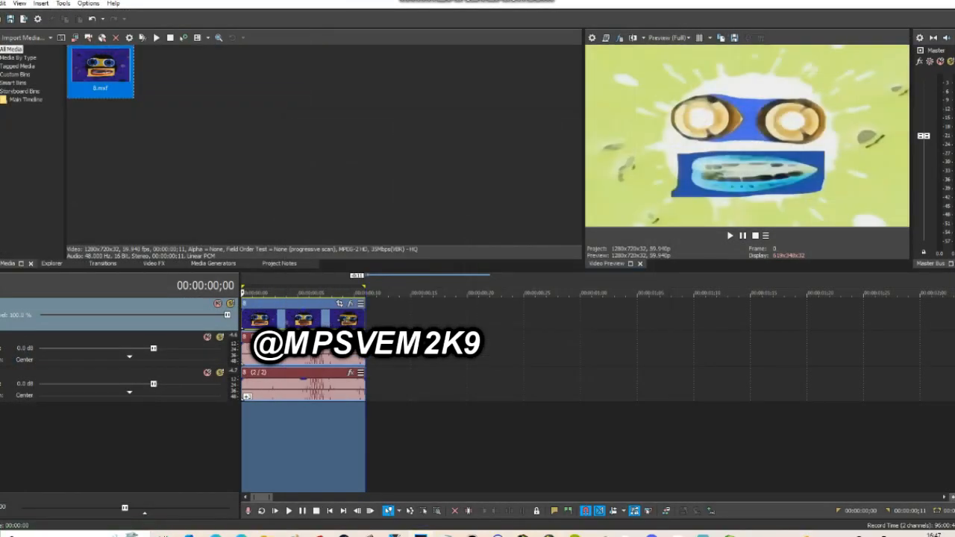
Replace 8.mxf in the project media with the rendered 9.mxf file.
right_click(81, 79)
click(103, 285)
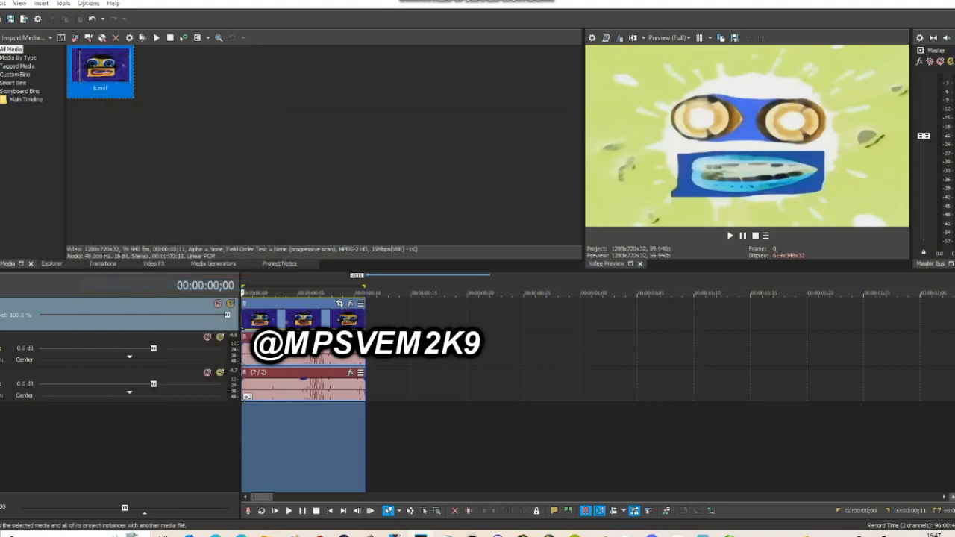
double_click(194, 148)
Render the selected range as 10.mxf and replace 9.mxf in the project media with it.
click(1, 3)
click(44, 84)
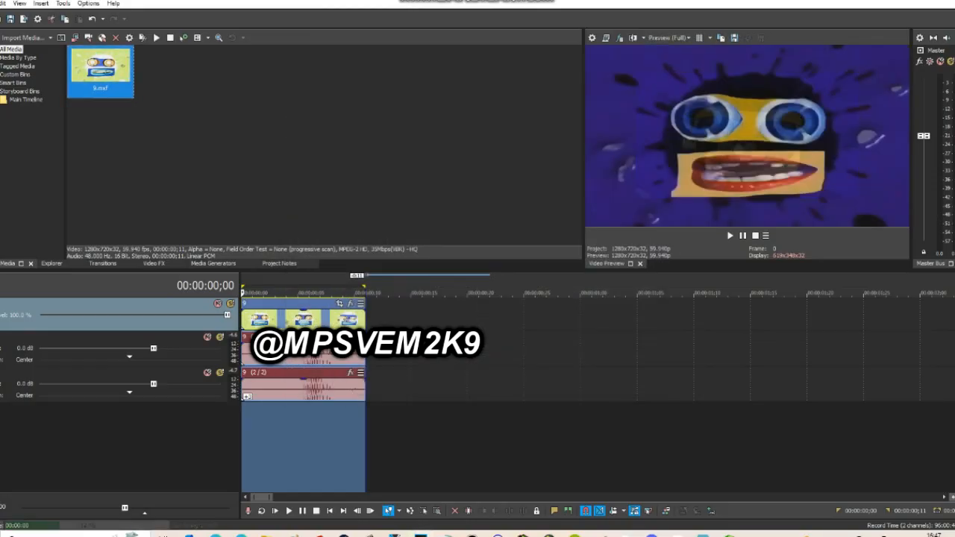
right_click(100, 72)
click(124, 278)
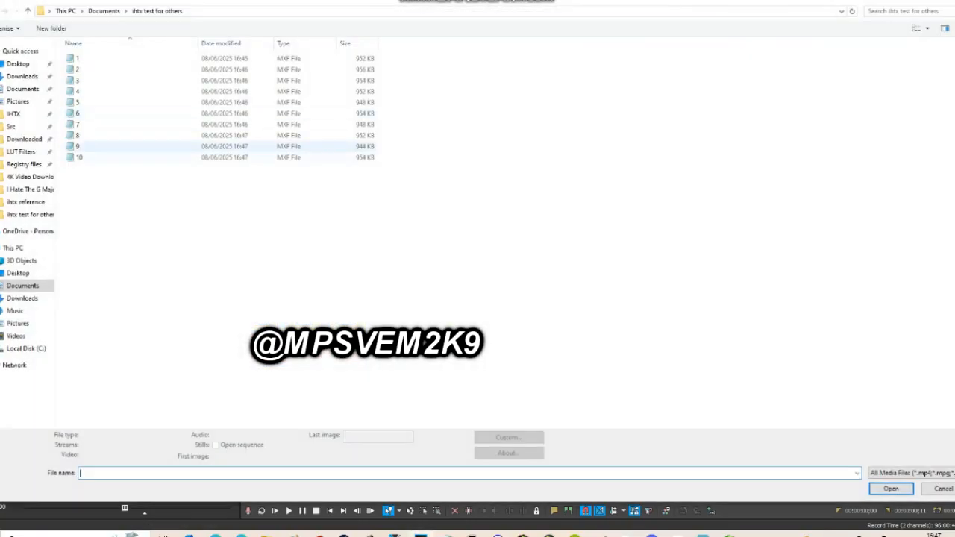
click(149, 158)
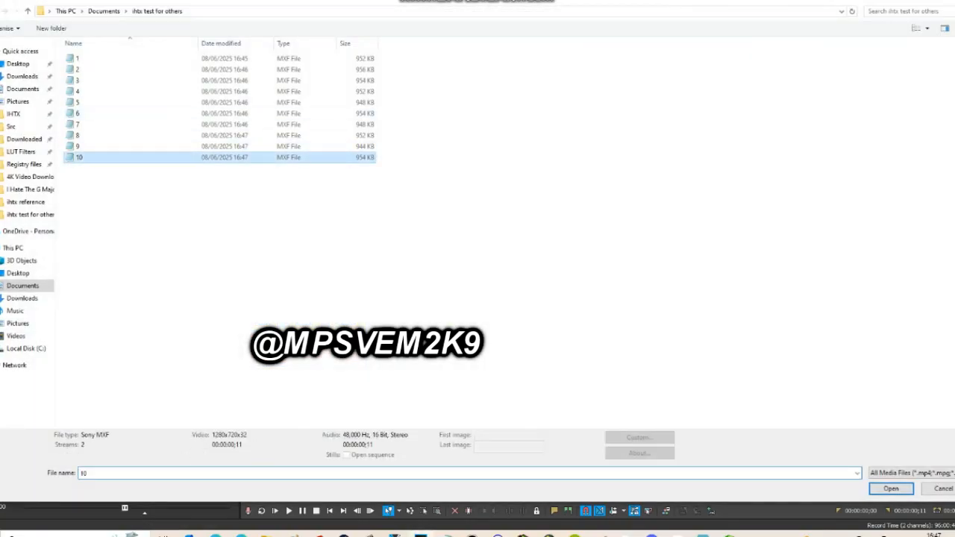
double_click(81, 157)
Render the selected range as 11.mxf and replace 10.mxf in the project media with it.
click(2, 4)
click(45, 84)
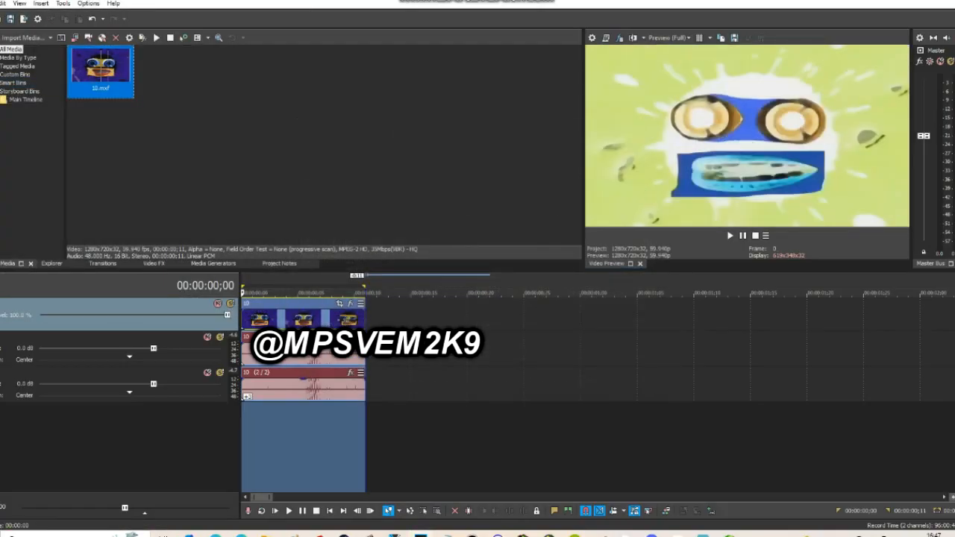
right_click(113, 82)
click(150, 291)
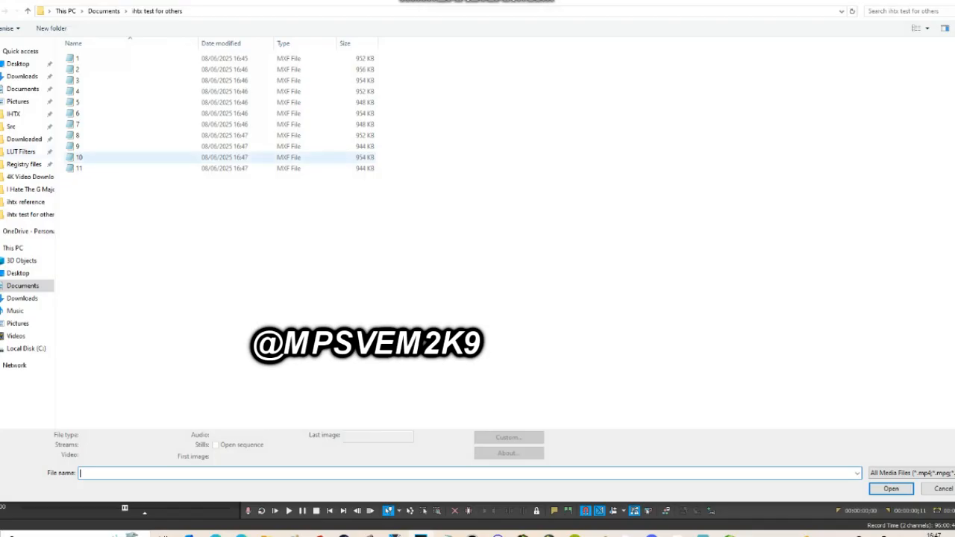
double_click(80, 169)
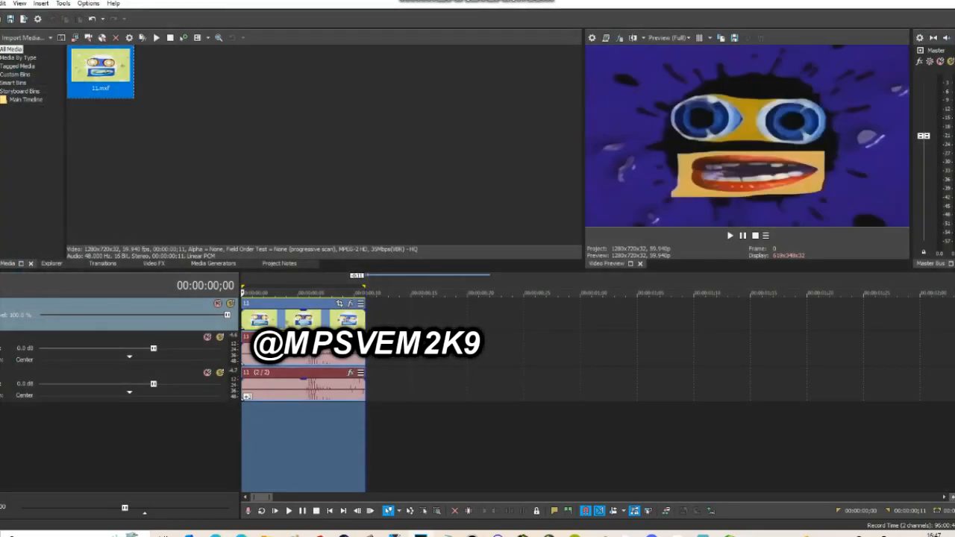
Preview the 11.mxf clip, render the selected range as 12.mxf and replace 11.mxf in the project media with it.
click(731, 236)
click(1, 3)
click(45, 83)
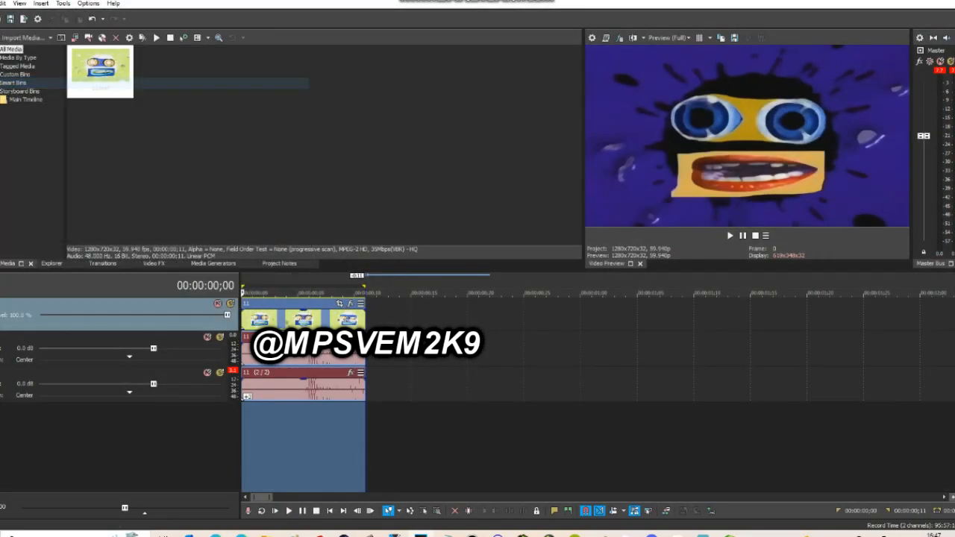
key(Escape)
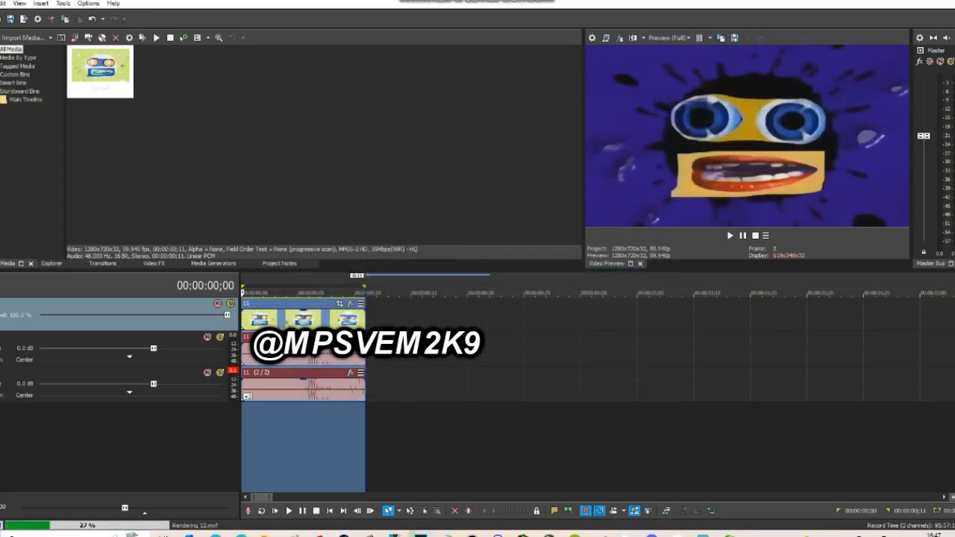
right_click(94, 85)
click(116, 291)
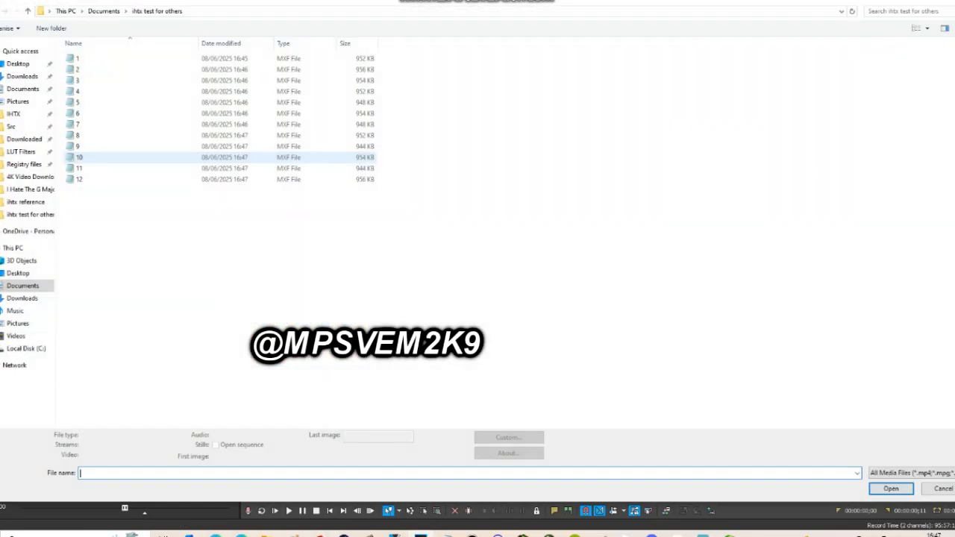
double_click(80, 179)
Render the selected range as 13.mxf and replace 12.mxf in the project media with it.
key(alt+f)
key(r)
key(Return)
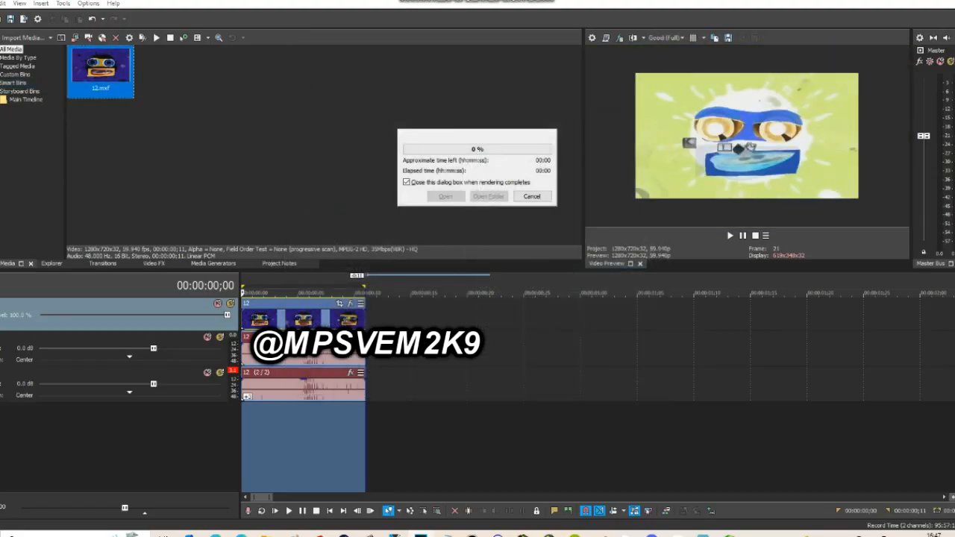
right_click(100, 70)
click(124, 276)
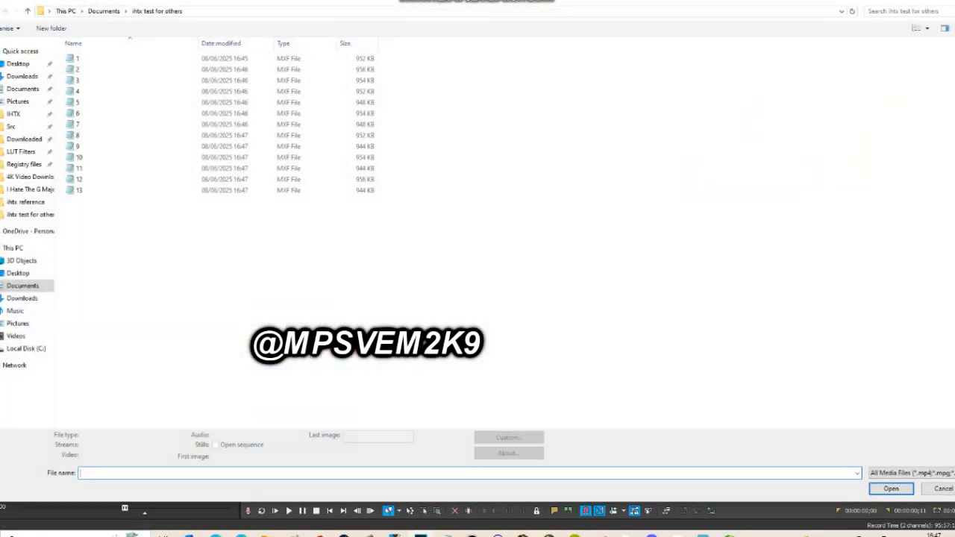
double_click(97, 190)
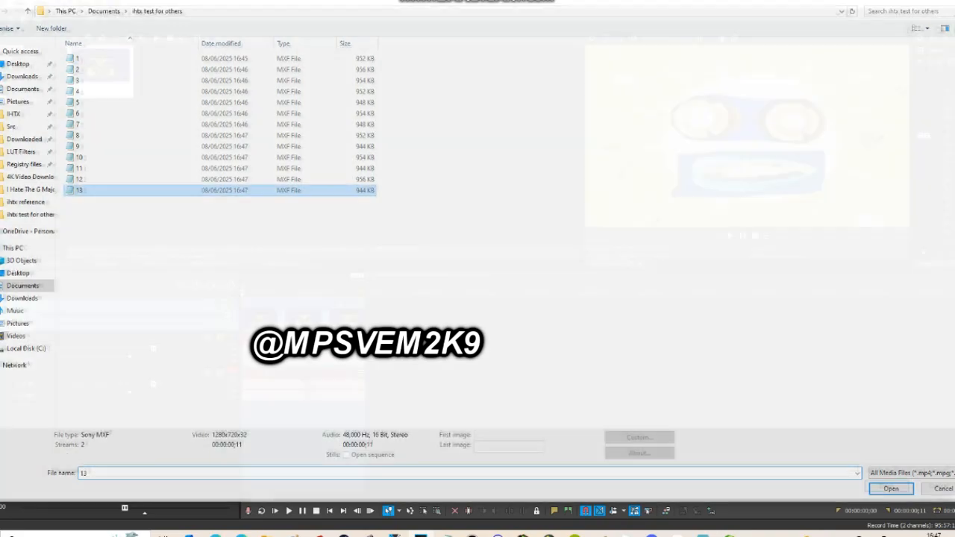
Render the selected range as 14.mxf and replace 13.mxf in the project media with it.
click(1, 4)
click(45, 84)
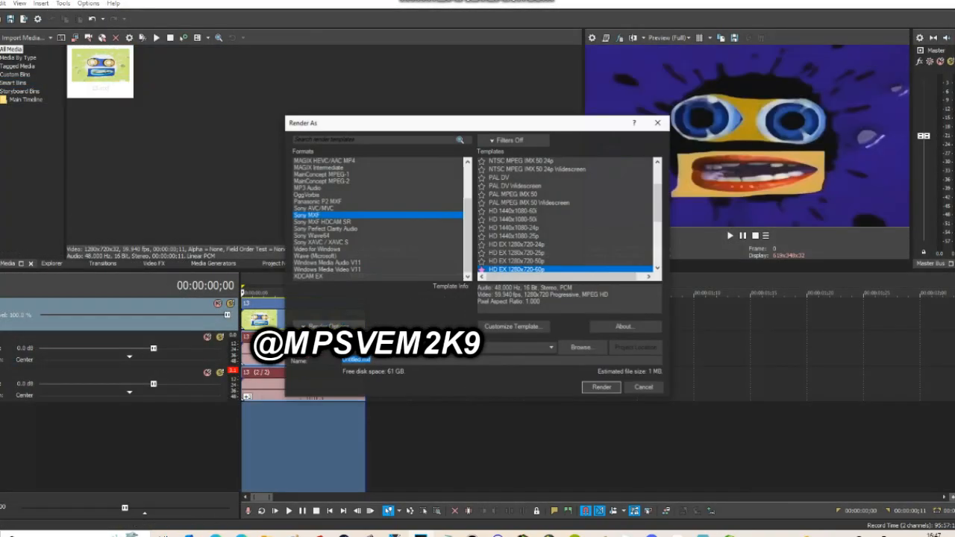
key(Return)
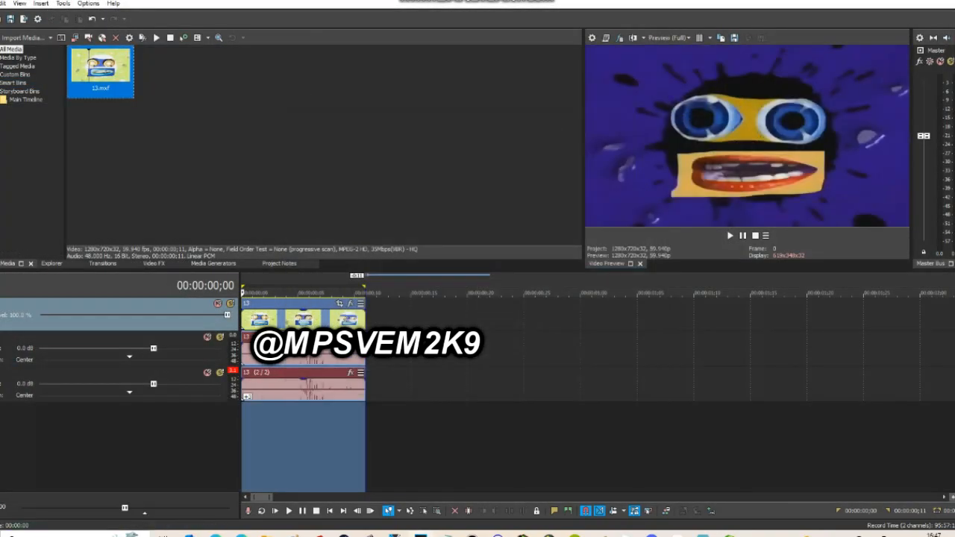
right_click(92, 74)
click(116, 281)
double_click(80, 200)
Render the selected range as 15.mxf and replace 14.mxf in the project media with it.
click(1, 3)
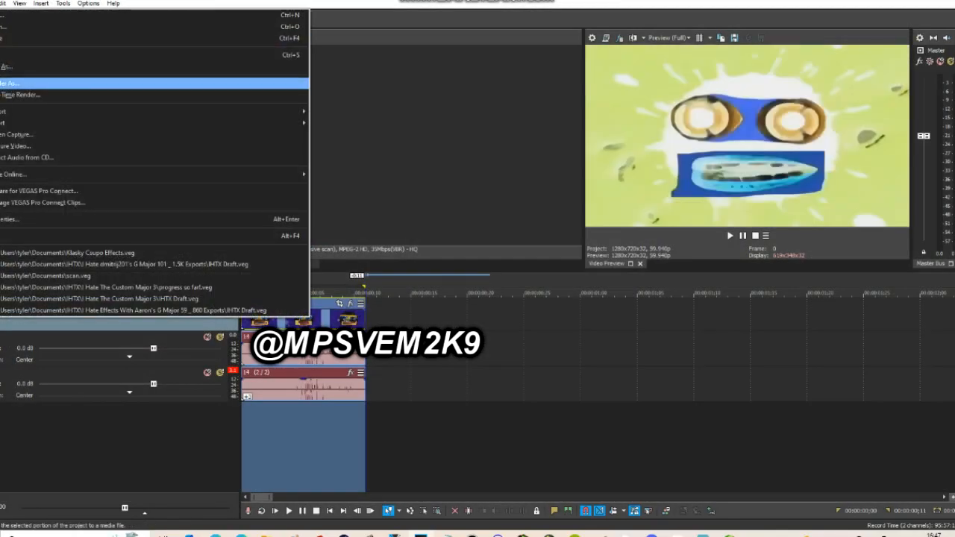
click(18, 85)
click(602, 388)
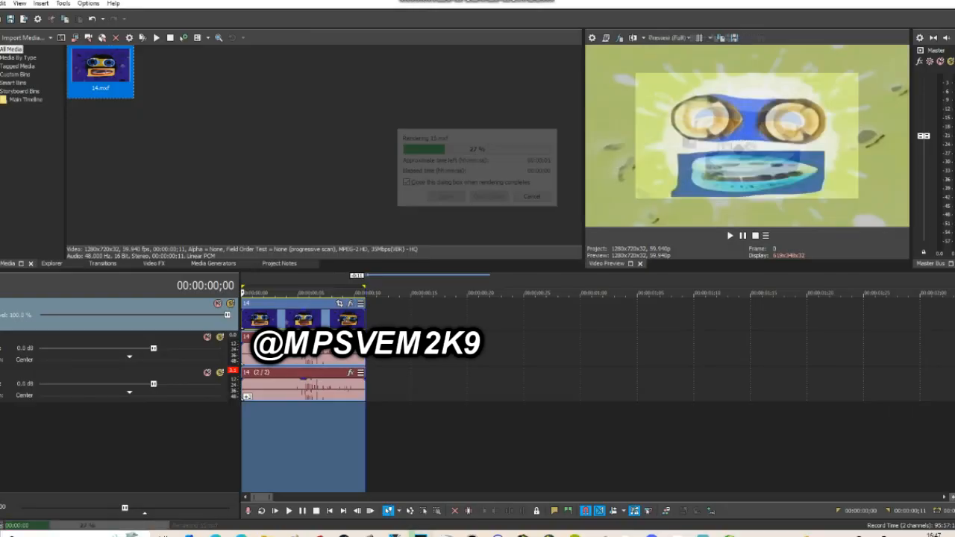
right_click(81, 78)
click(106, 284)
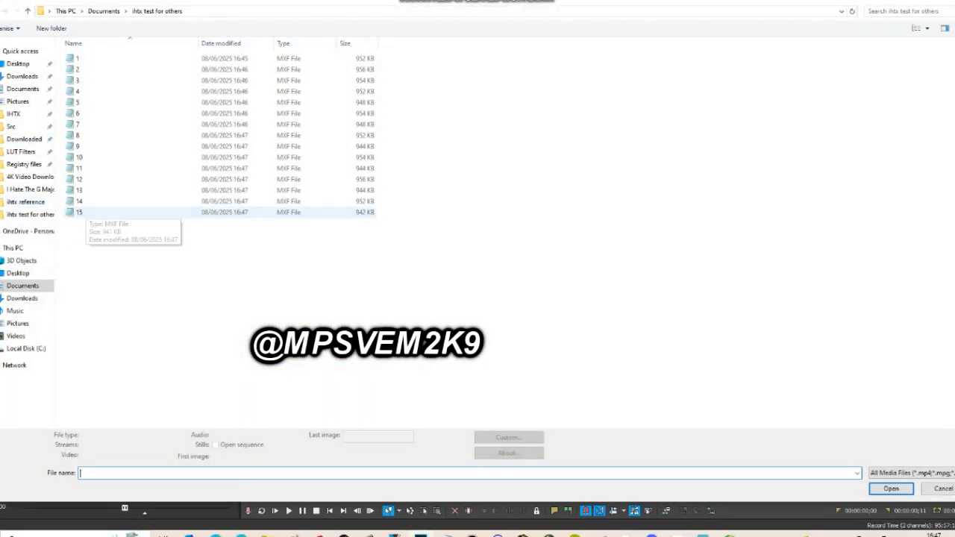
double_click(86, 212)
Render the selected range as 16.mxf and replace 15.mxf in the project media with it.
click(1, 4)
click(18, 84)
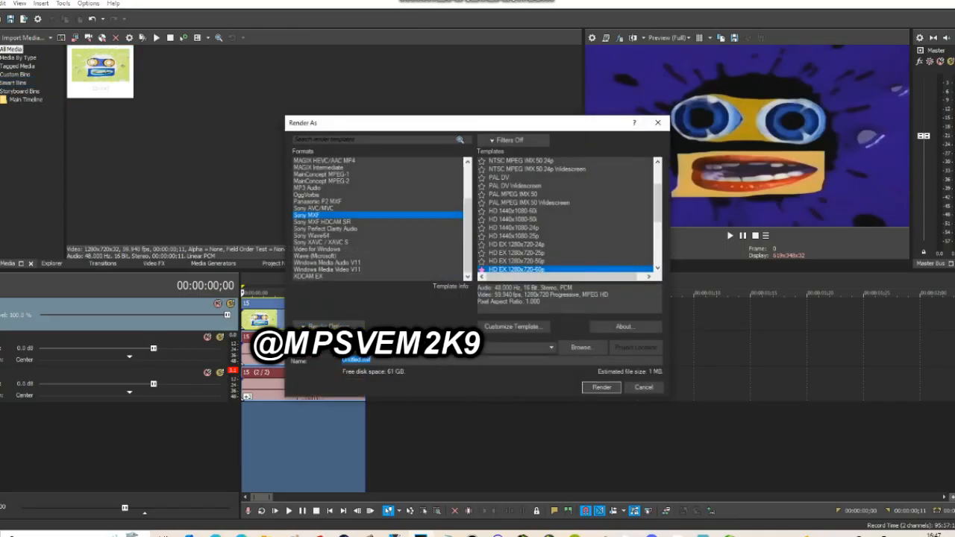
key(Return)
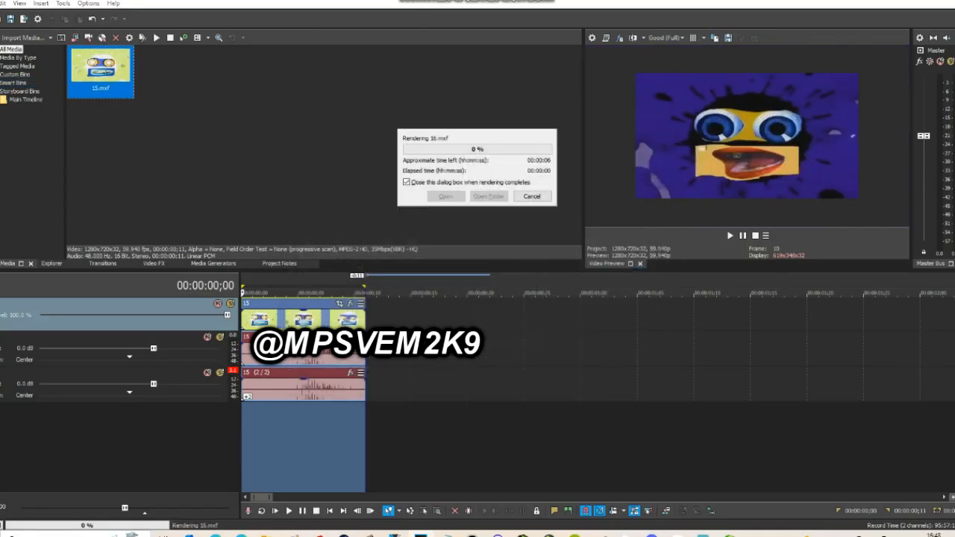
right_click(113, 83)
click(137, 291)
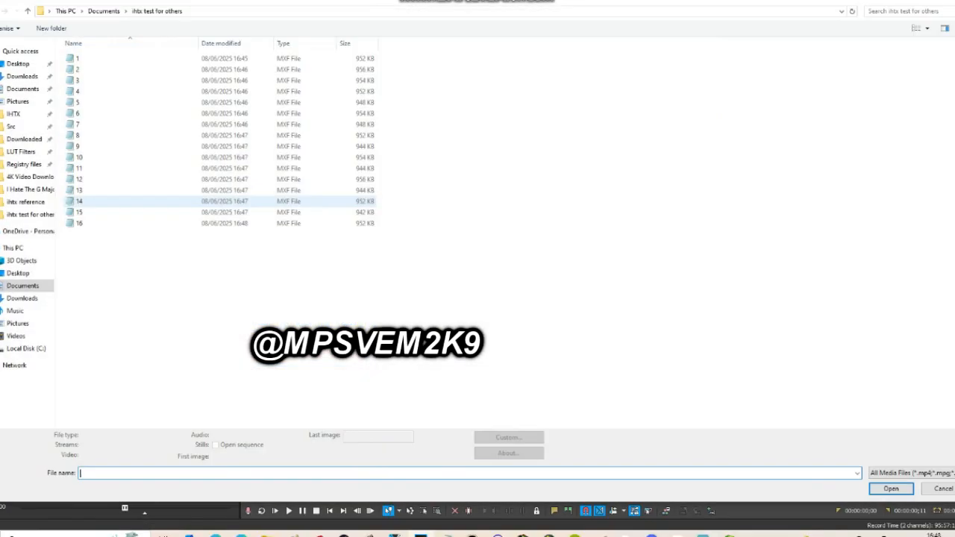
double_click(80, 224)
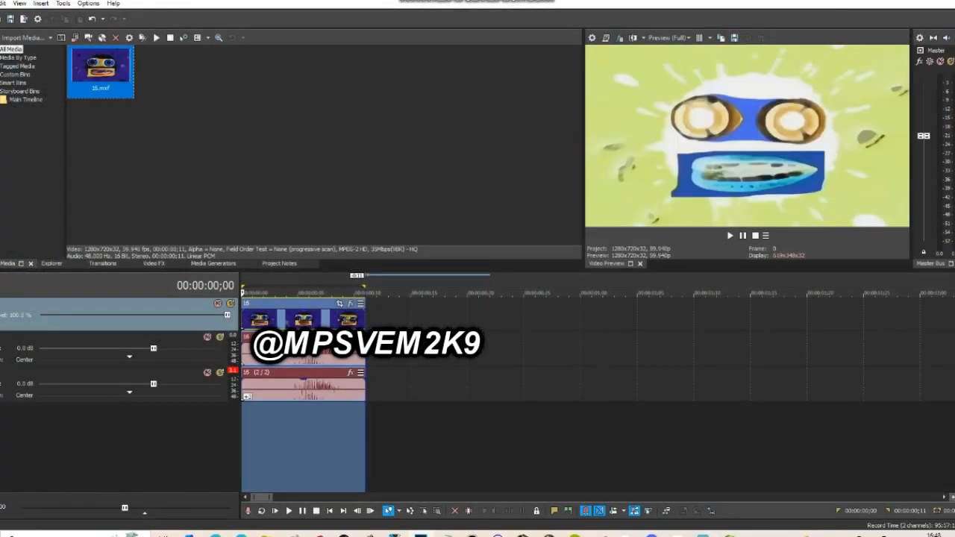
Render the selected range as 17.mxf and replace 16.mxf in the project media with it.
click(0, 3)
click(44, 84)
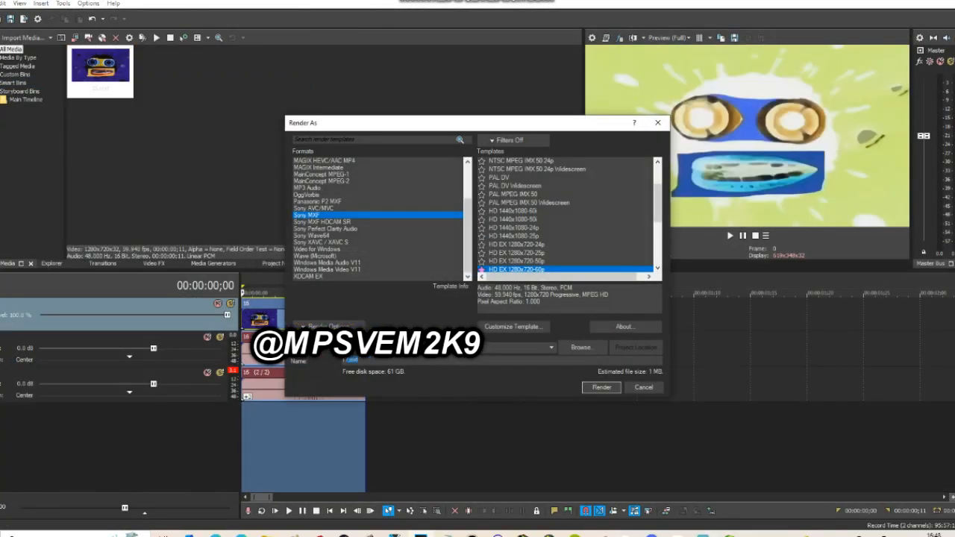
key(Return)
right_click(110, 75)
click(137, 282)
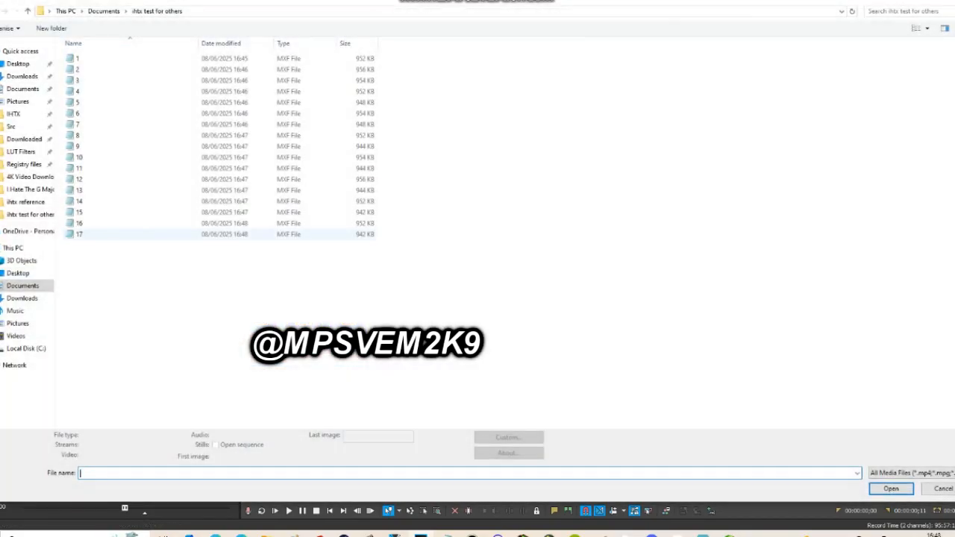
double_click(81, 235)
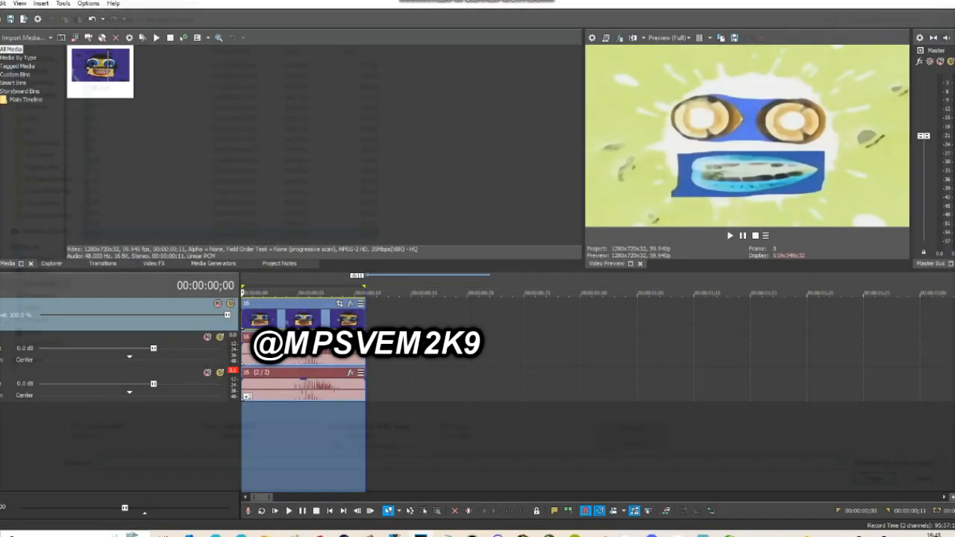
Render the selected range as 18.mxf and replace 17.mxf in the project media with it.
key(alt+f)
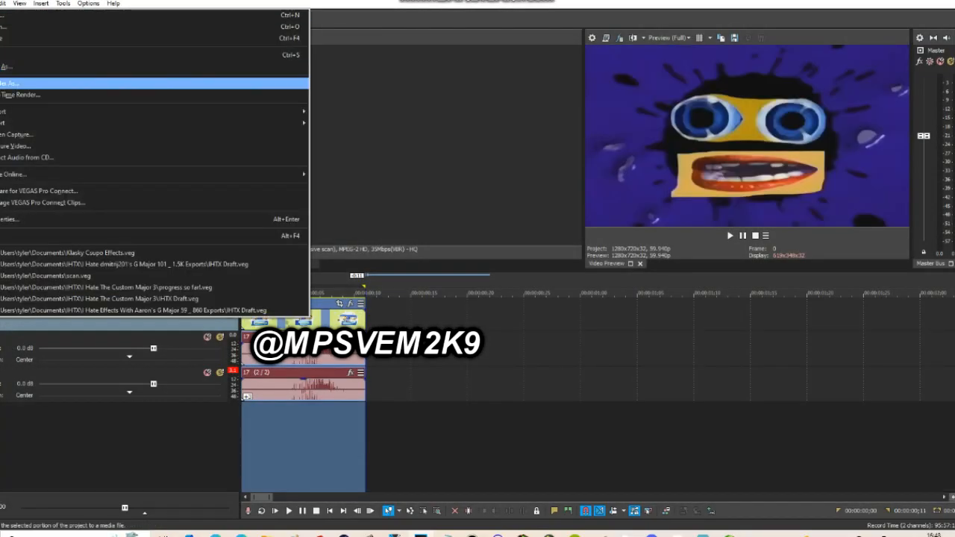
key(Return)
key(Return)
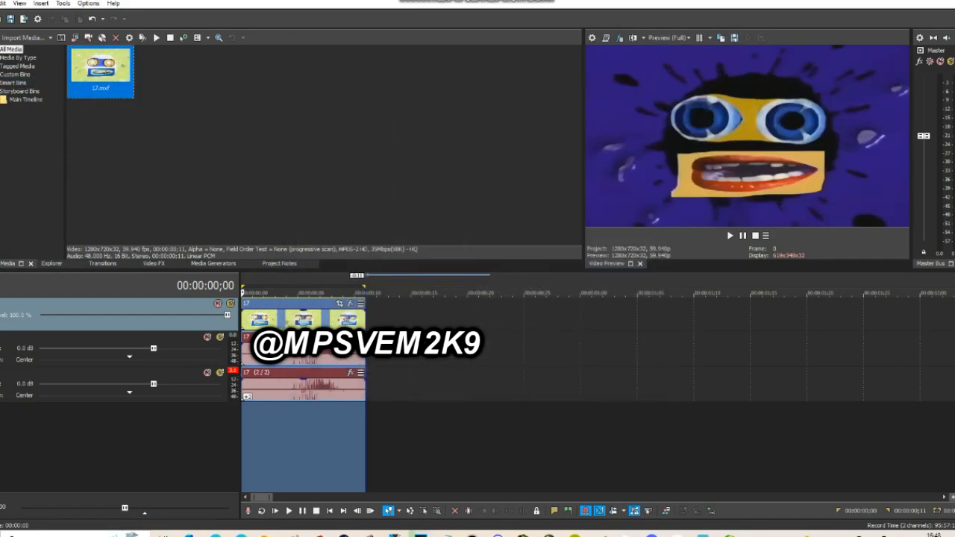
click(134, 285)
double_click(112, 234)
double_click(112, 245)
Render the selected range as 19.mxf and replace 18.mxf in the project media with it.
key(alt+f)
click(112, 83)
key(Return)
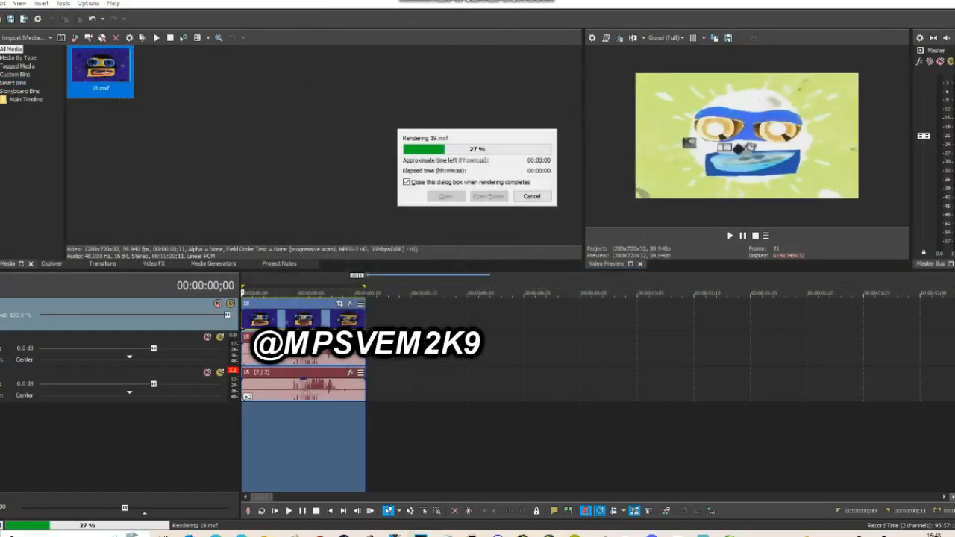
right_click(100, 81)
click(125, 277)
click(112, 256)
double_click(112, 256)
Render the selected range as 20.mxf and replace 19.mxf in the project media with it.
key(alt+f)
click(112, 83)
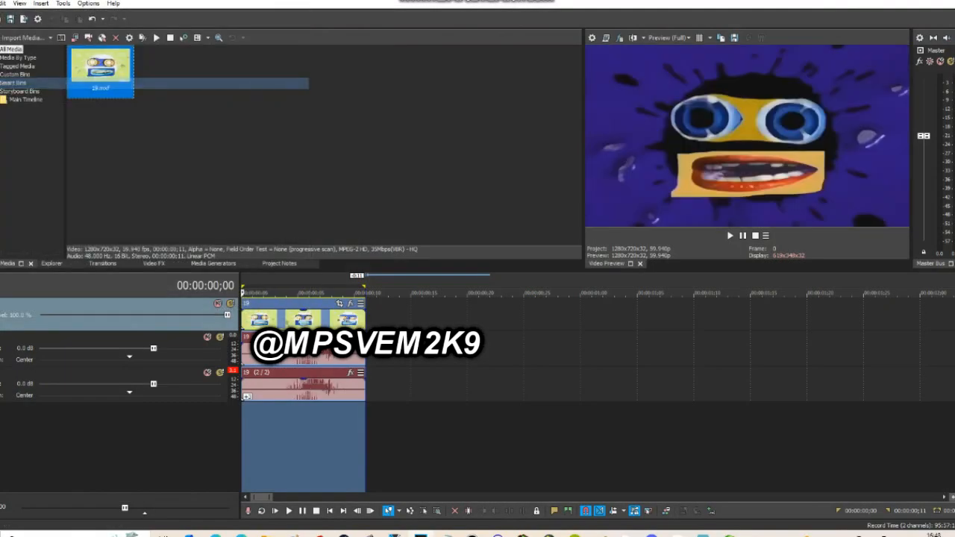
key(Return)
right_click(106, 79)
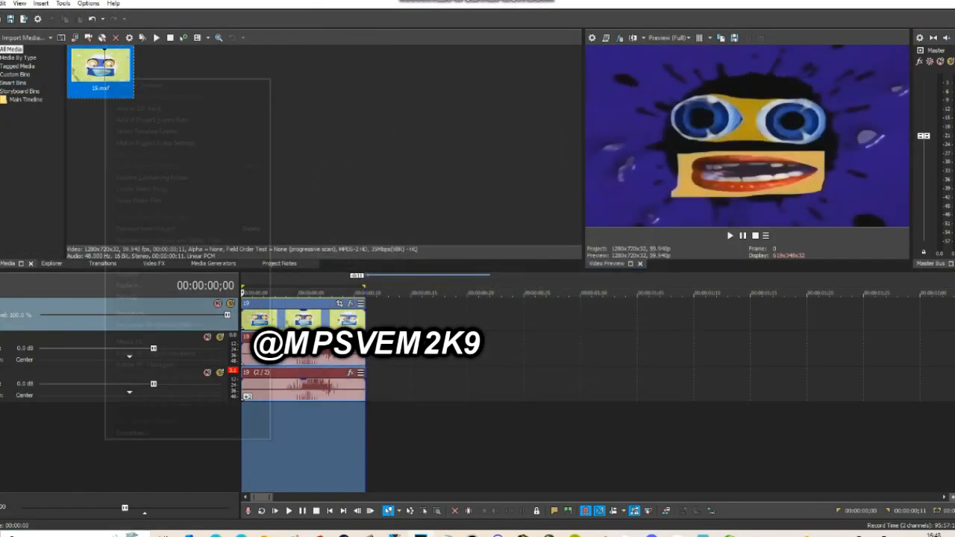
click(130, 285)
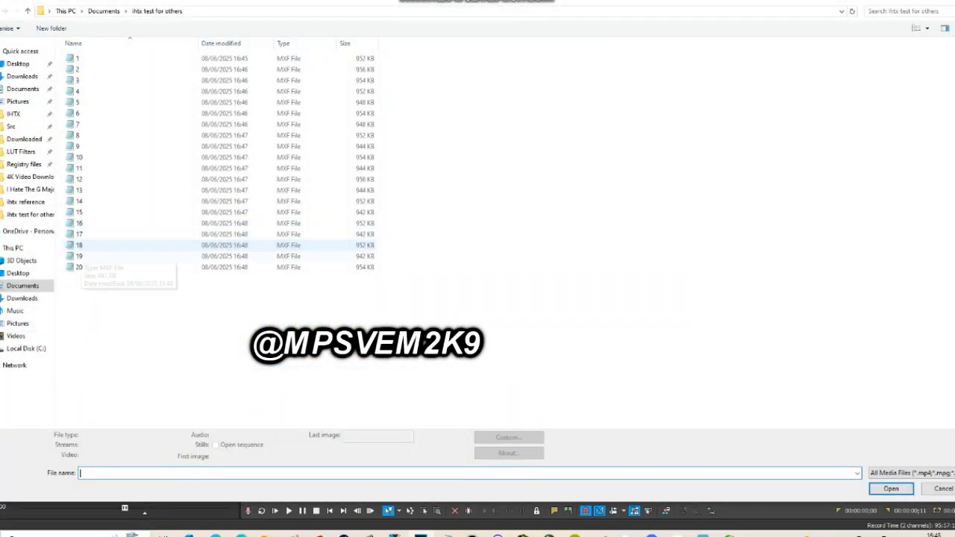
double_click(82, 254)
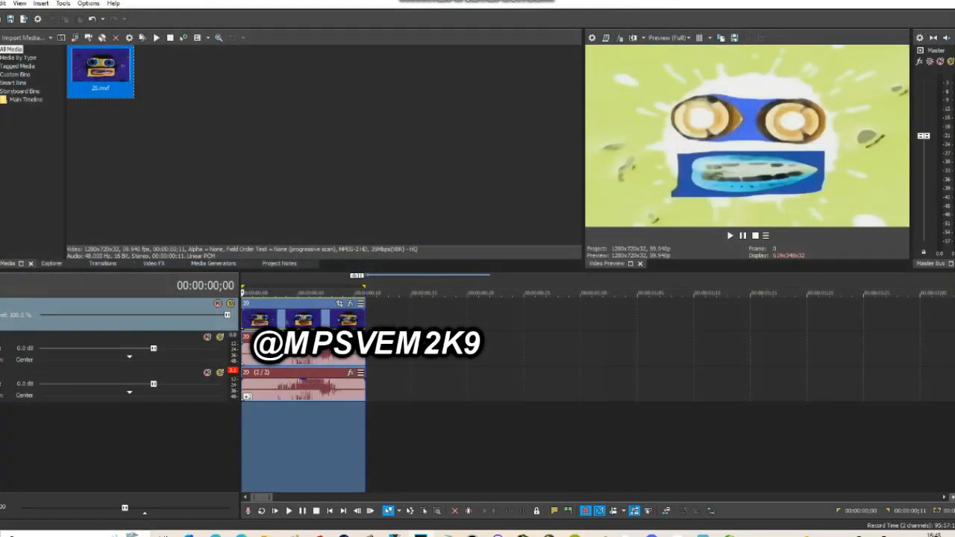
Place "logo kids in a nutshell (most likely).mp4" on new tracks above the existing ones, starting shortly after the 20.mxf clip ends.
click(41, 360)
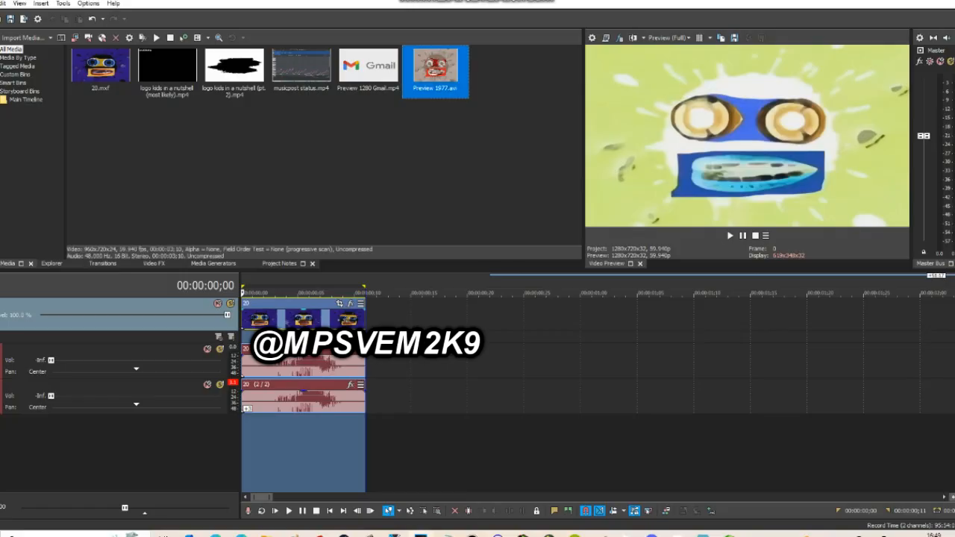
drag(167, 71, 382, 300)
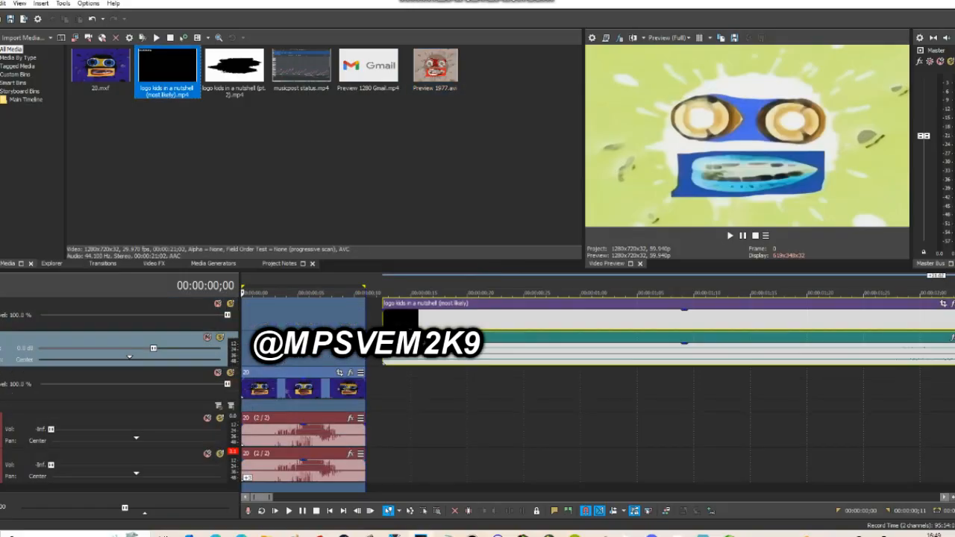
scroll(383, 306, down, 8)
scroll(383, 321, down, 5)
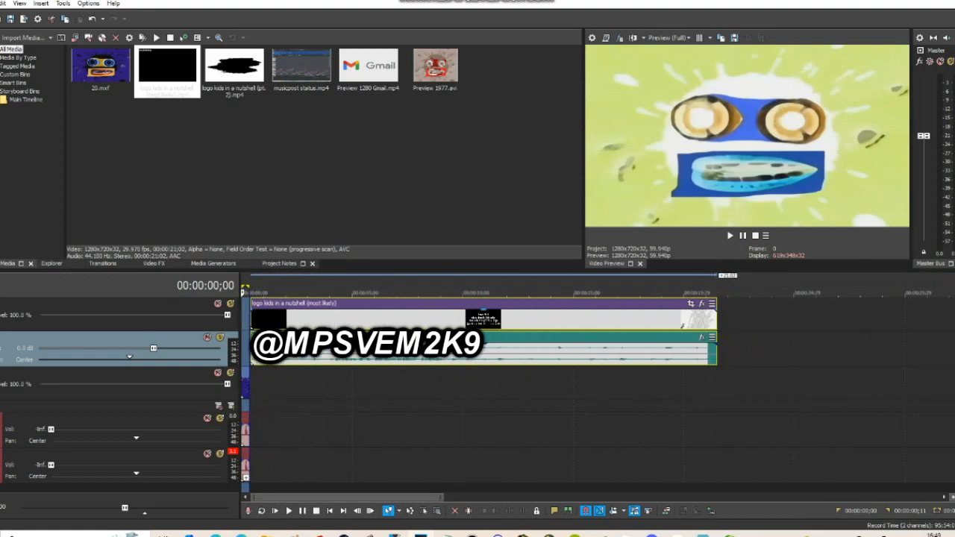
Trim the start of the "logo kids in a nutshell (most likely)" clip to 00:00:04;00, checking the cut point by playback.
click(333, 320)
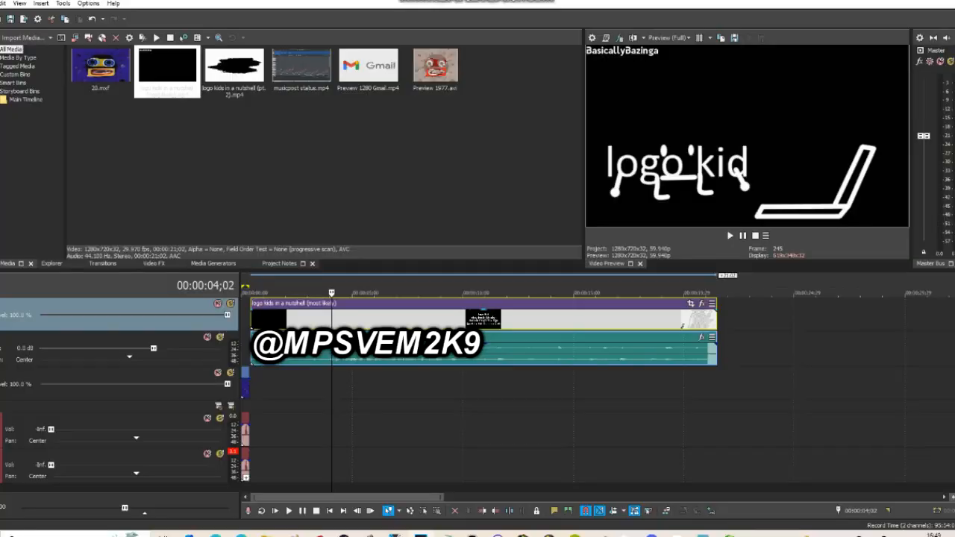
key(Right)
key(Right)
key(Right)
key(Right)
key(Right)
key(space)
key(space)
key(Left)
key(Left)
key(Left)
key(Left)
key(Left)
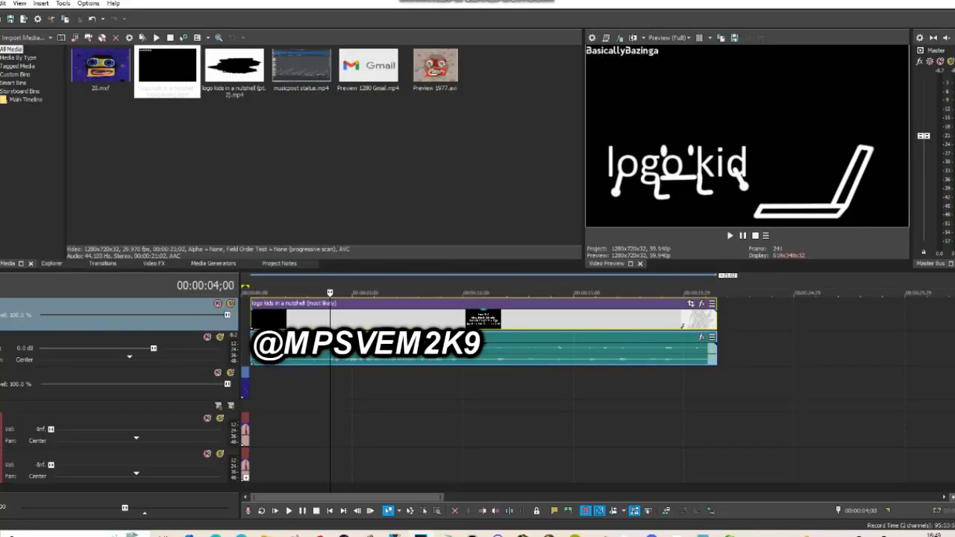
key(space)
key(space)
right_click(461, 319)
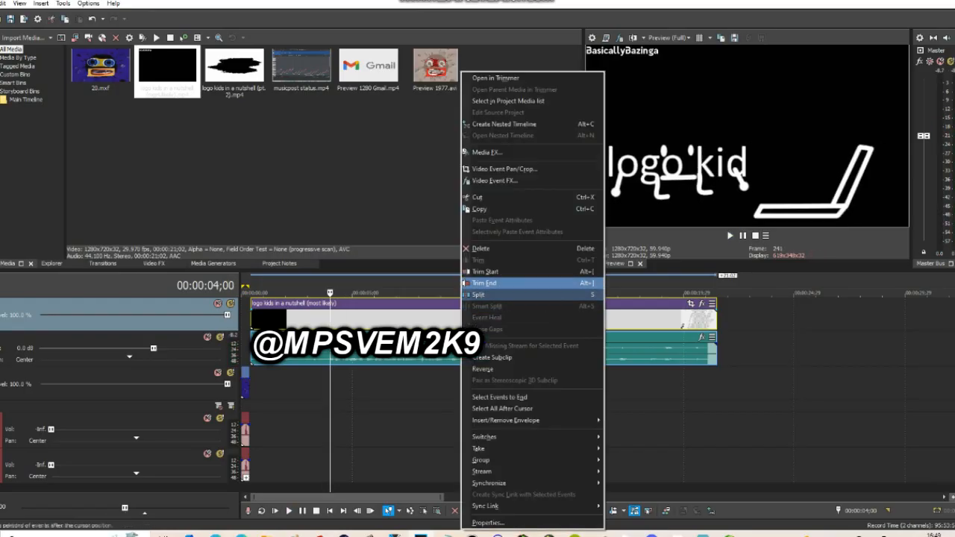
click(485, 271)
Move the trimmed logo kids clip to the timeline start and trim its end at 00:00:00;11 to match the 20.mxf clip.
drag(477, 319, 388, 318)
scroll(388, 319, up, 5)
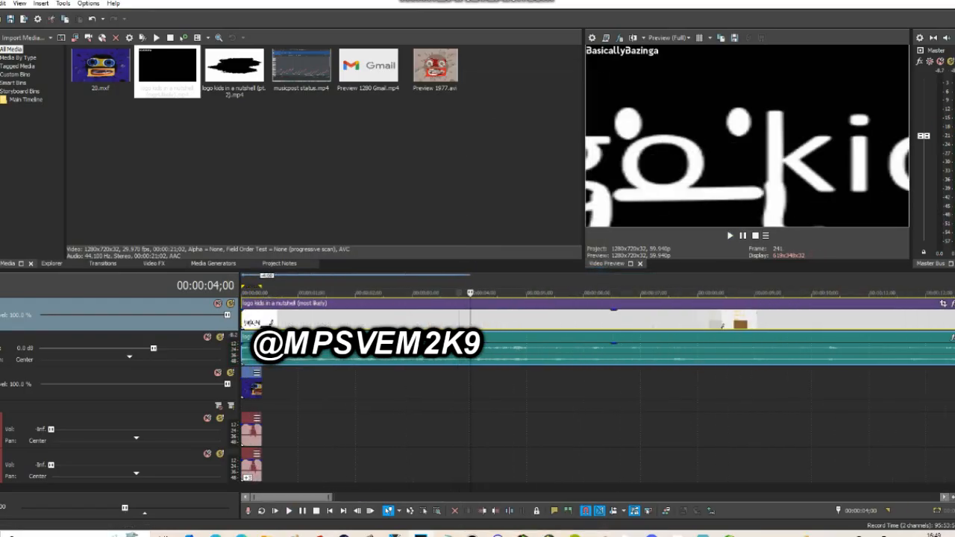
right_click(277, 319)
click(302, 282)
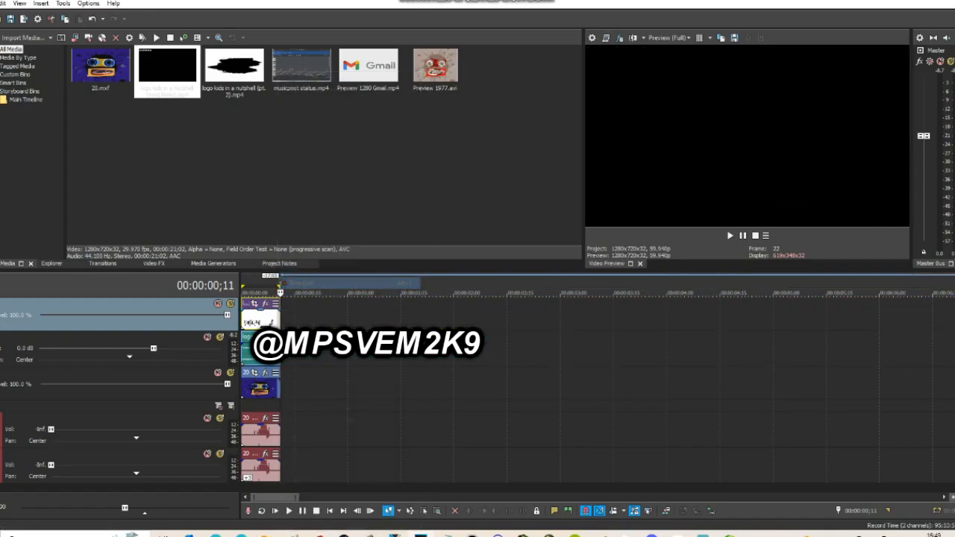
Shrink the logo kids clip to about half size in the frame's upper-left corner with Event Pan/Crop, about 2,559 by 1,440.
click(259, 319)
click(254, 304)
drag(878, 330, 488, 123)
scroll(434, 289, down, 8)
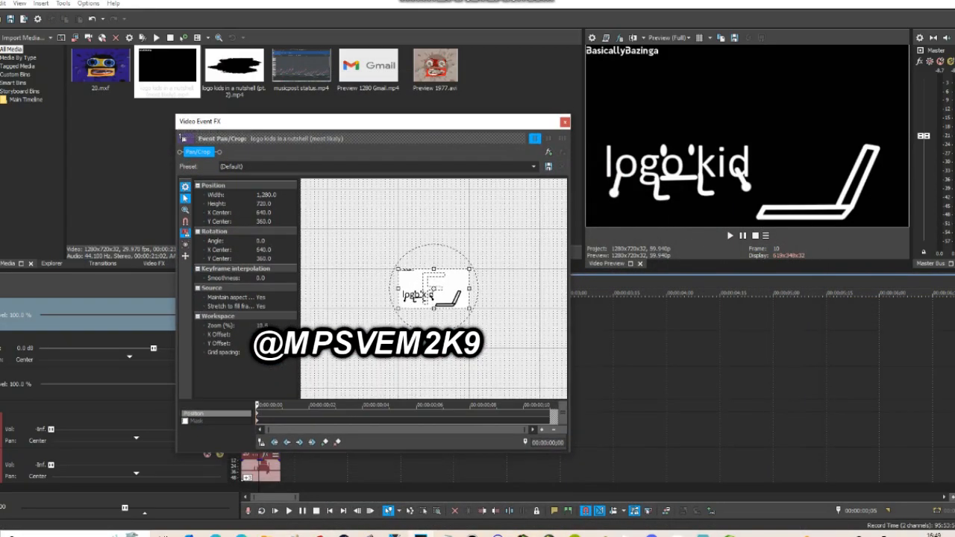
drag(463, 305, 521, 337)
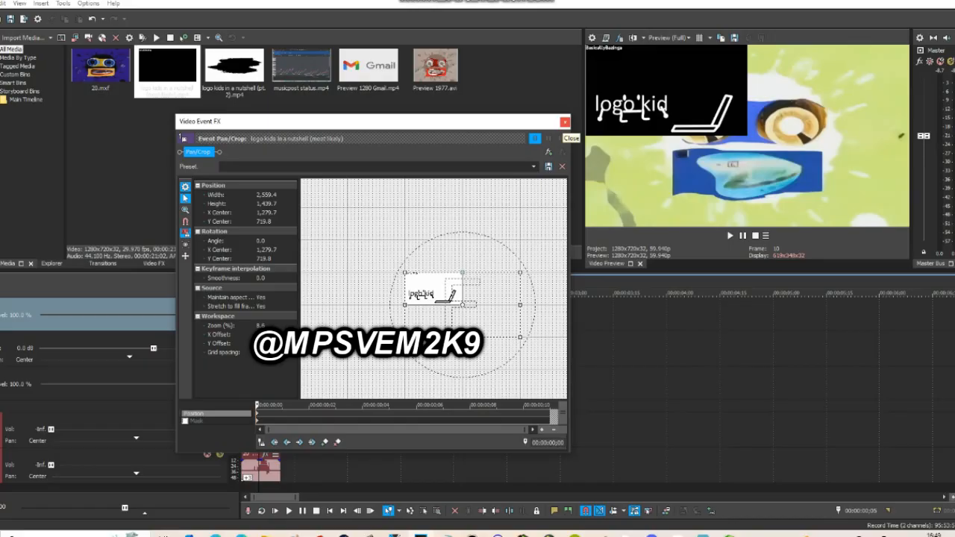
click(565, 122)
Render the logo kids clip's time range as 21.mxf with the Sony MXF HD EX 1280x720-60p template.
double_click(268, 317)
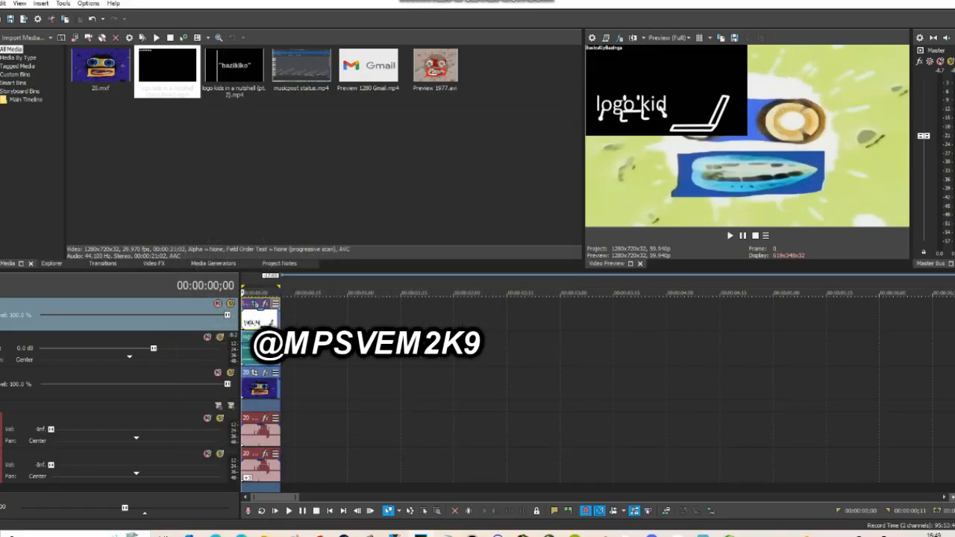
click(0, 4)
click(15, 84)
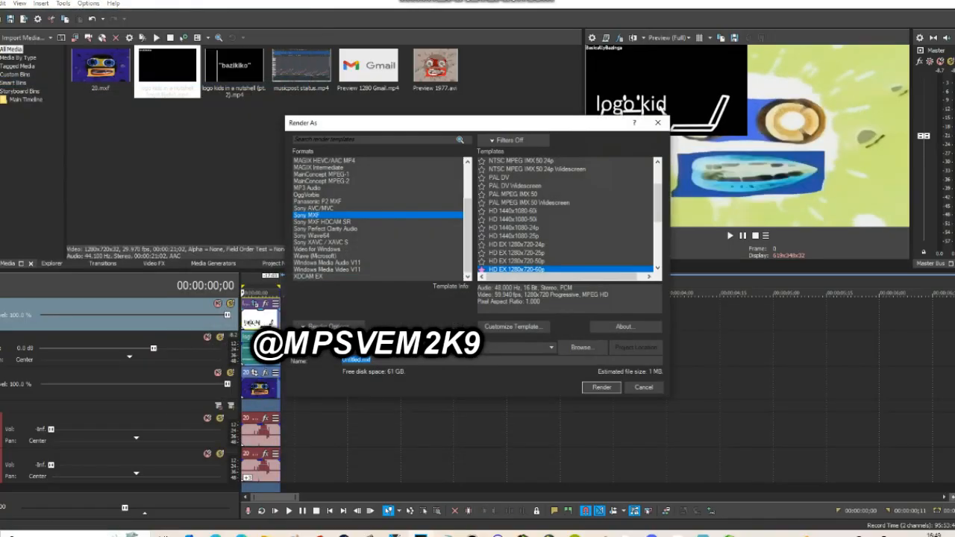
key(Return)
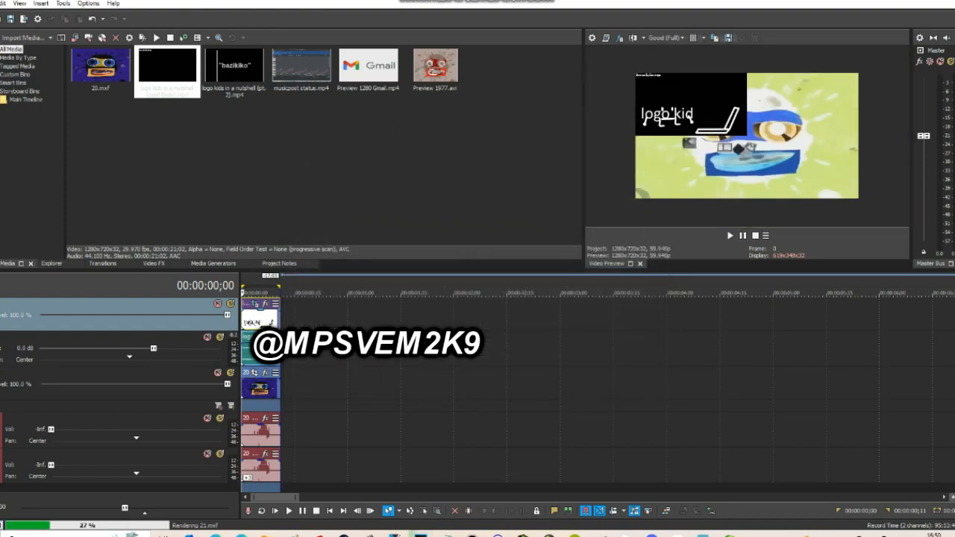
Duplicate the logo kids clip's audio track and pitch-shift the copied audio event using the Classic method.
right_click(322, 359)
click(354, 257)
right_click(254, 388)
click(299, 495)
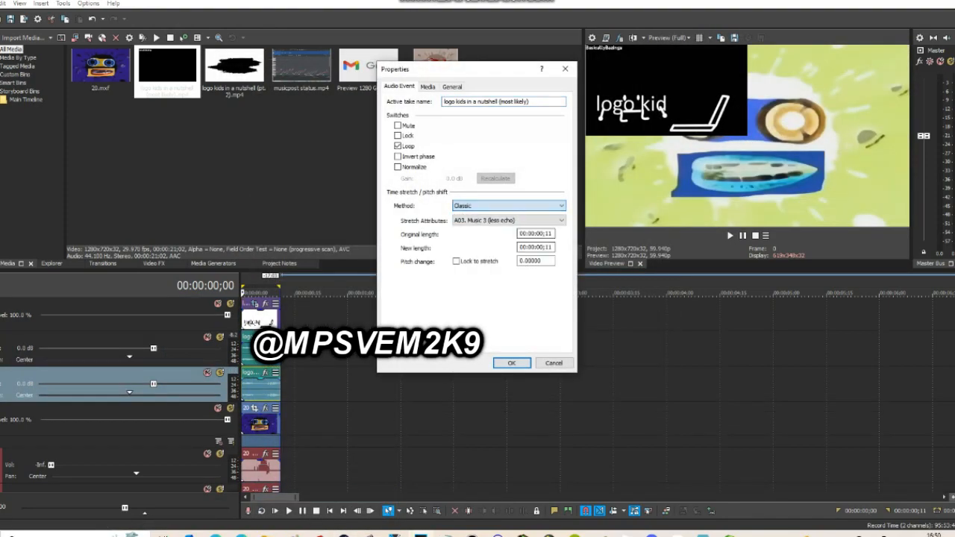
key(Return)
Render the selected range as 21.mxf again, overwriting the existing file.
click(1, 4)
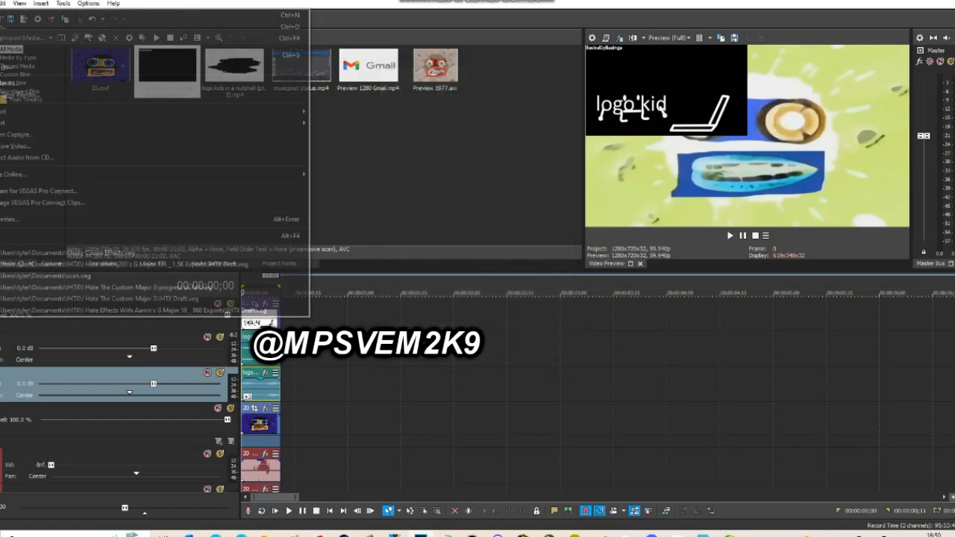
click(15, 84)
key(Return)
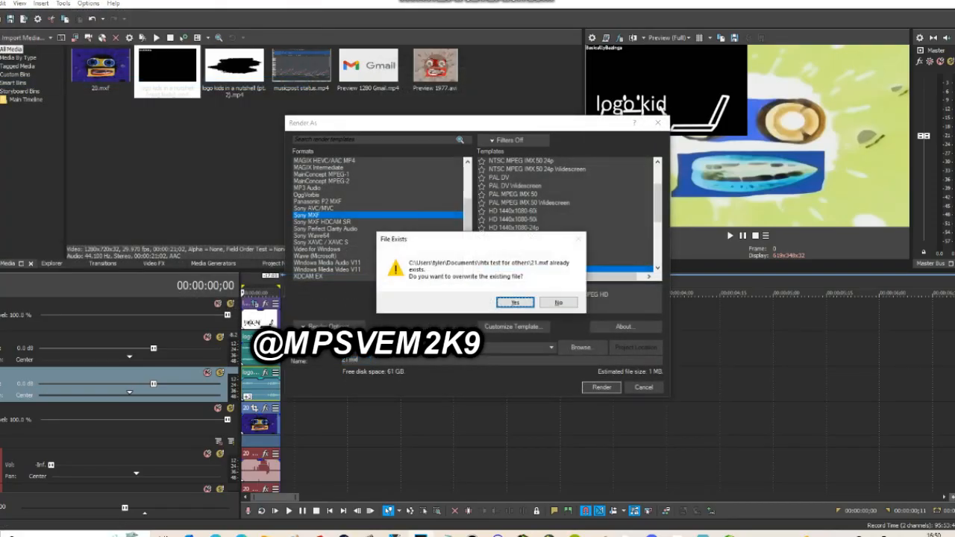
key(Return)
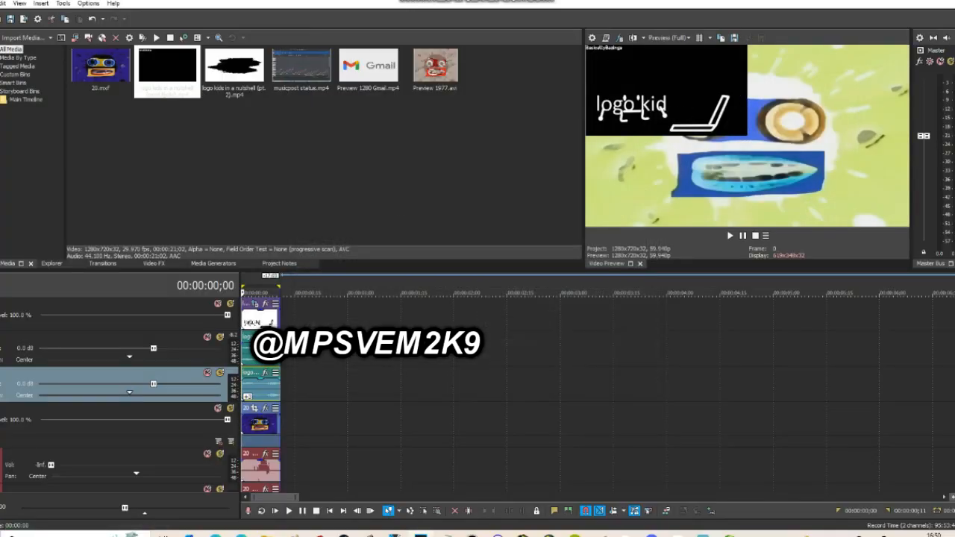
Replace 20.mxf in the project media with 21.mxf from the "ihtx test for others" folder.
click(620, 37)
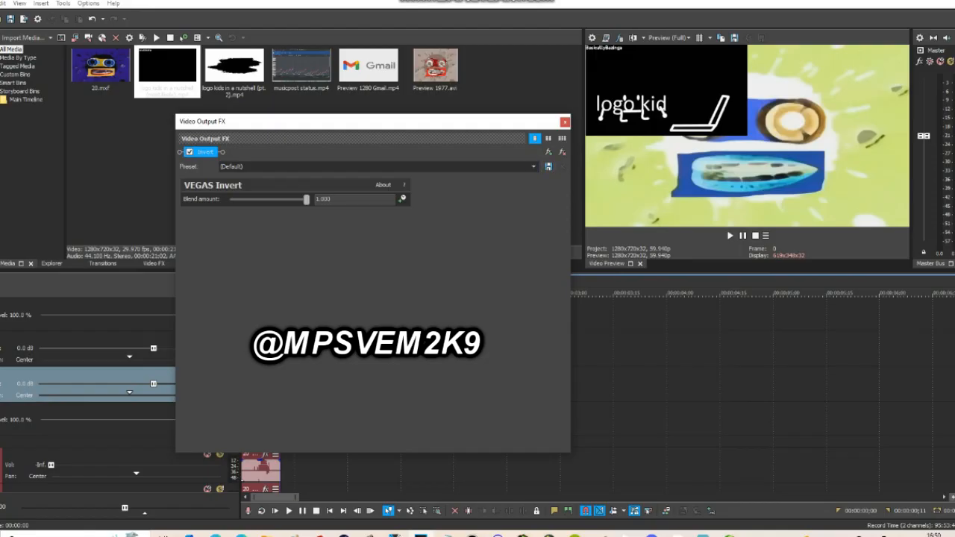
click(565, 122)
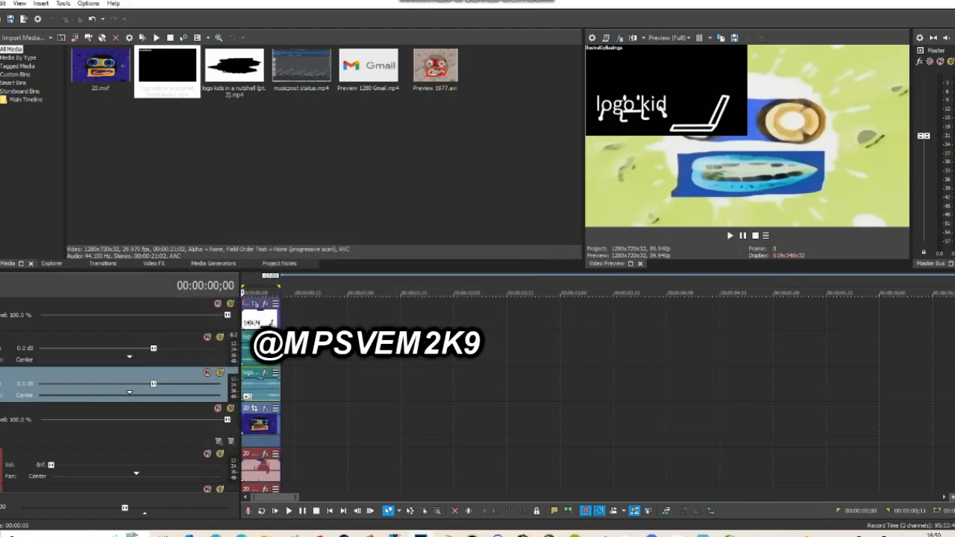
right_click(102, 87)
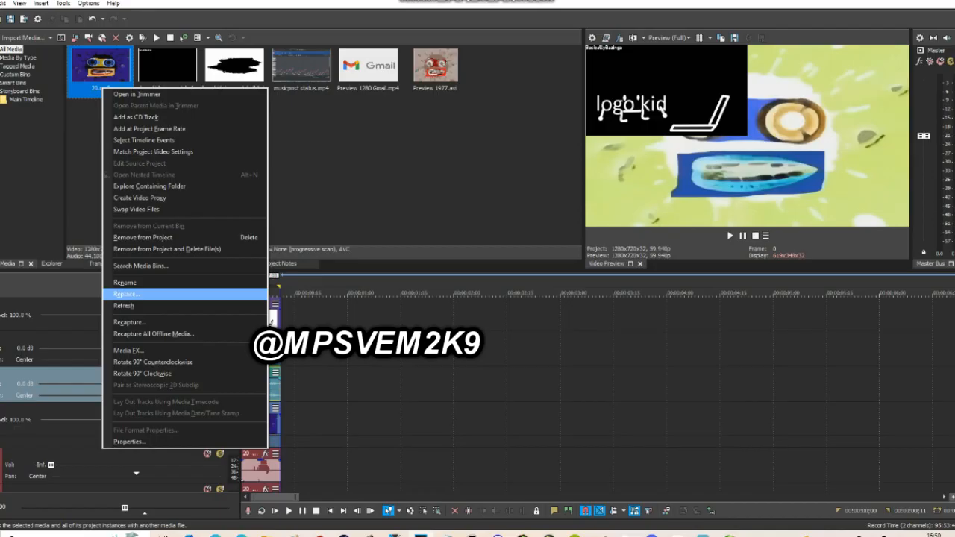
click(124, 294)
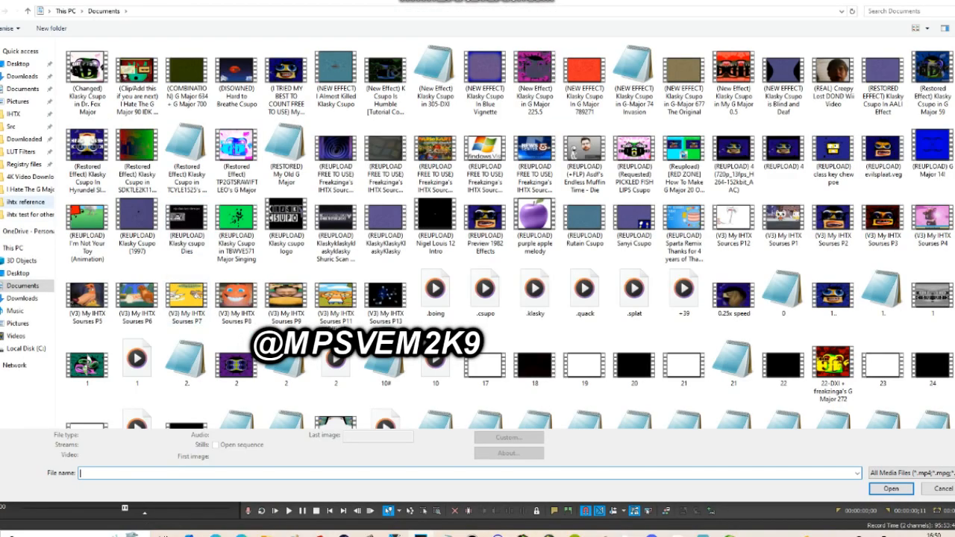
click(30, 214)
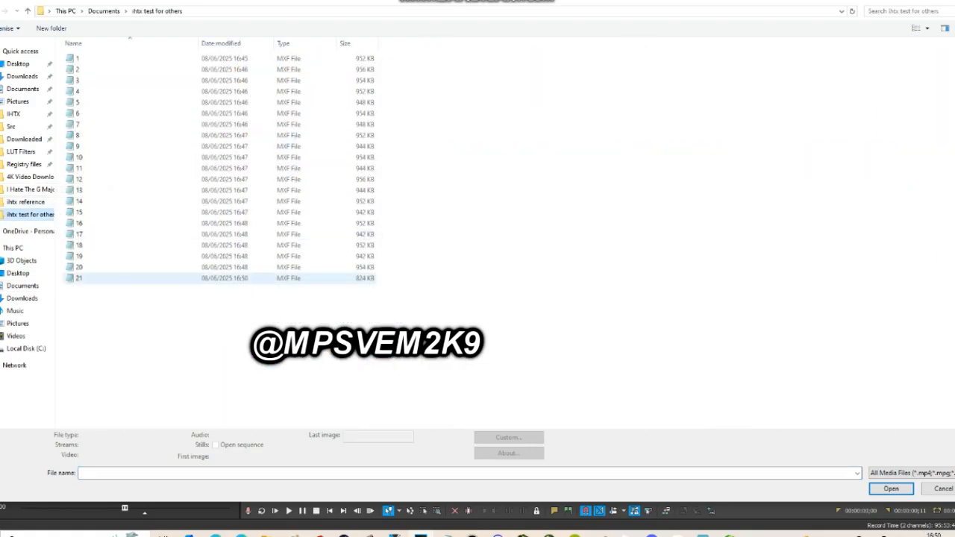
scroll(224, 293, up, 4)
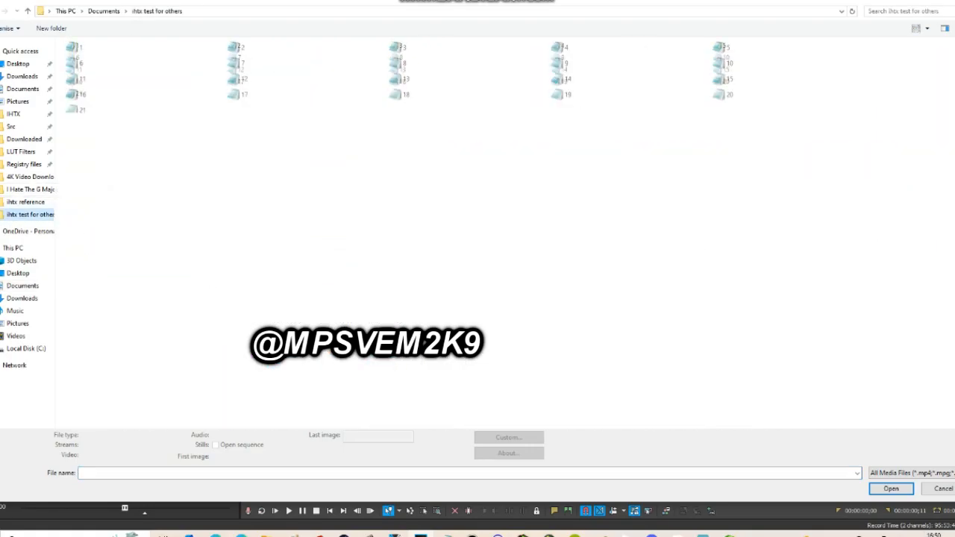
scroll(477, 224, up, 3)
click(86, 112)
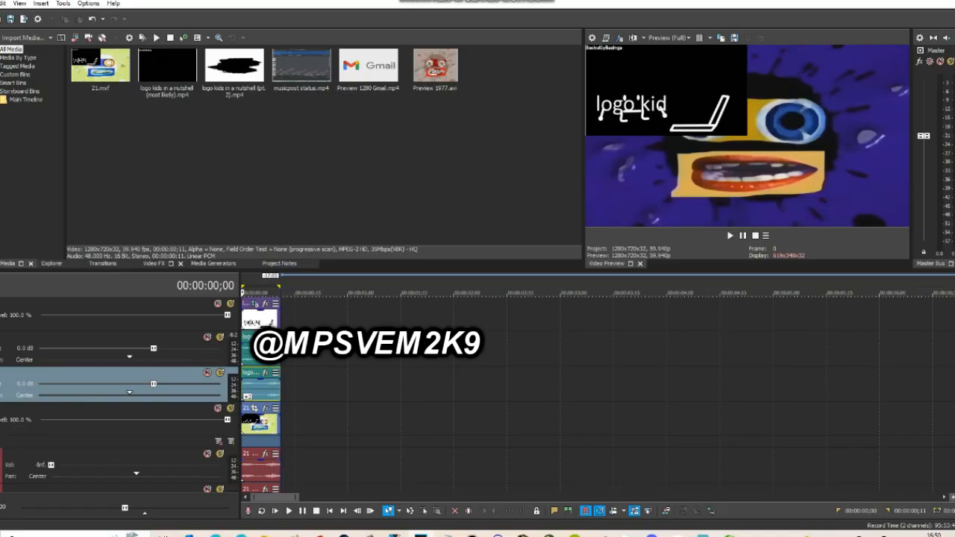
Delete the logo kids video track and its two audio tracks.
click(112, 324)
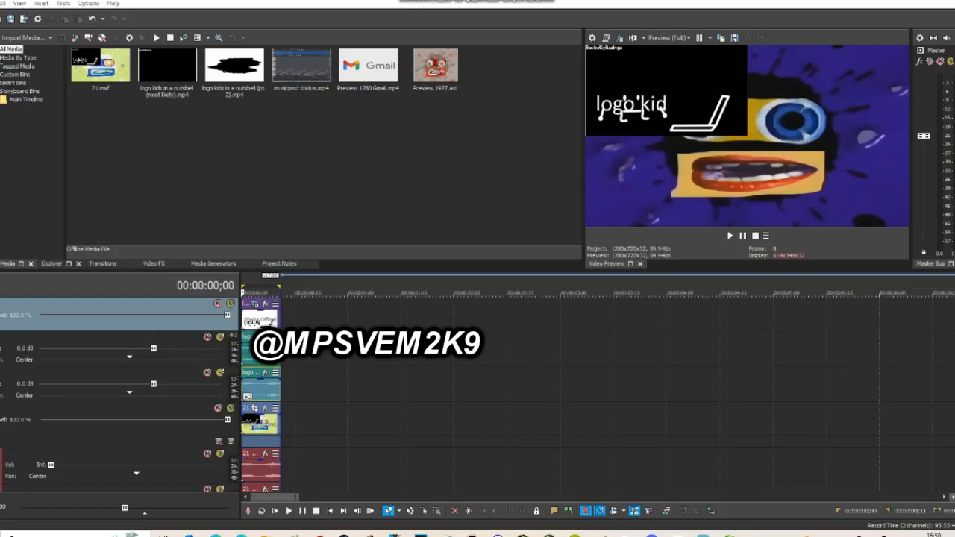
double_click(22, 315)
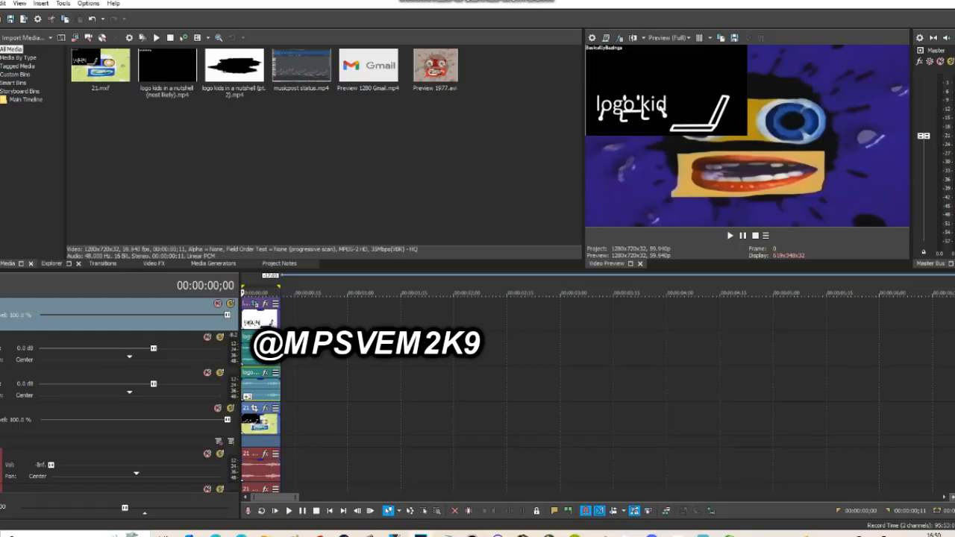
key(Delete)
key(Delete)
key(Delete)
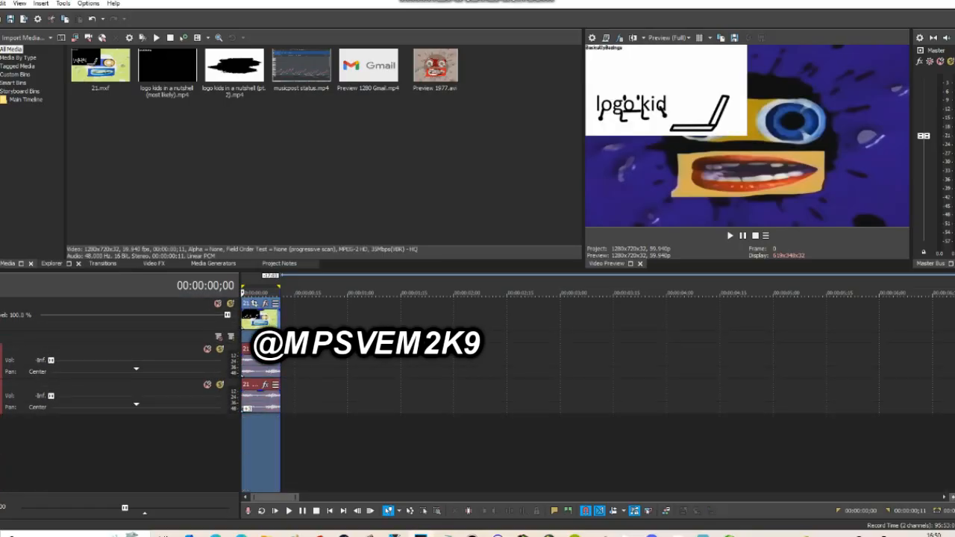
Set the volume of both 21.mxf audio tracks to 0.0 dB.
click(107, 68)
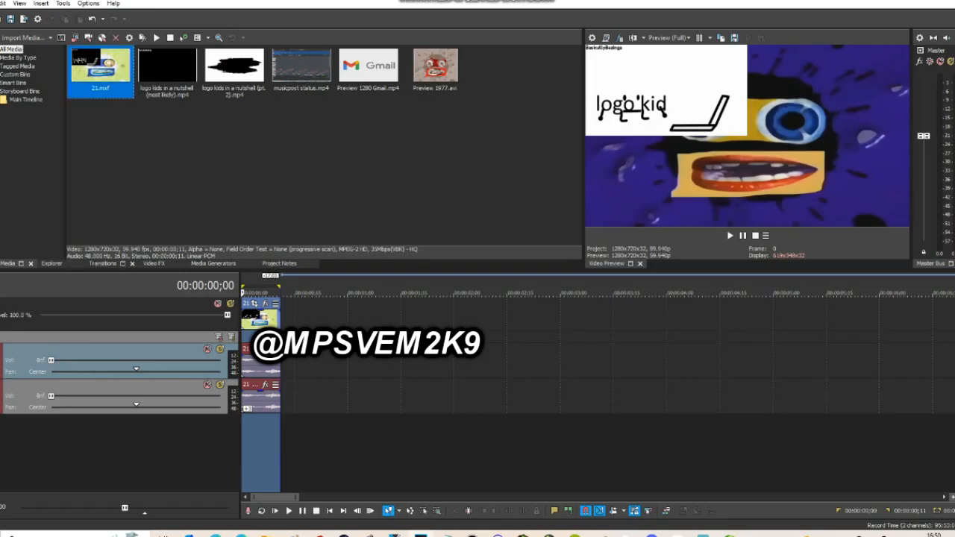
key(F2)
click(201, 157)
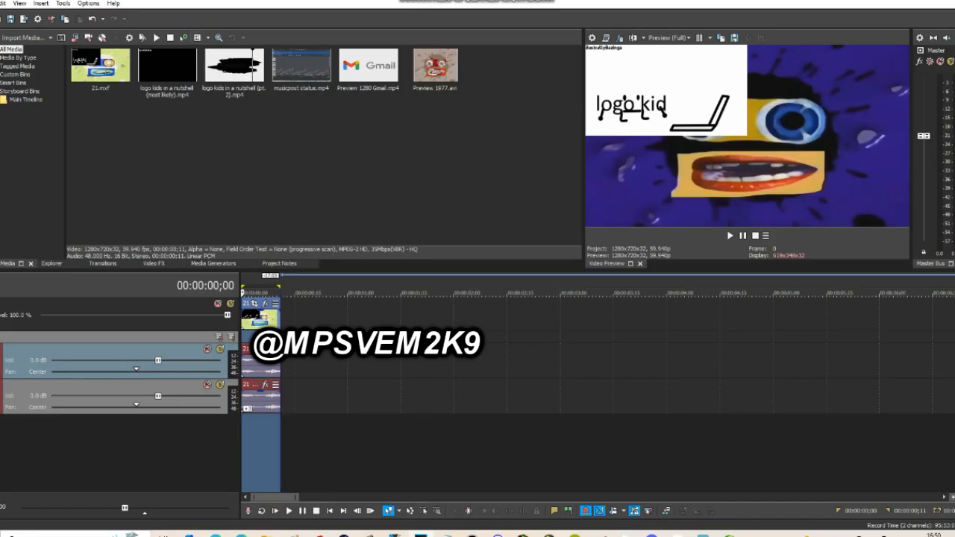
Render the selected range as 22.mxf and replace 21.mxf in the project media with it.
key(alt+f)
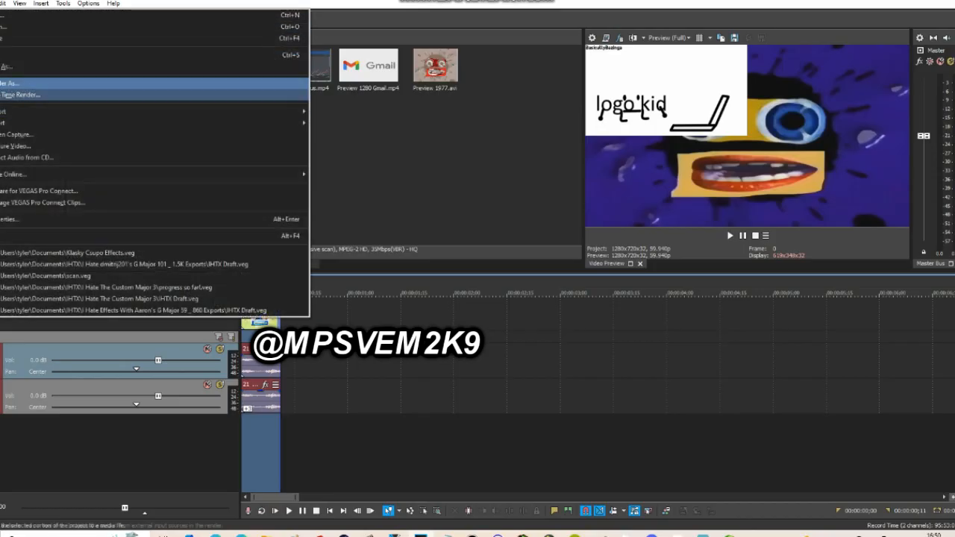
key(Return)
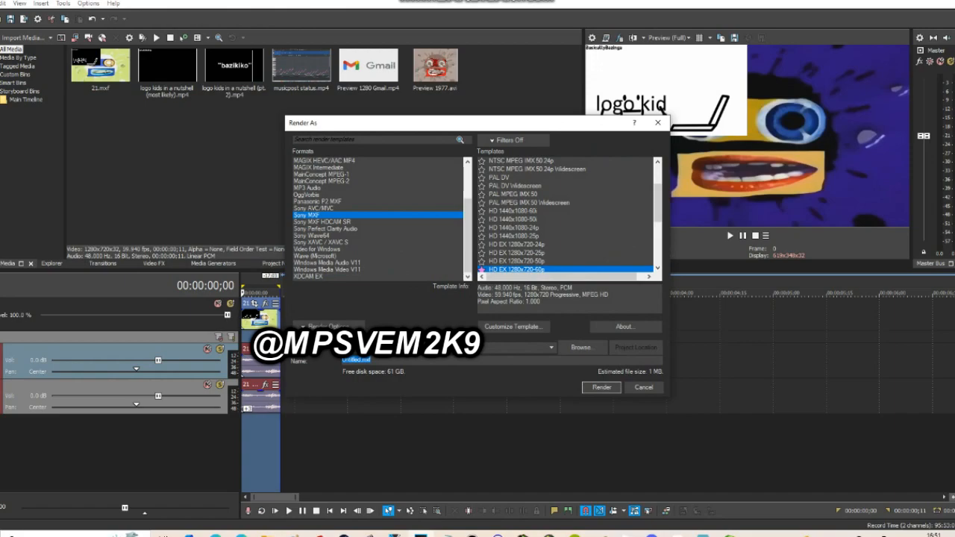
key(Return)
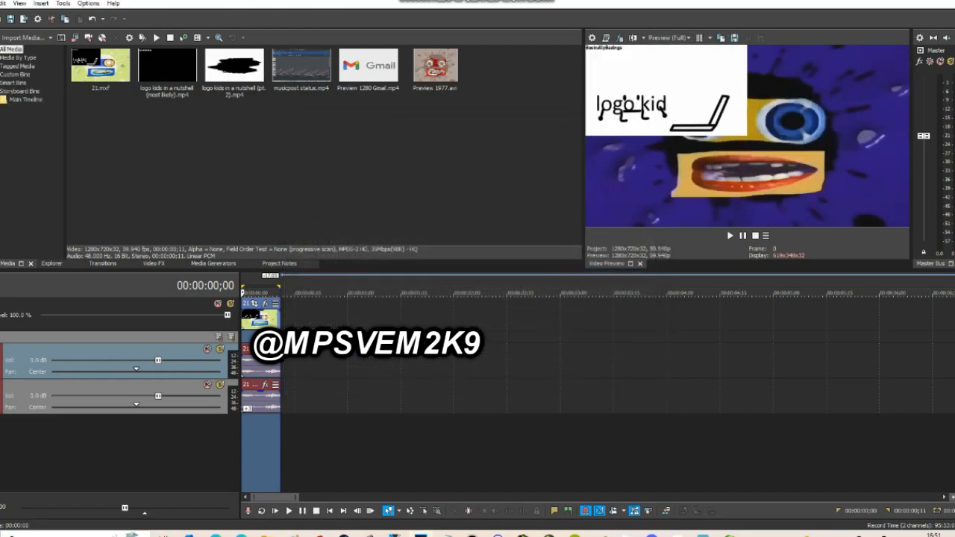
right_click(106, 66)
click(133, 276)
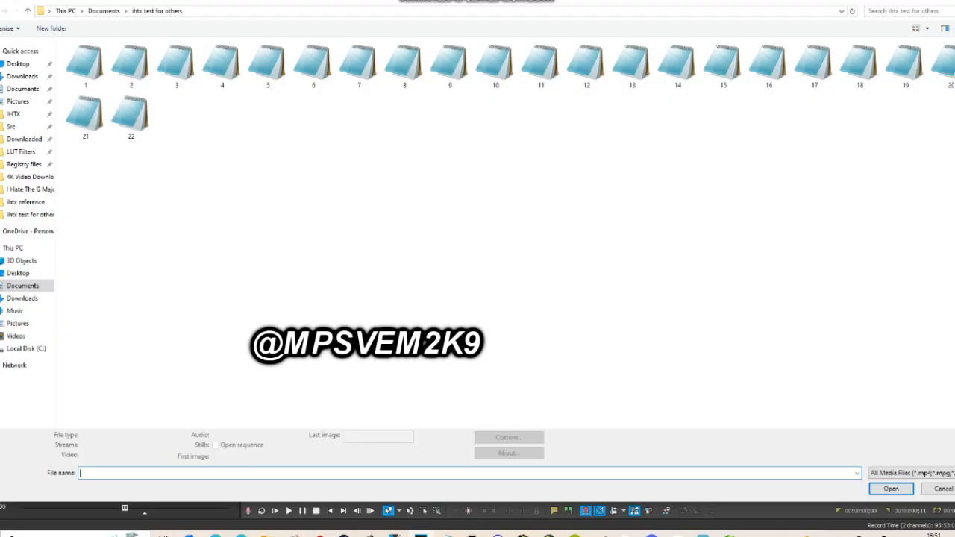
double_click(131, 116)
Render the selected range as 23.mxf and replace 22.mxf in the project media with it.
key(alt+f)
key(r)
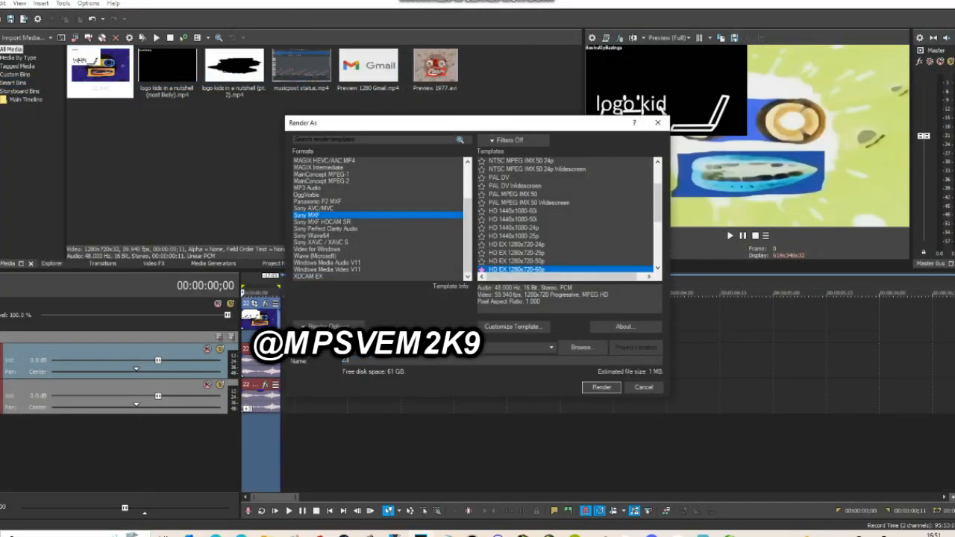
key(Return)
right_click(91, 84)
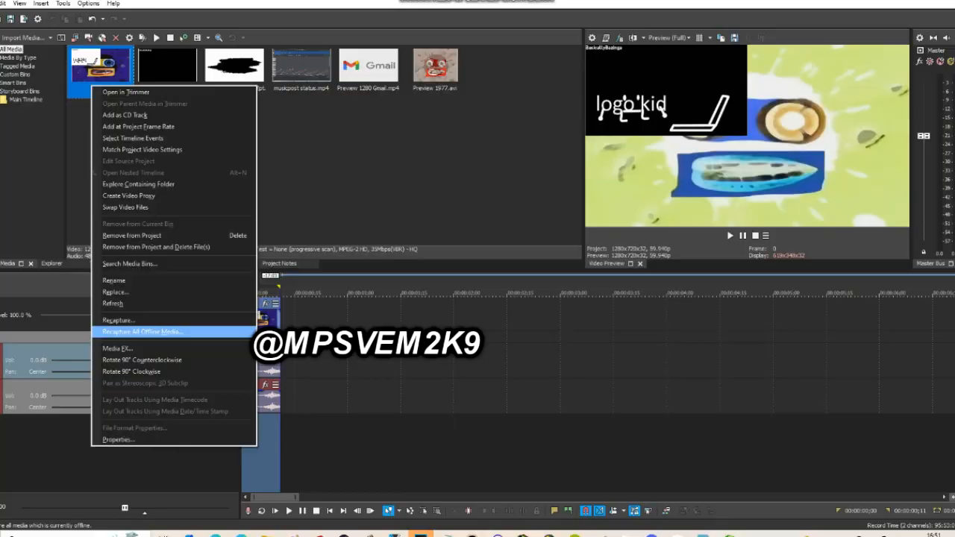
key(Down)
key(Return)
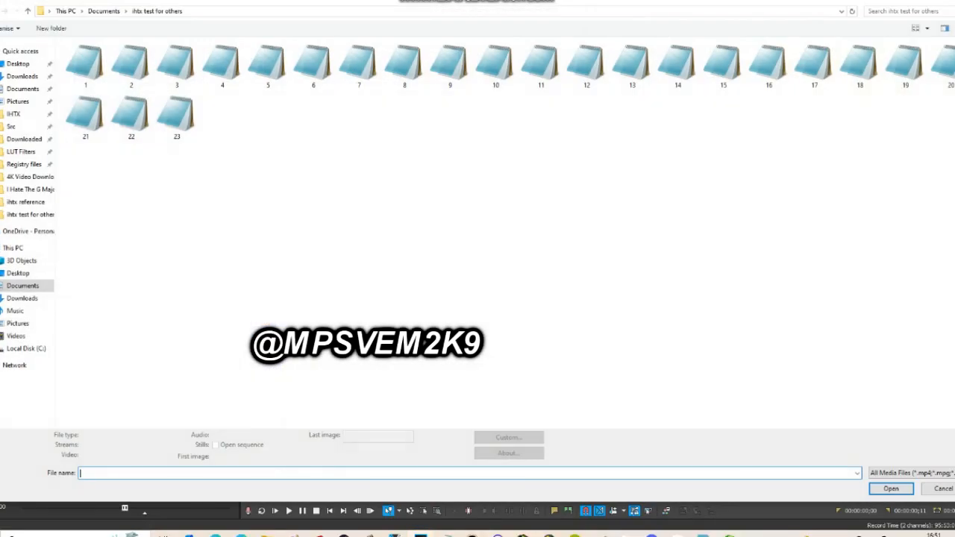
key(Return)
Render the selected range as 24.mxf and replace 23.mxf in the project media with it.
key(alt+f)
key(r)
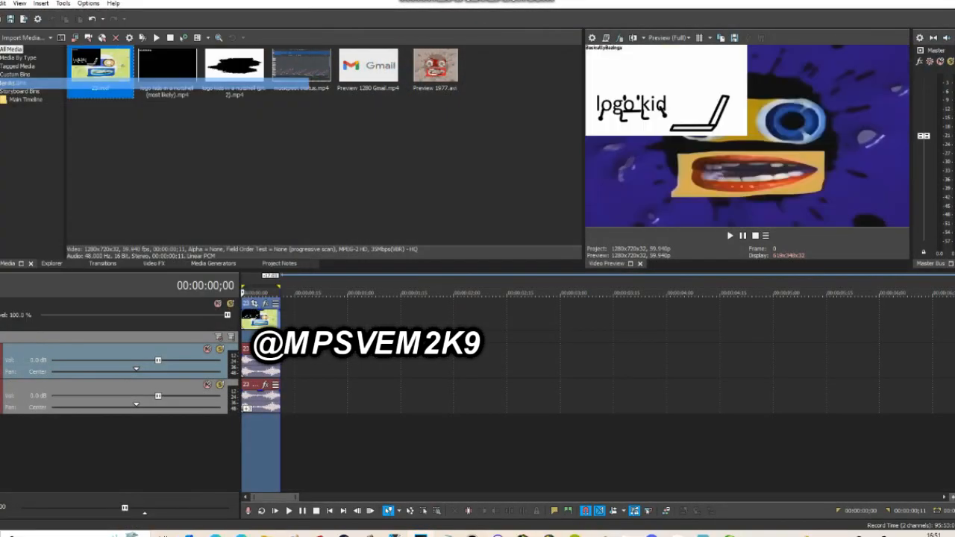
key(Return)
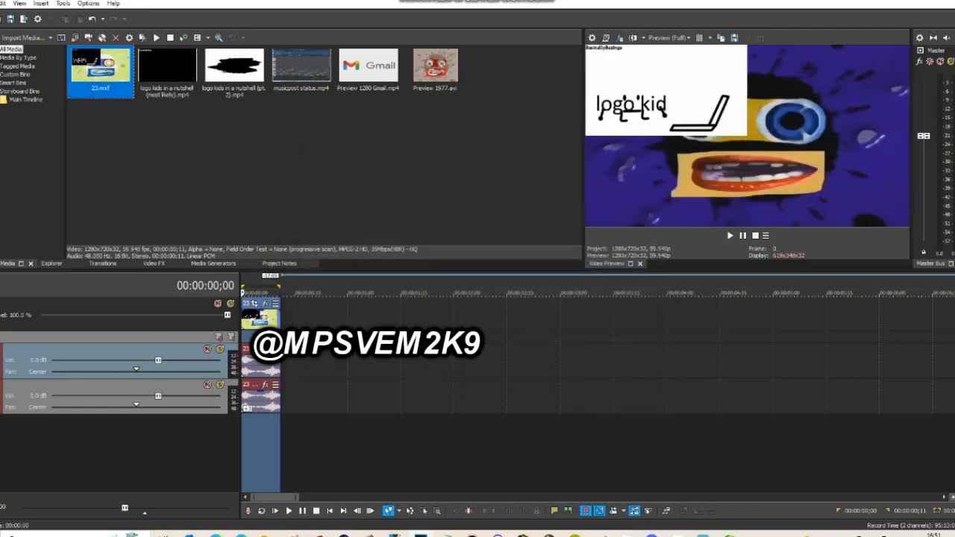
right_click(120, 81)
click(149, 288)
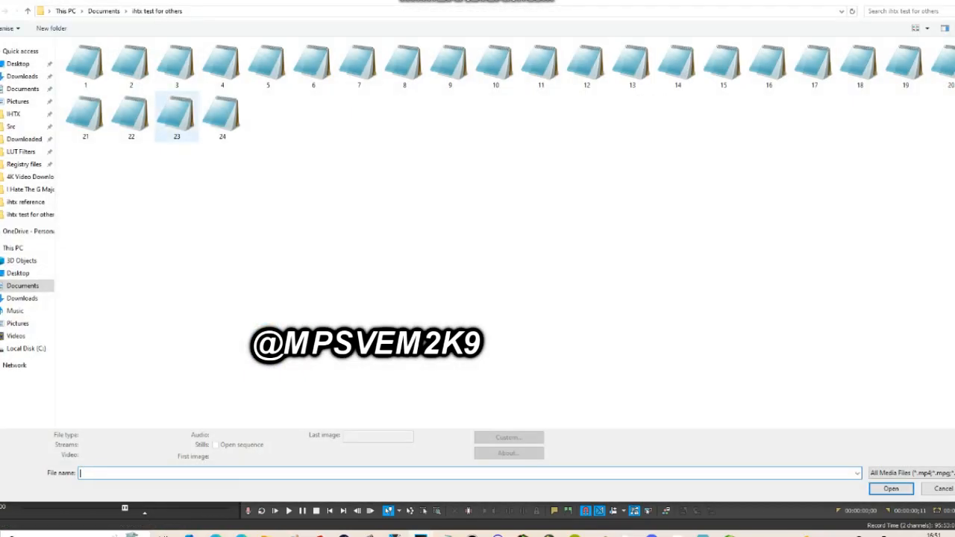
click(222, 117)
key(Return)
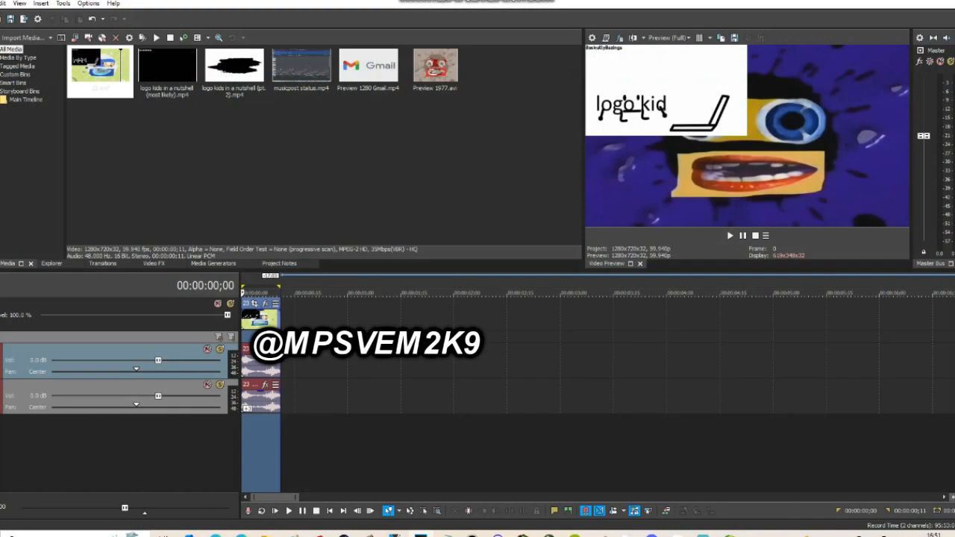
Render the selected range as 25.mxf and replace 24.mxf in the project media with it.
click(0, 3)
click(30, 83)
key(Return)
right_click(96, 69)
click(120, 277)
click(268, 117)
key(Return)
Render the selected range as 26.mxf and replace 25.mxf in the project media with it.
click(0, 3)
click(30, 83)
key(Return)
right_click(101, 66)
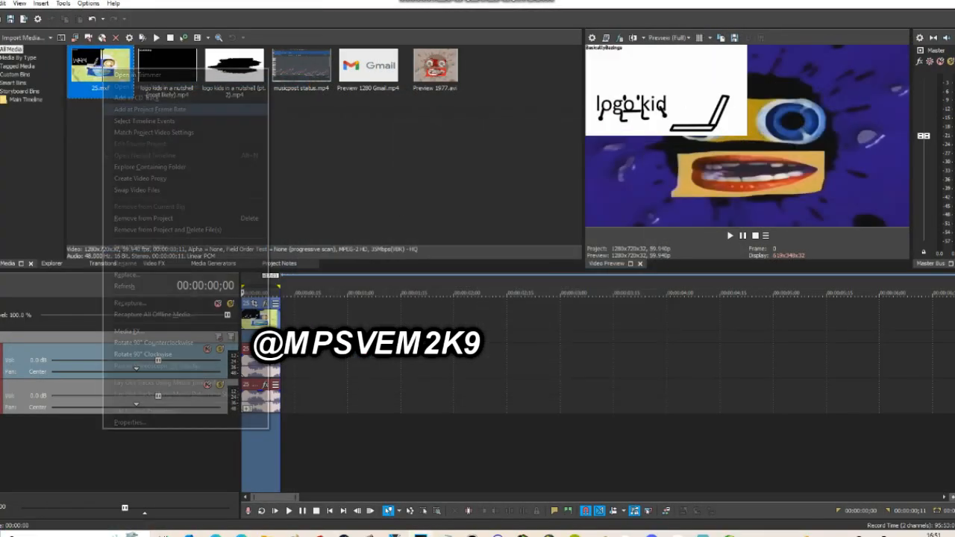
click(119, 284)
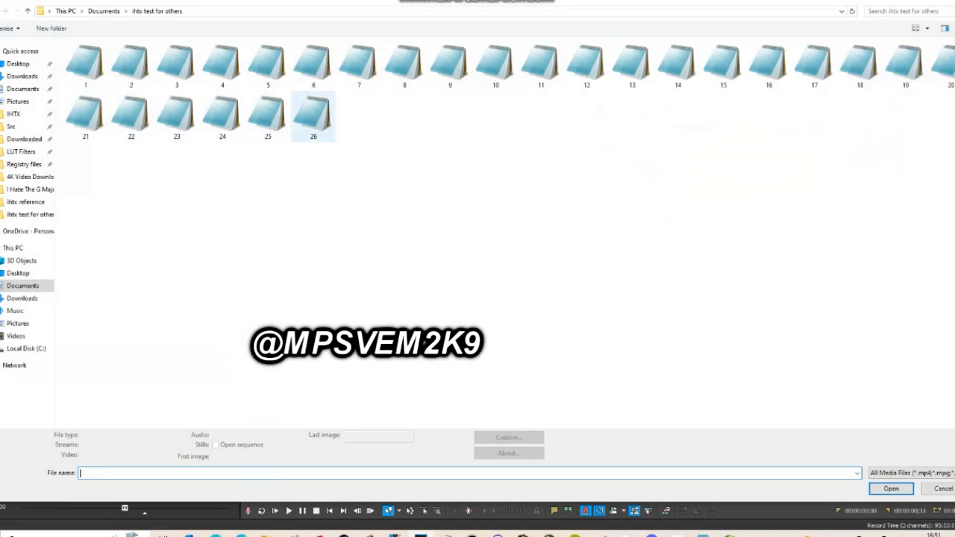
double_click(313, 117)
Render the selected range as 27.mxf and replace 26.mxf in the project media with it.
click(2, 3)
click(52, 83)
key(Return)
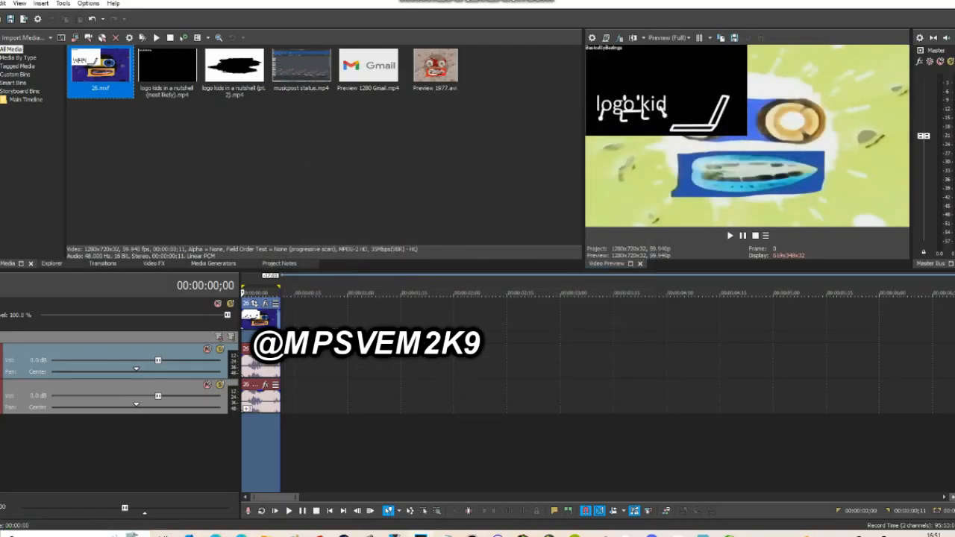
right_click(112, 88)
click(135, 296)
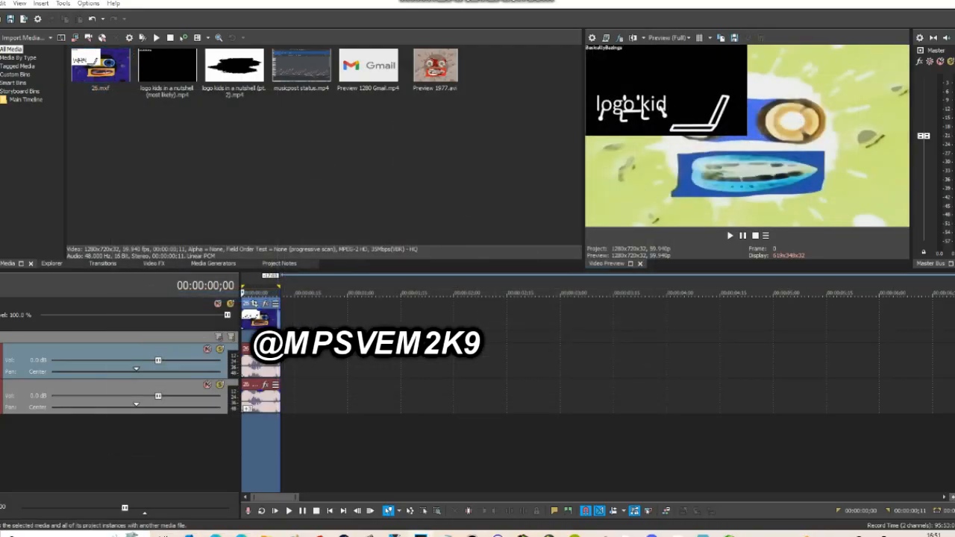
double_click(359, 117)
Render the selected range as 28.mxf and replace 27.mxf in the project media with it.
click(1, 4)
key(Return)
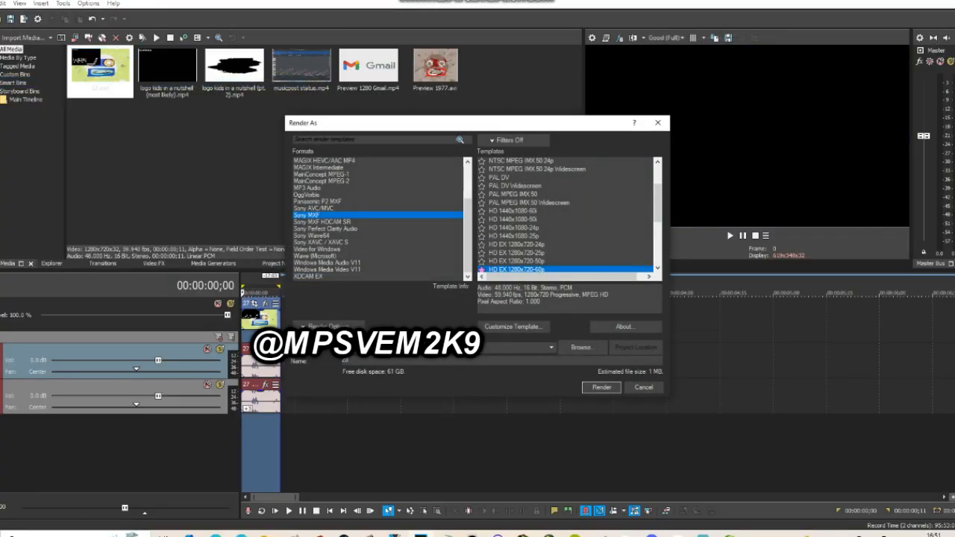
key(Return)
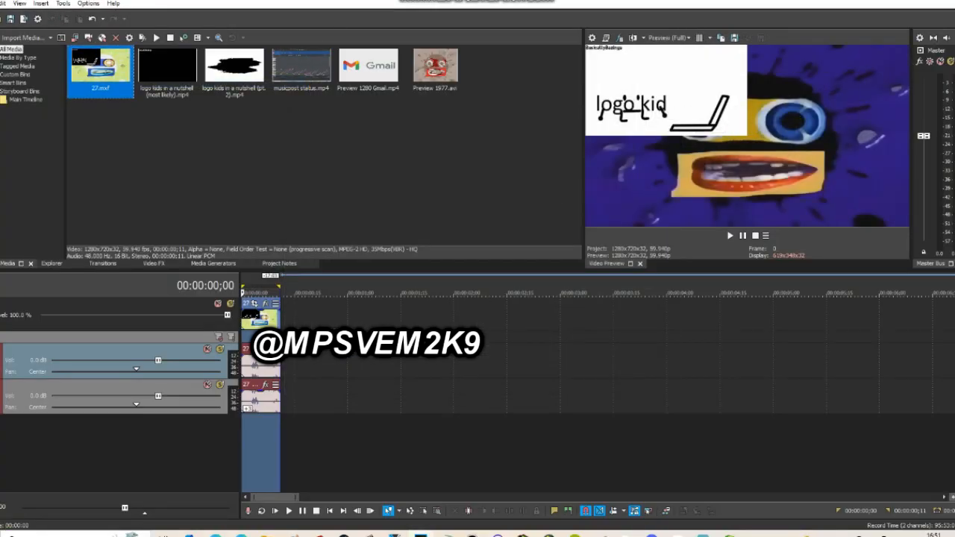
right_click(75, 76)
click(100, 285)
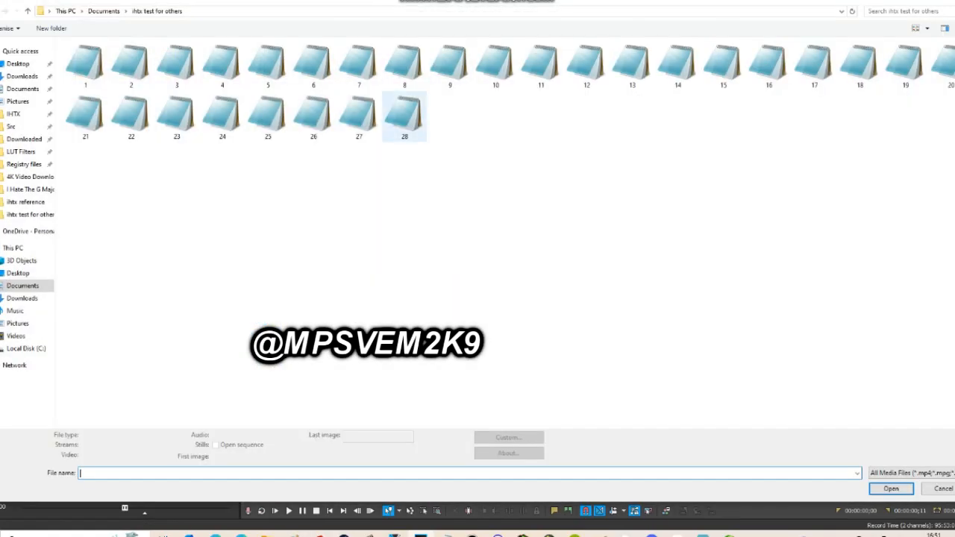
double_click(404, 115)
Render the selected range as 29.mxf and replace 28.mxf in the project media with it.
key(alt+f)
key(r)
key(Return)
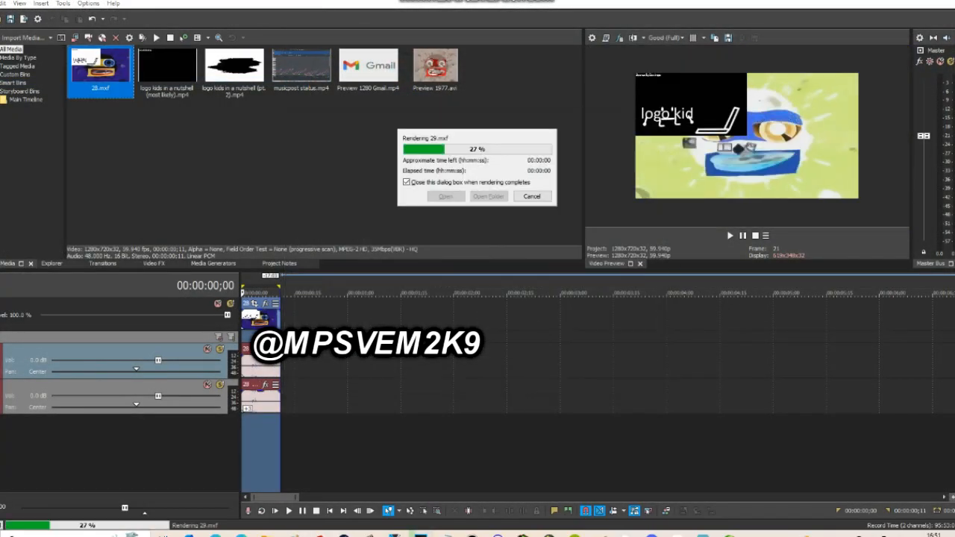
right_click(93, 77)
click(104, 287)
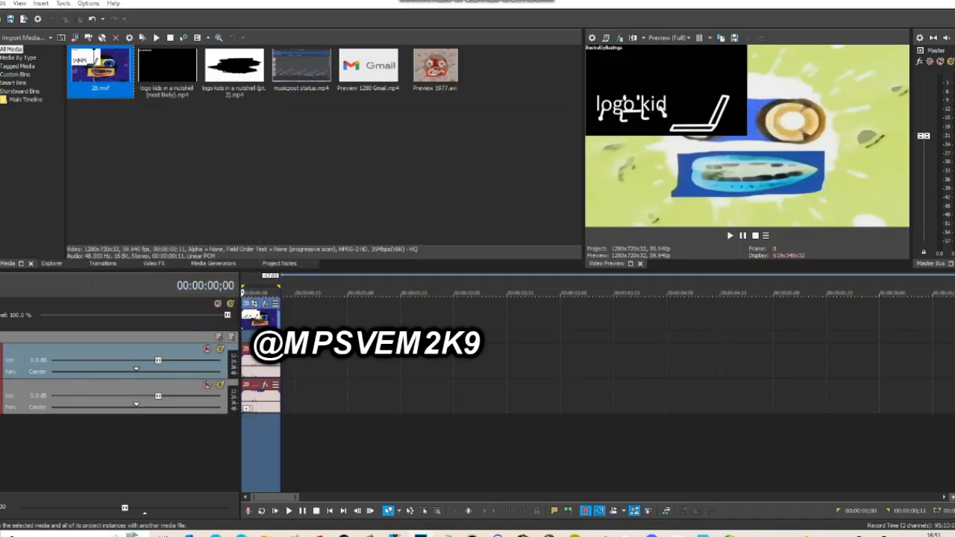
double_click(450, 115)
Render the selected range as 30.mxf and replace 29.mxf in the project media with it.
key(alt+f)
key(r)
key(Return)
key(Return)
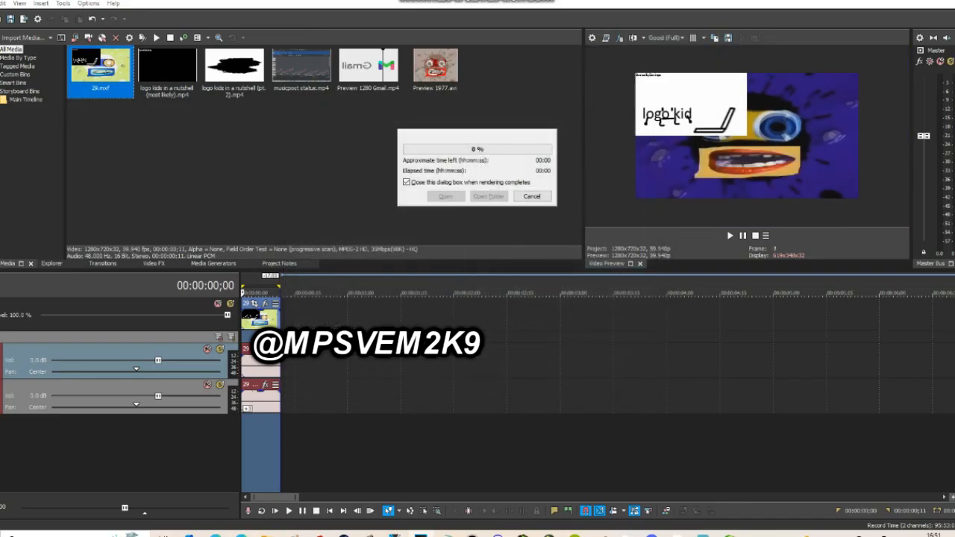
right_click(106, 74)
click(130, 282)
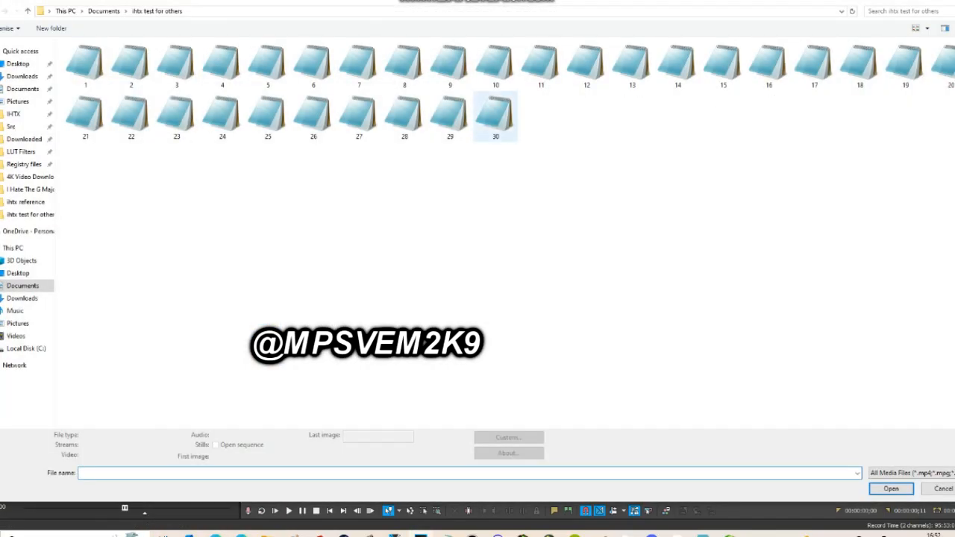
double_click(496, 116)
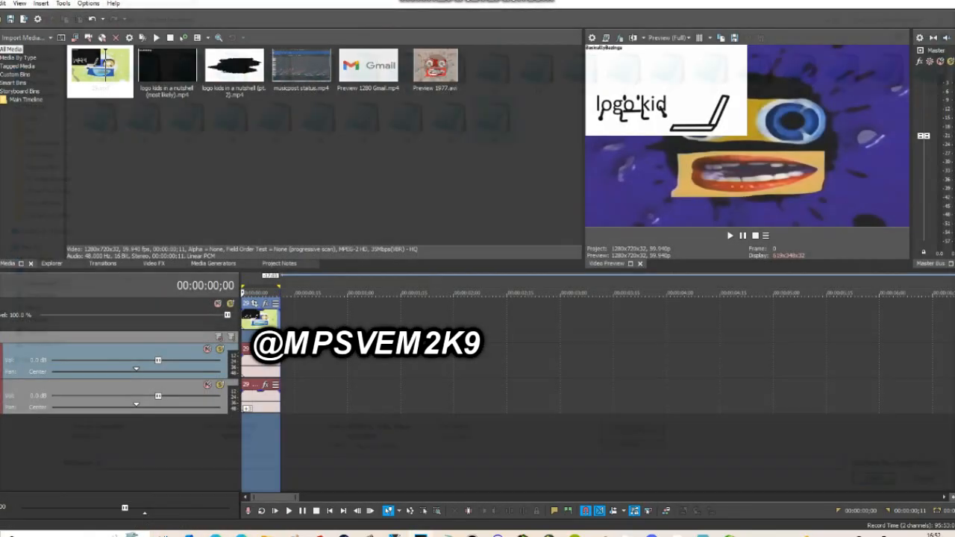
Render the selected range as 31.mxf and replace 30.mxf in the project media with it.
click(2, 4)
click(45, 83)
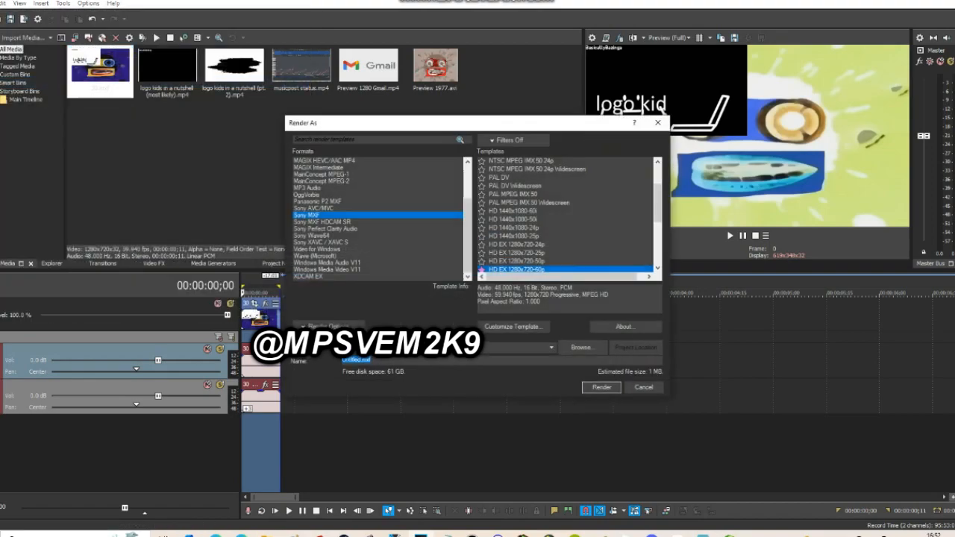
key(Return)
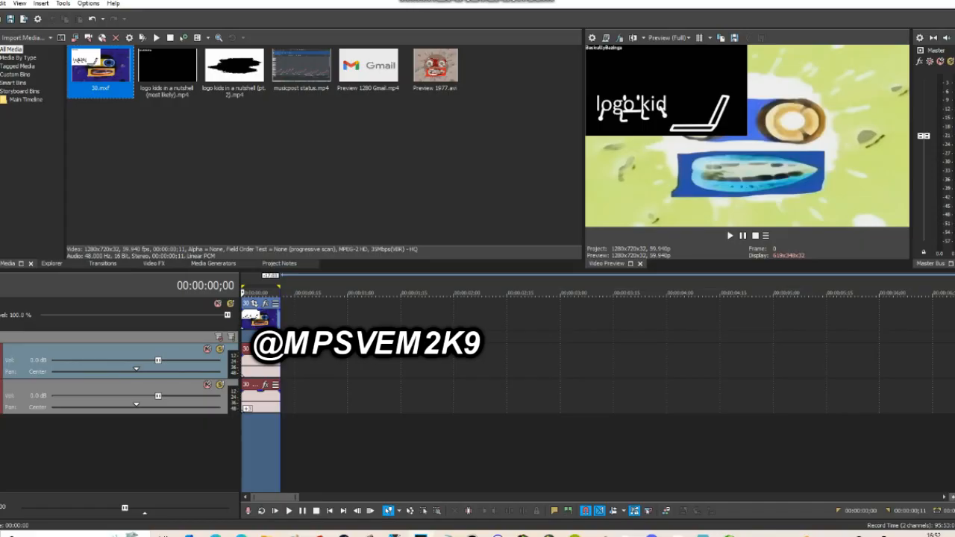
right_click(107, 75)
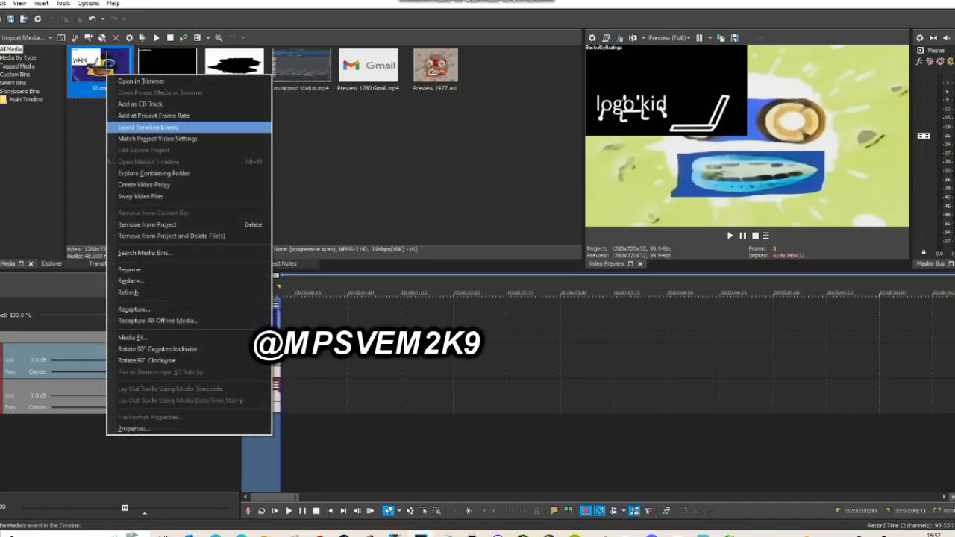
click(130, 282)
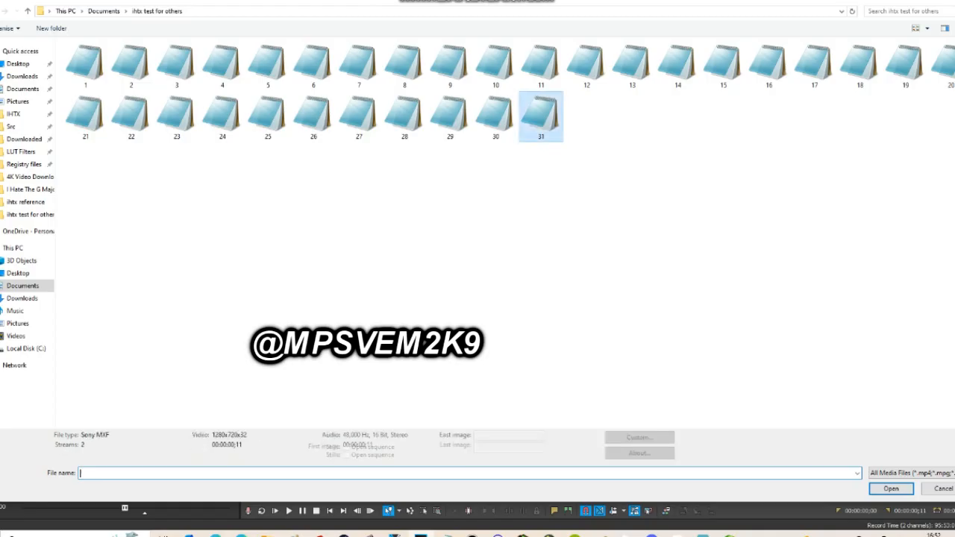
double_click(541, 117)
Render the selected range as 32.mxf and replace 31.mxf in the project media with it.
click(1, 4)
click(43, 83)
click(602, 387)
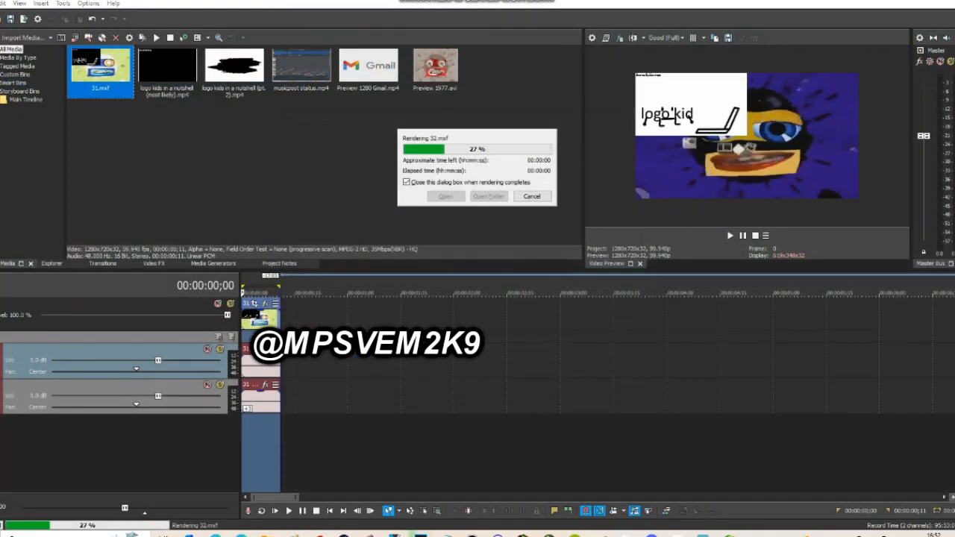
right_click(110, 81)
click(132, 288)
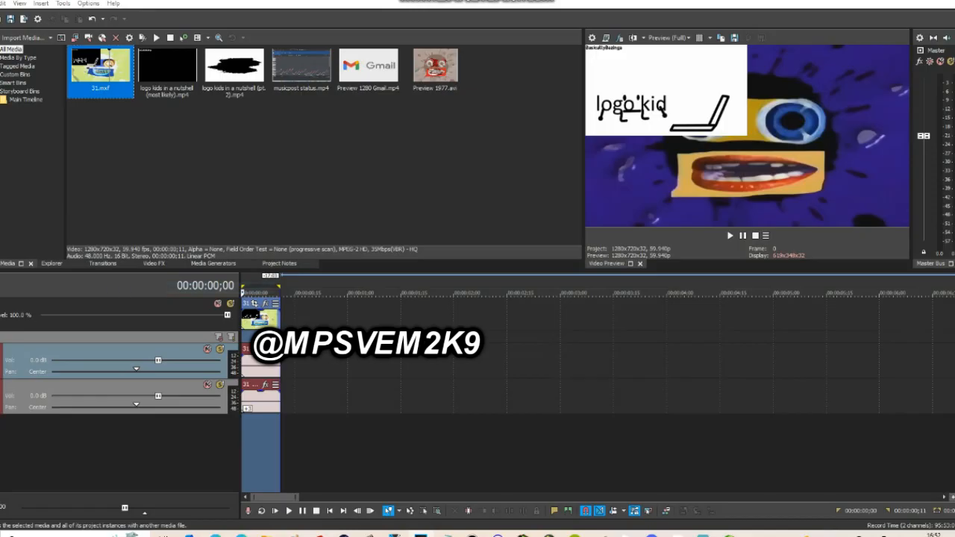
double_click(587, 117)
Render the selected range as 33.mxf and replace 32.mxf in the project media with it.
click(0, 3)
click(43, 83)
click(601, 388)
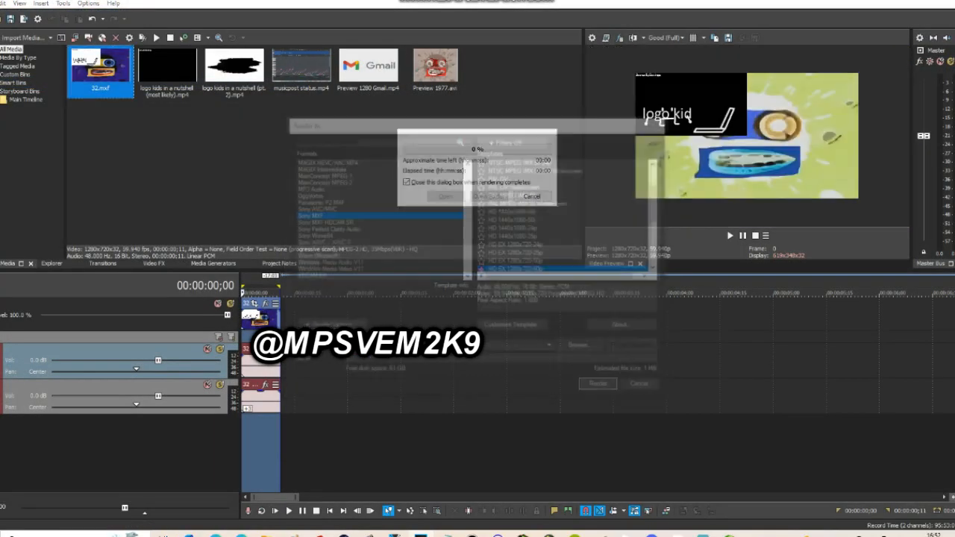
right_click(101, 60)
click(131, 267)
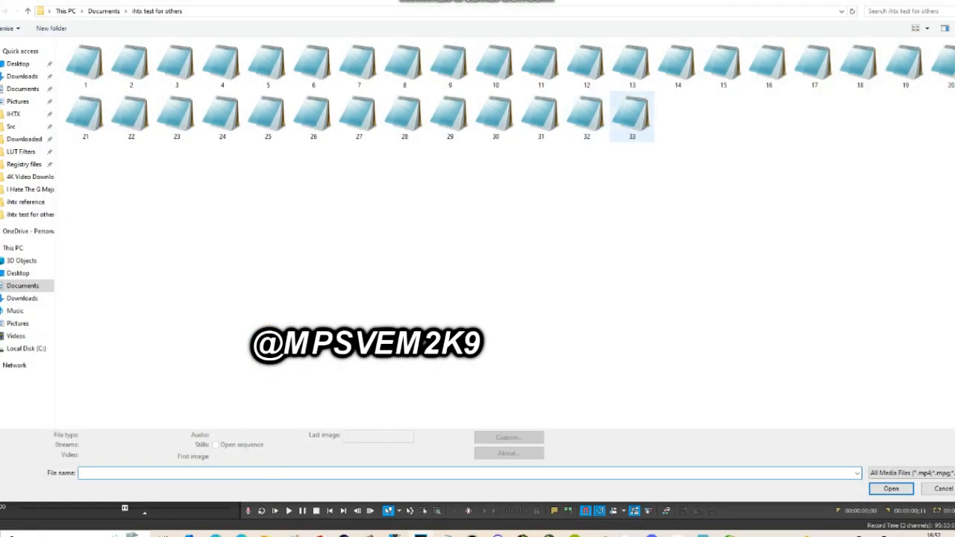
double_click(632, 117)
Render the selected range as 34.mxf and replace 33.mxf in the project media with it.
click(1, 4)
click(3, 83)
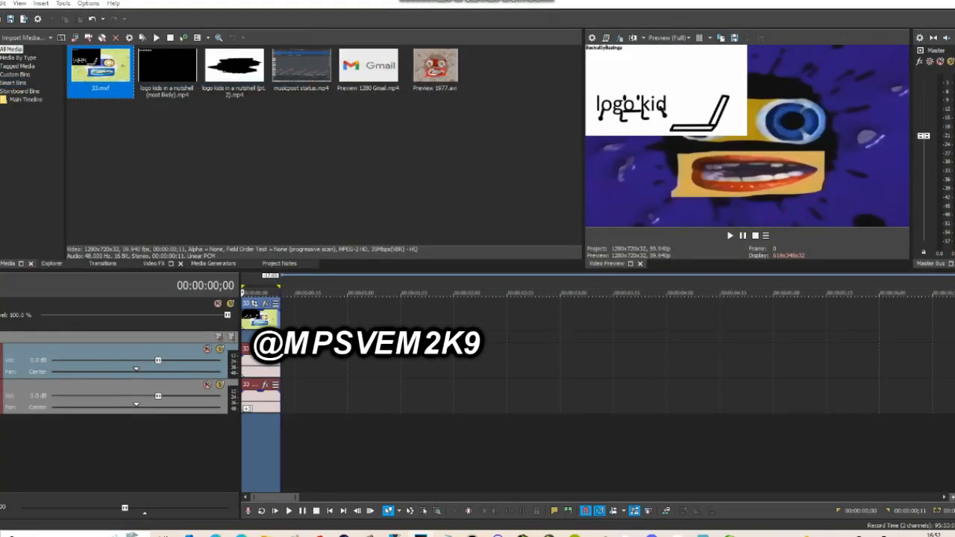
click(601, 387)
right_click(92, 76)
click(132, 273)
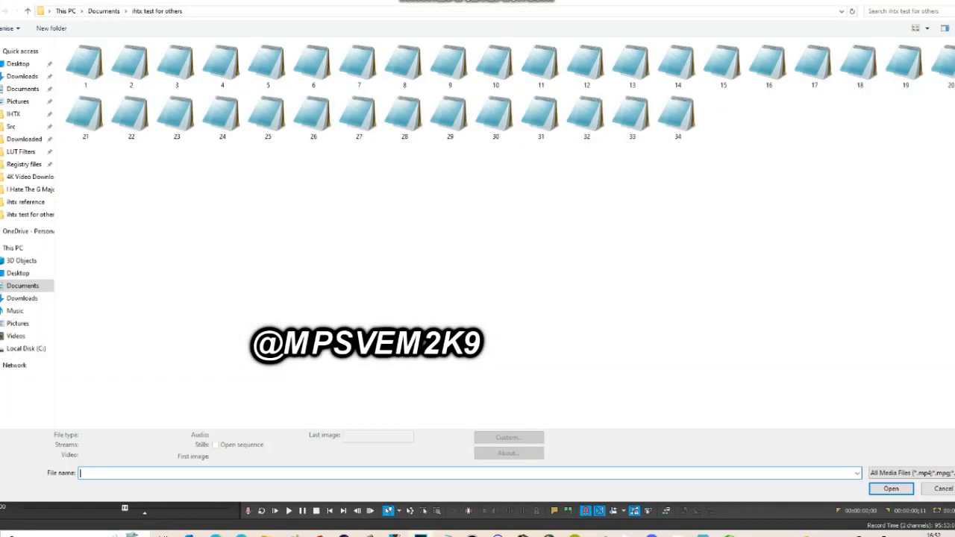
double_click(678, 117)
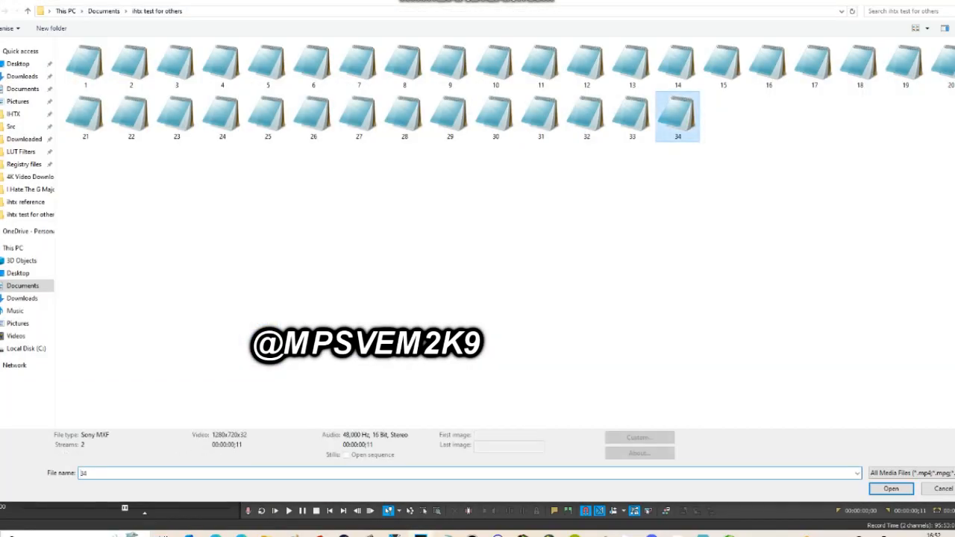
Render the selected range as 35.mxf and replace 34.mxf in the project media with it.
click(1, 4)
click(3, 83)
click(602, 388)
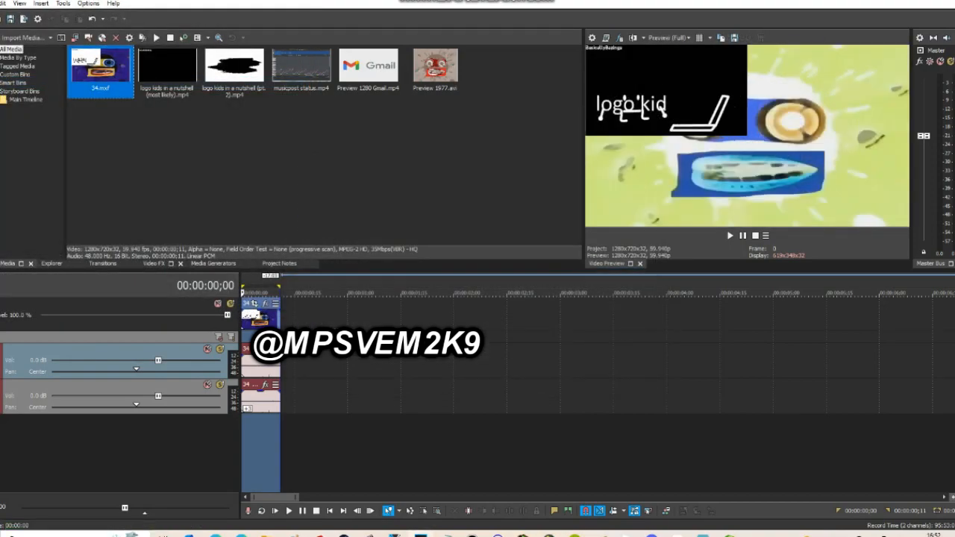
right_click(109, 87)
click(134, 294)
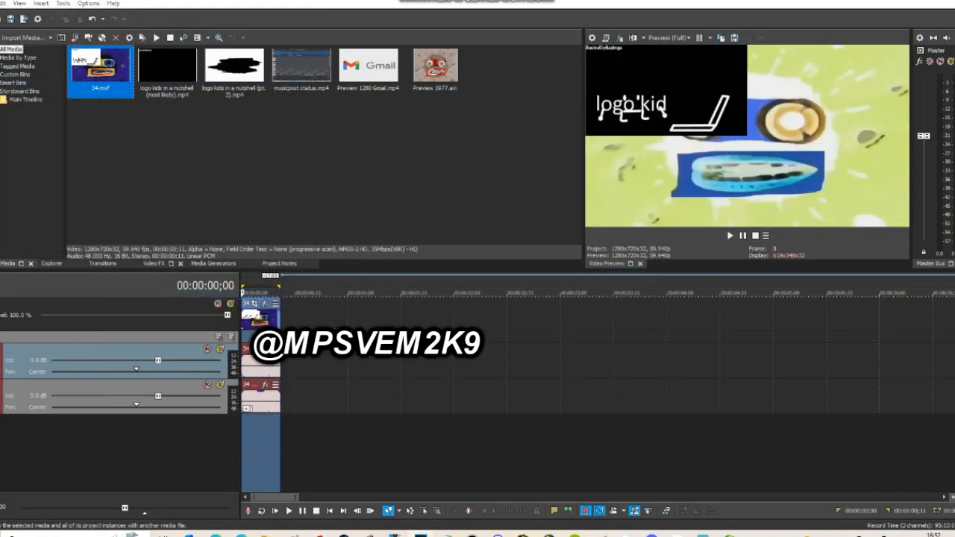
double_click(722, 118)
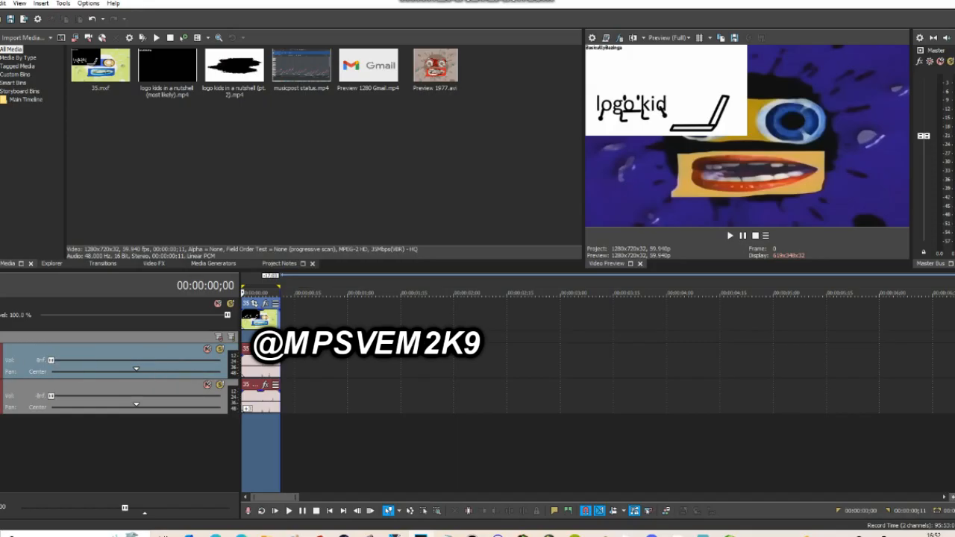
Add Preview 1280 Gmail.mp4 on new tracks above the 35.mxf clip, starting at the beginning of the timeline.
click(314, 68)
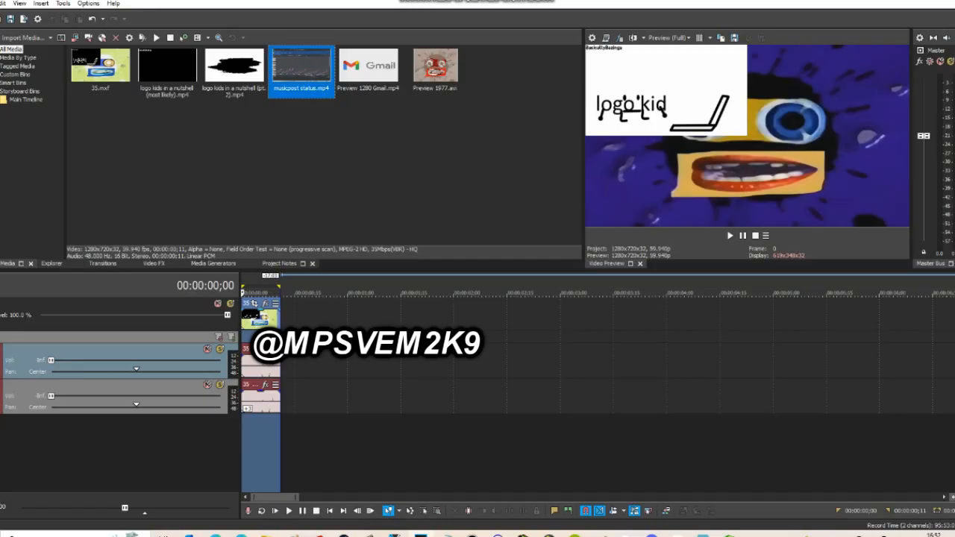
click(369, 68)
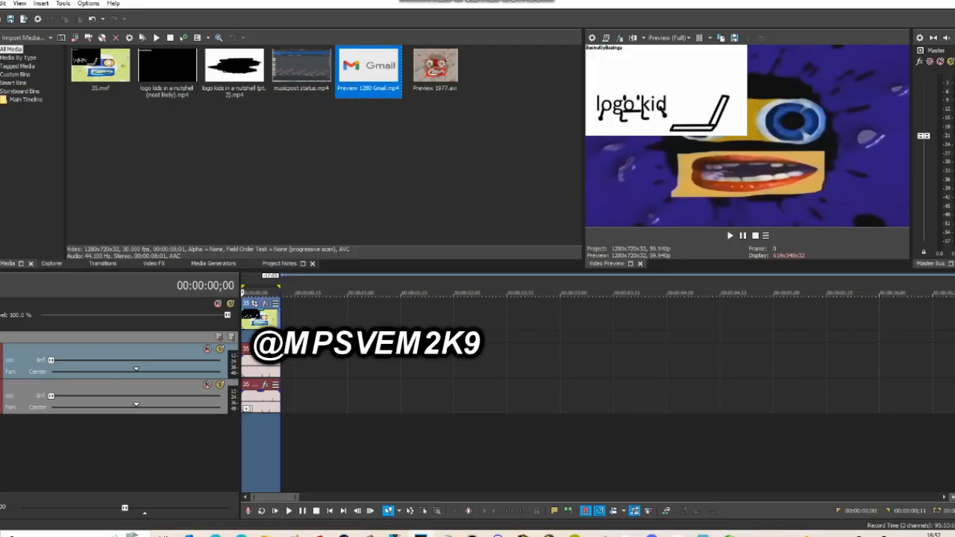
click(369, 88)
click(388, 149)
drag(369, 69, 310, 319)
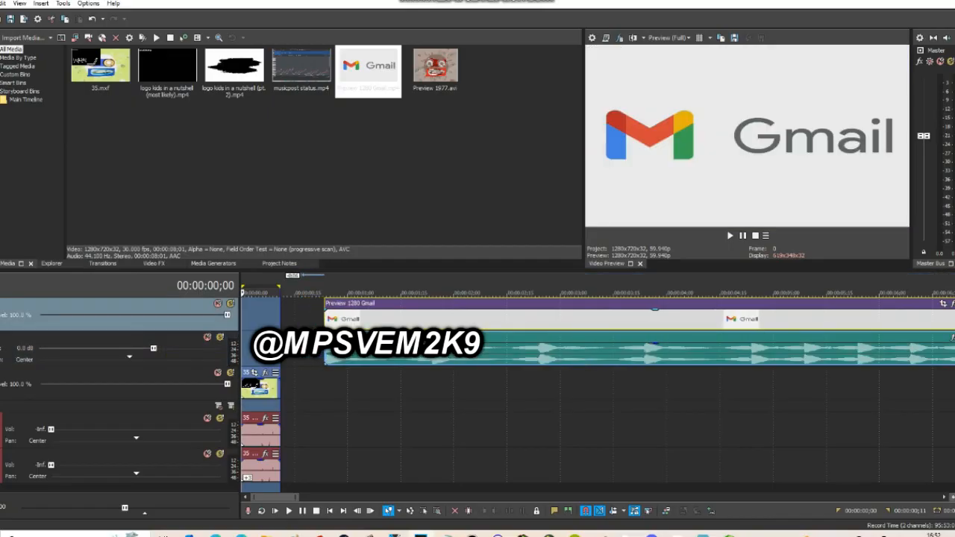
drag(355, 319, 270, 319)
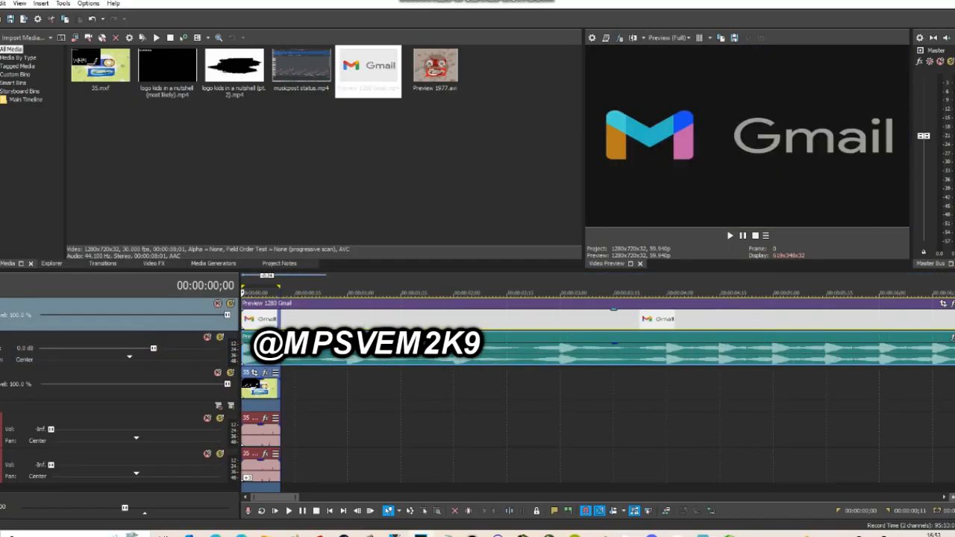
Trim the Gmail clip's end to 00:00:00;11 and enlarge its pan/crop frame so the video fills only the upper-right quarter.
right_click(282, 319)
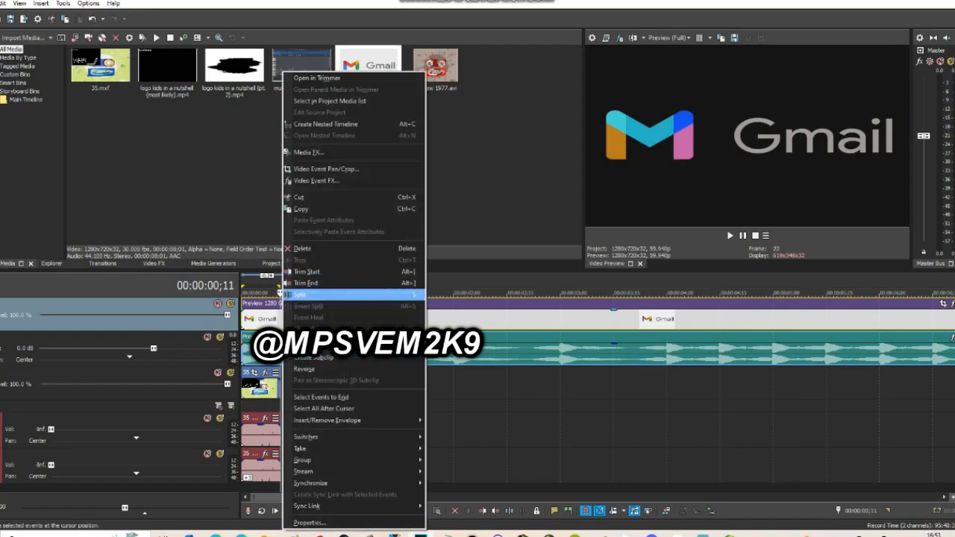
click(306, 284)
click(254, 304)
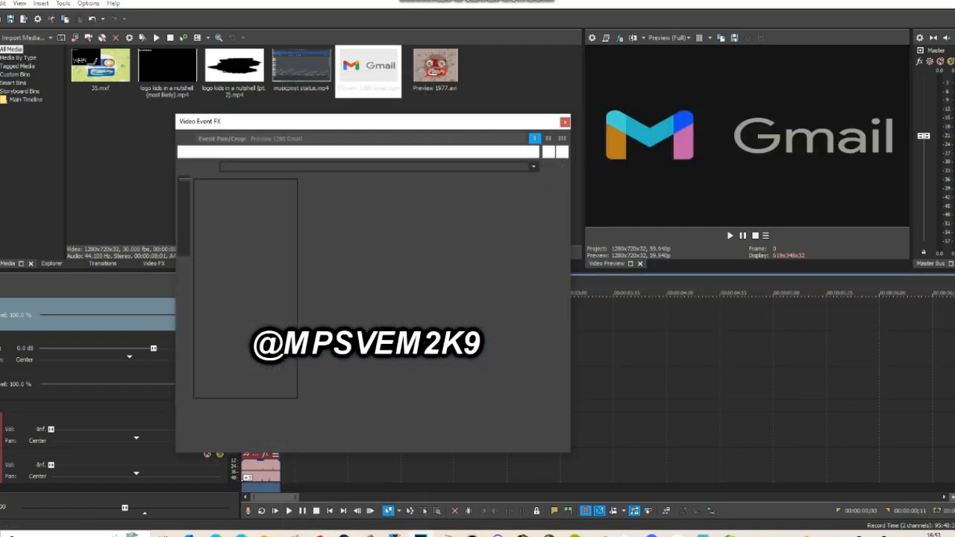
scroll(433, 289, down, 3)
drag(358, 122, 456, 72)
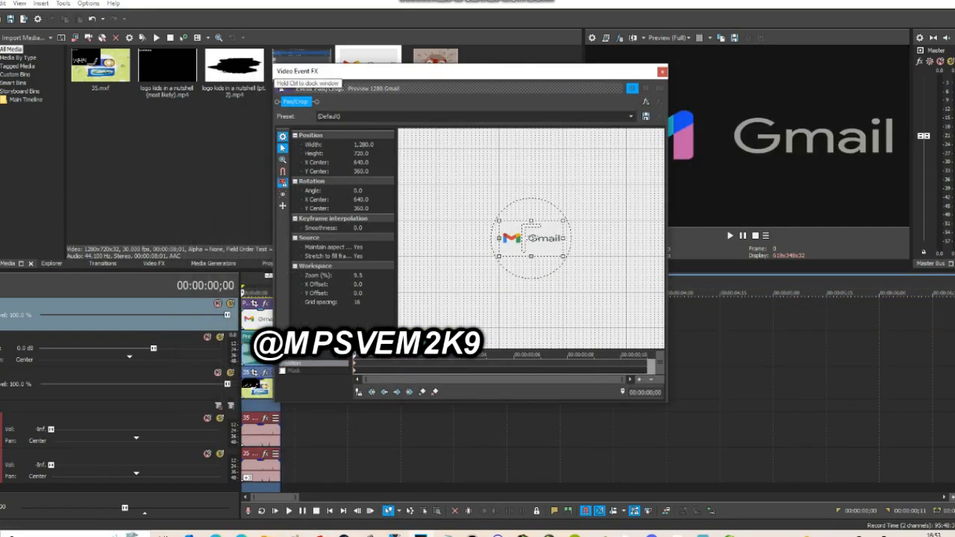
drag(499, 256, 435, 293)
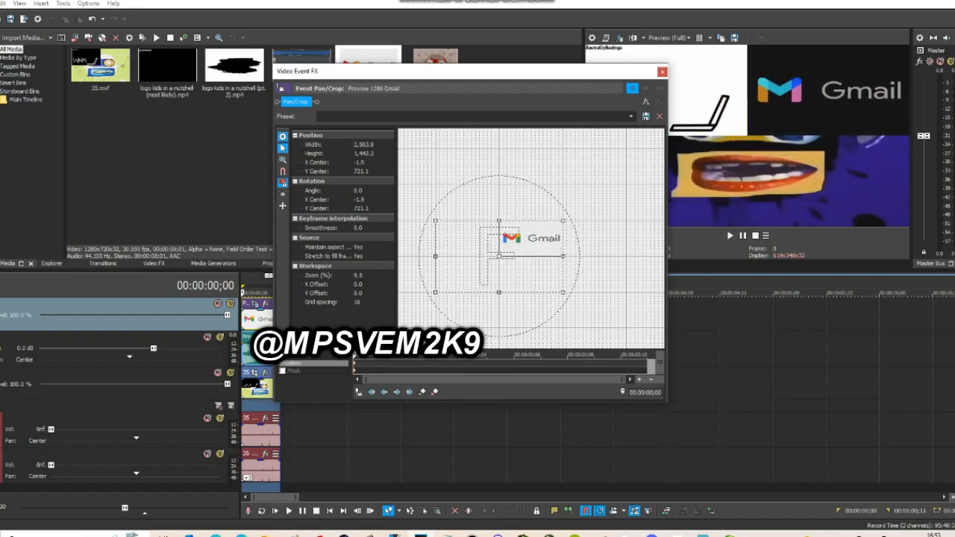
click(662, 72)
click(418, 149)
click(368, 71)
Set the Gmail audio event's time stretch/pitch shift method to Classic with a pitch change of 3.
click(257, 354)
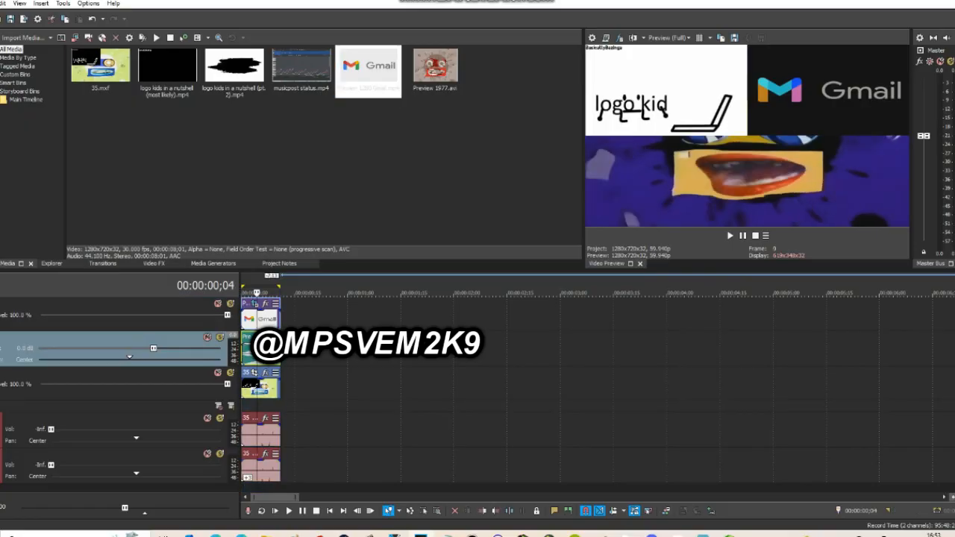
right_click(264, 354)
click(295, 523)
click(493, 206)
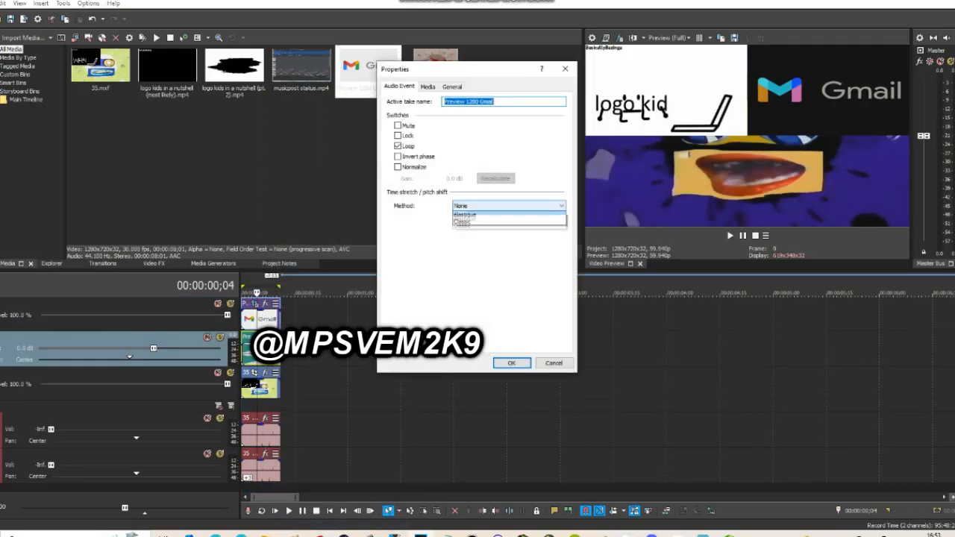
click(477, 220)
click(493, 221)
click(485, 229)
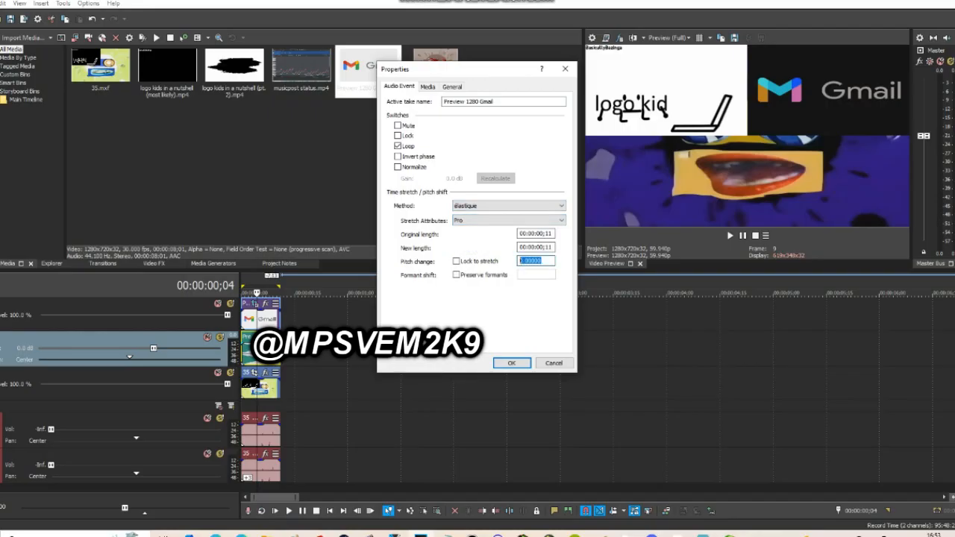
click(509, 206)
click(478, 227)
click(545, 262)
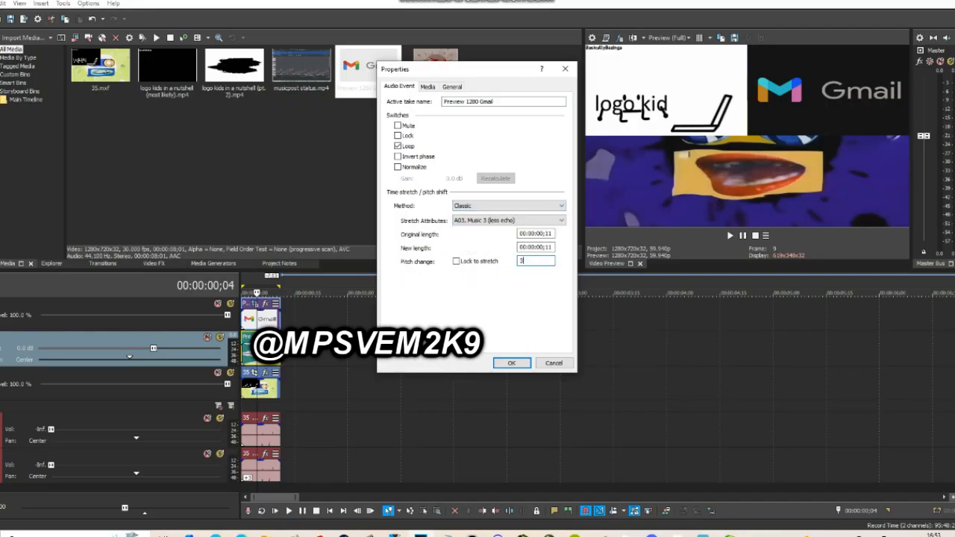
key(Return)
Duplicate the Gmail audio track and set the upper copy's pitch change to 0.
right_click(331, 334)
click(366, 263)
right_click(277, 352)
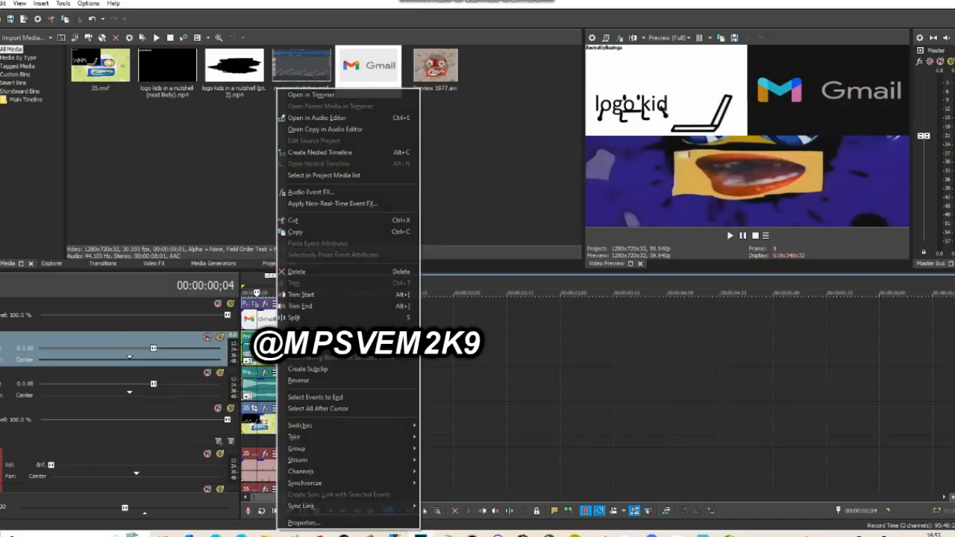
click(302, 523)
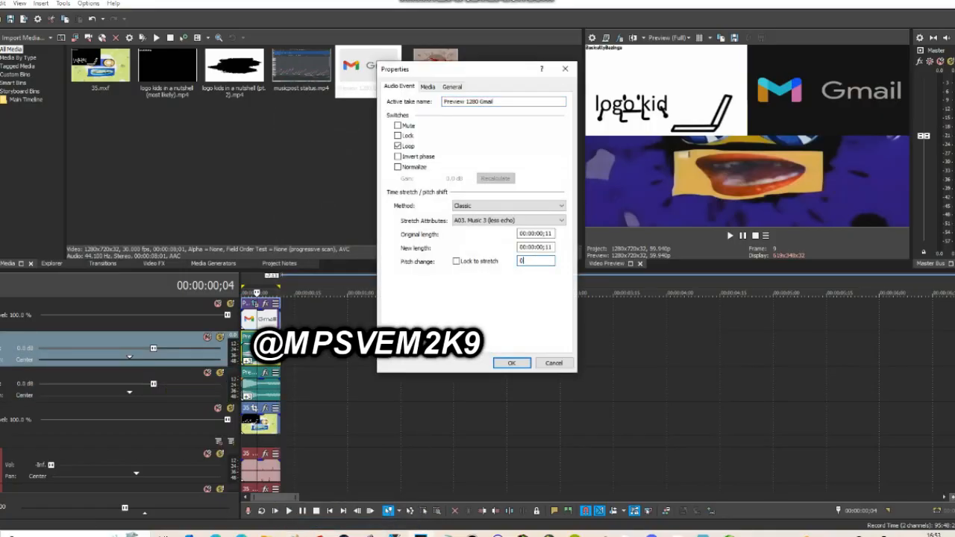
text(0)
key(Return)
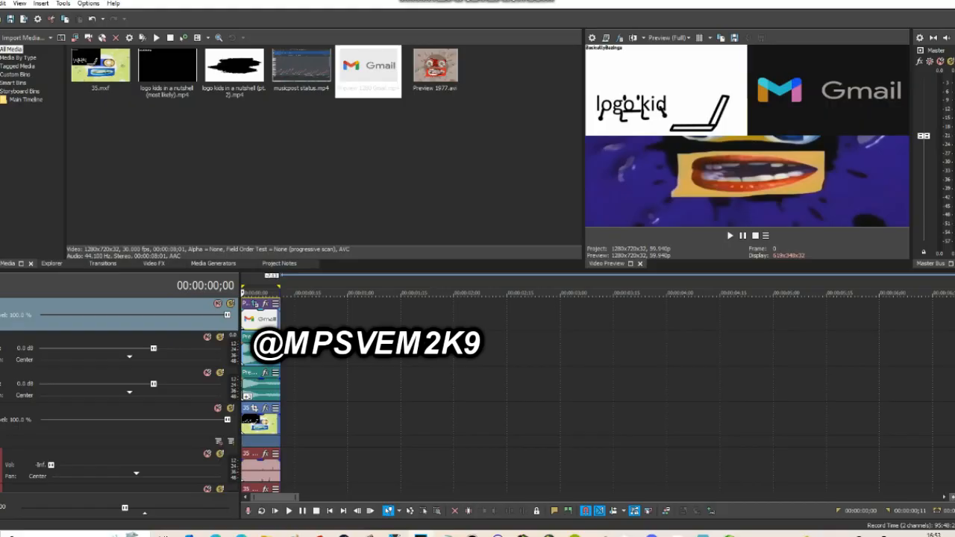
Render the selected range as 36.mxf and delete the Gmail video and audio tracks.
click(2, 4)
click(75, 94)
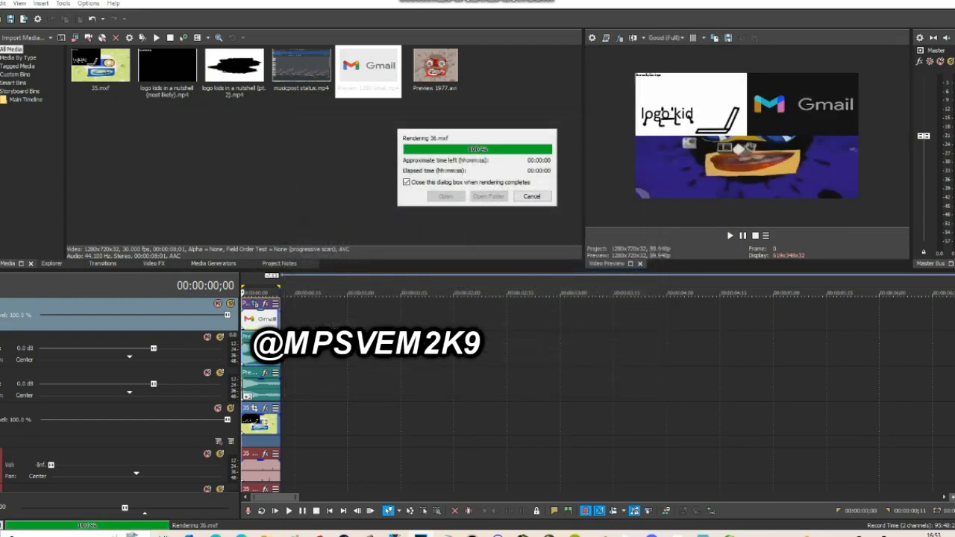
key(Delete)
key(Delete)
key(Delete)
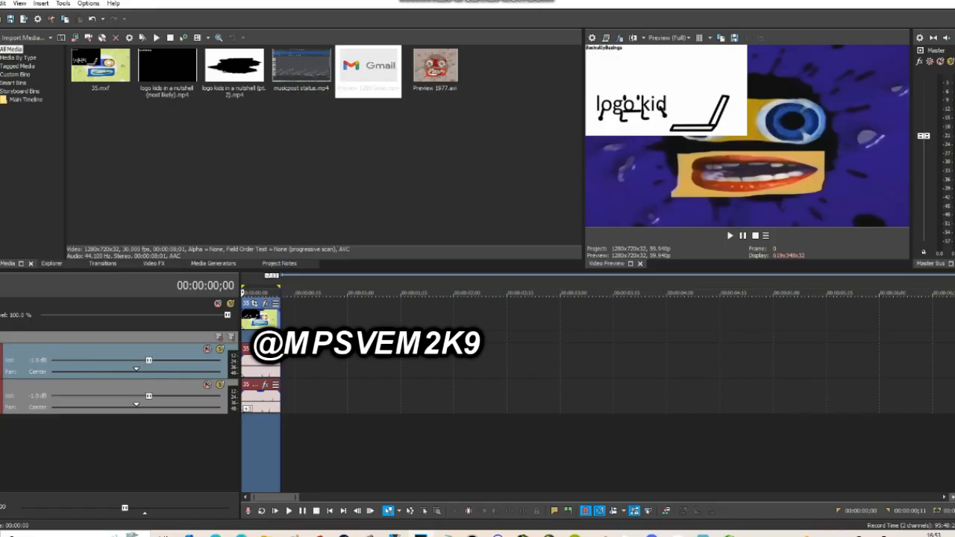
Replace 35.mxf in the project media with 36.mxf.
right_click(88, 63)
click(116, 270)
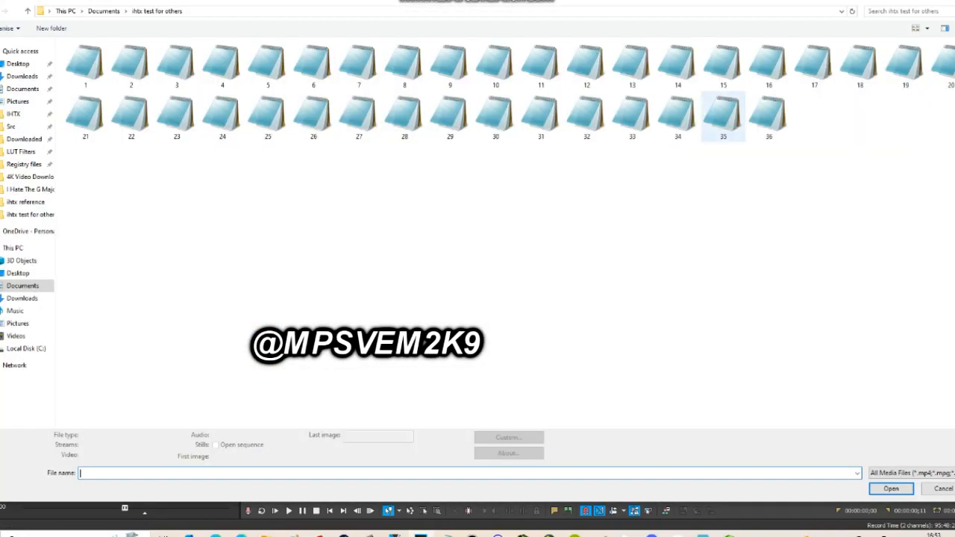
double_click(770, 112)
Render the selected range as 37.mxf and replace 36.mxf in the project media with it.
click(1, 4)
click(3, 83)
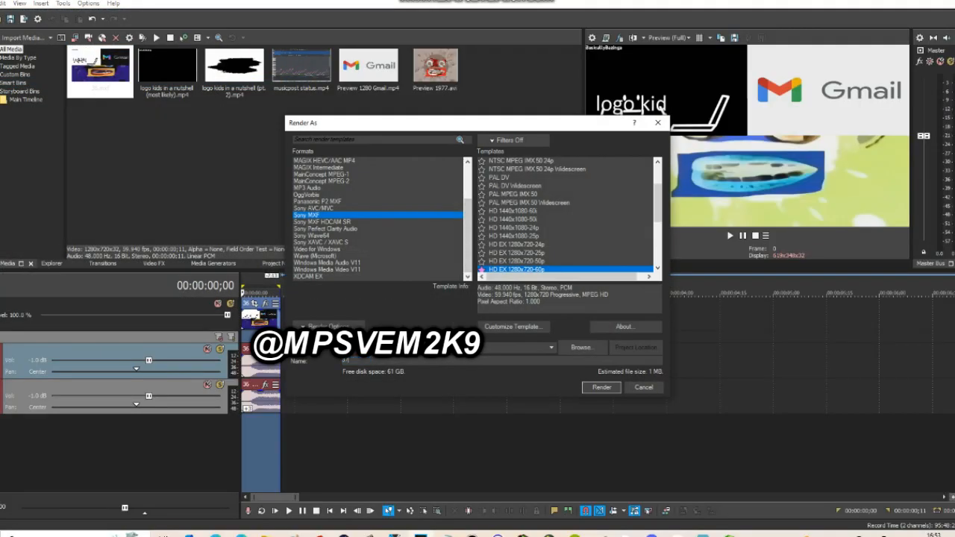
click(601, 388)
right_click(104, 81)
click(127, 288)
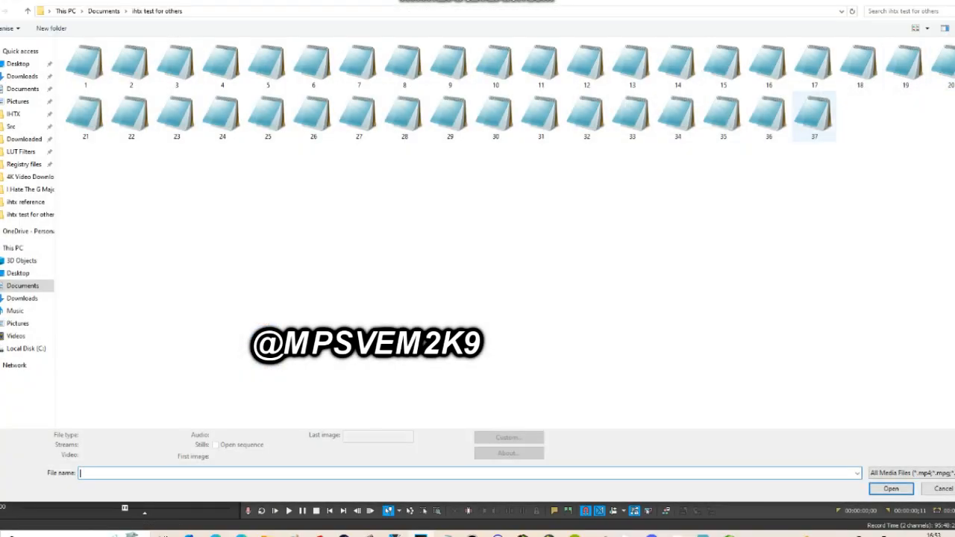
double_click(814, 113)
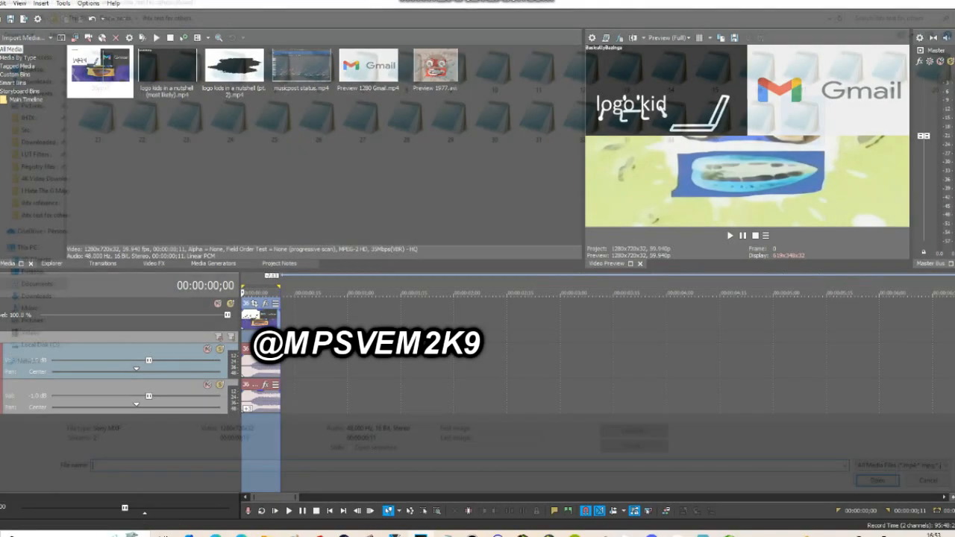
Render the selected range as 38.mxf and replace 37.mxf in the project media with it.
click(4, 3)
click(3, 83)
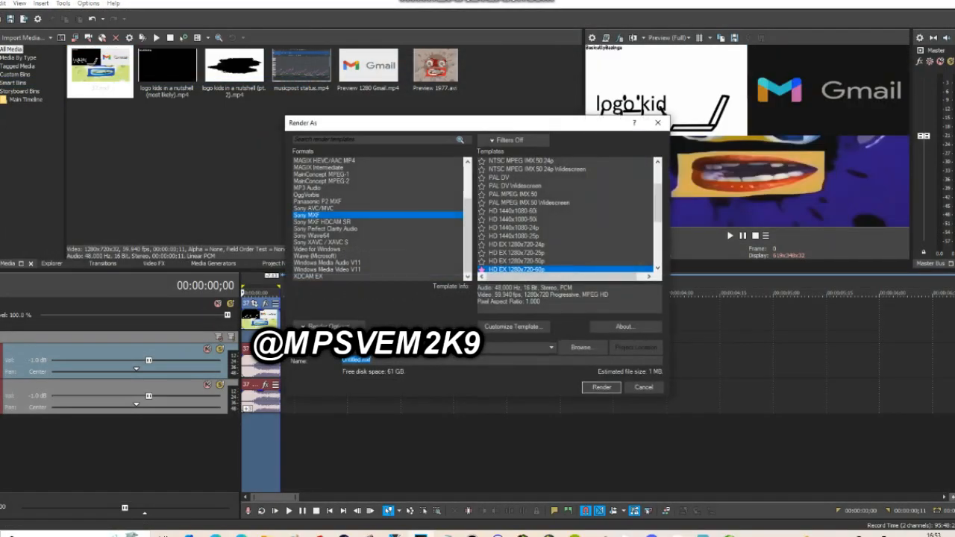
click(601, 388)
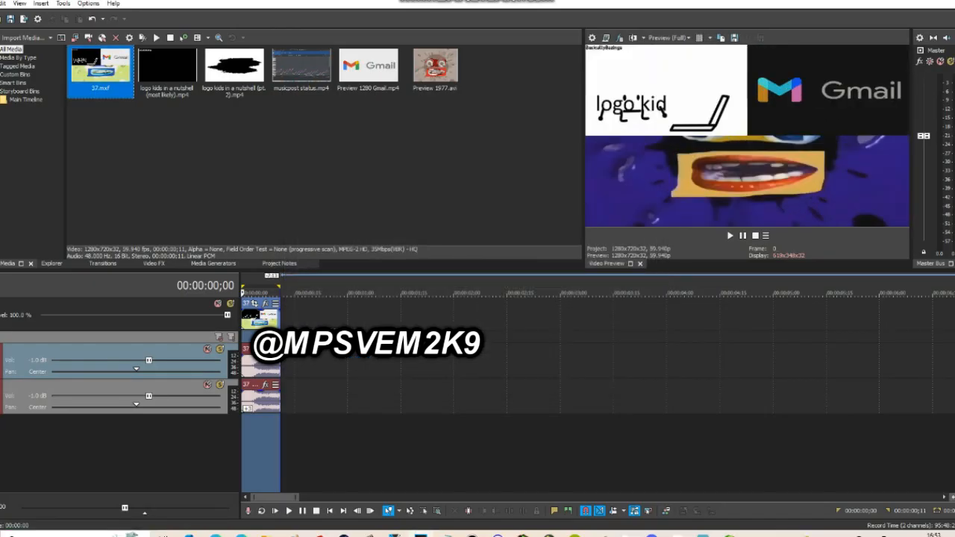
right_click(119, 77)
click(140, 282)
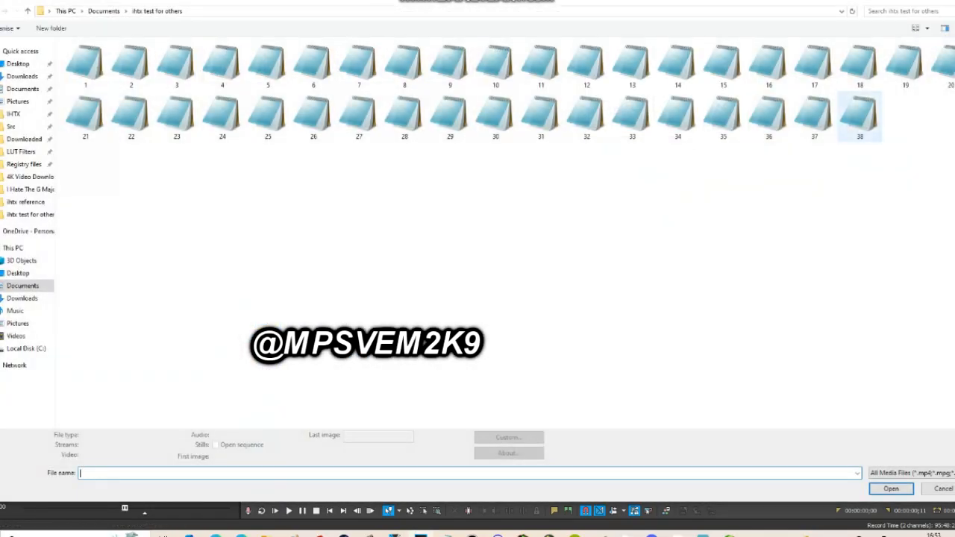
double_click(860, 116)
Render the selected range as 39.mxf and replace 38.mxf in the project media with it.
click(3, 3)
click(4, 83)
click(601, 385)
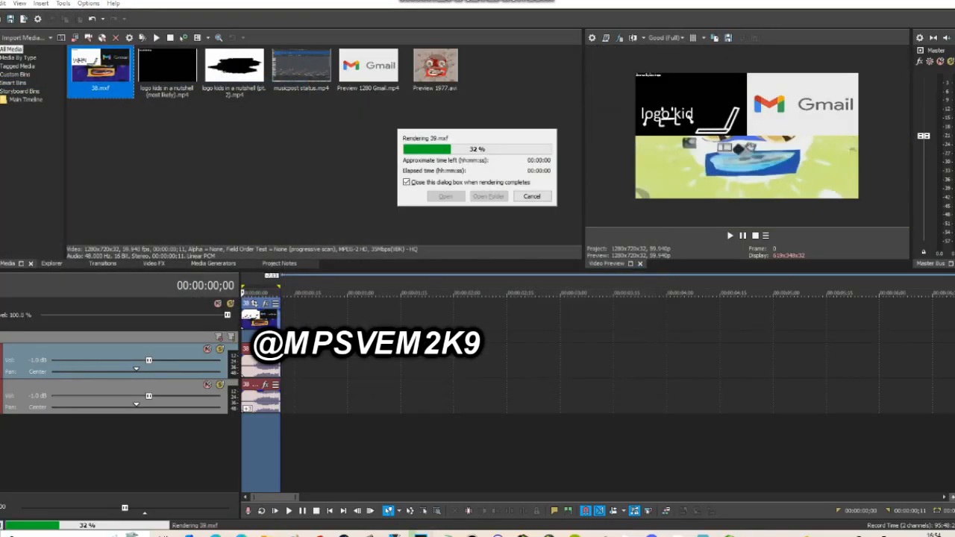
right_click(109, 84)
click(133, 291)
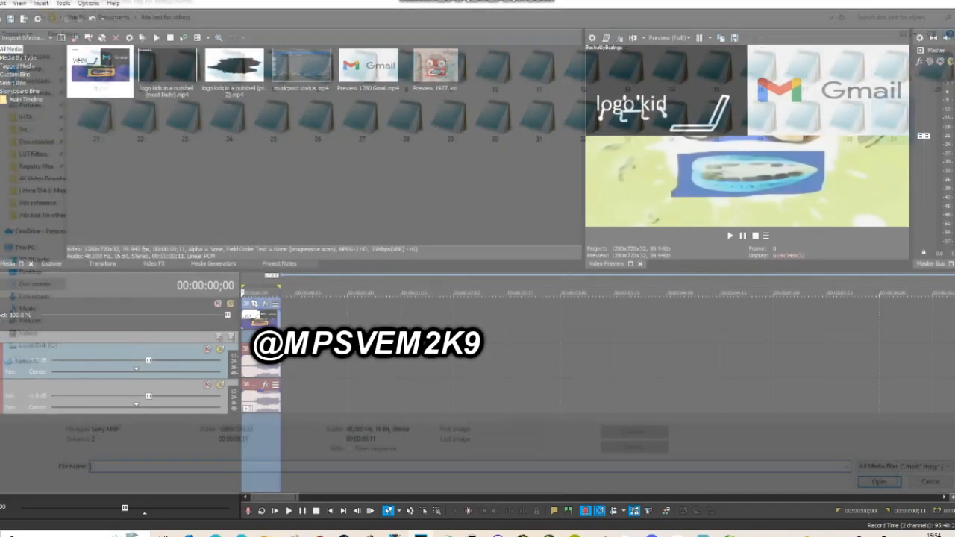
double_click(892, 121)
Render the selected range as 40.mxf and replace 39.mxf in the project media with it.
click(2, 3)
click(5, 83)
click(601, 387)
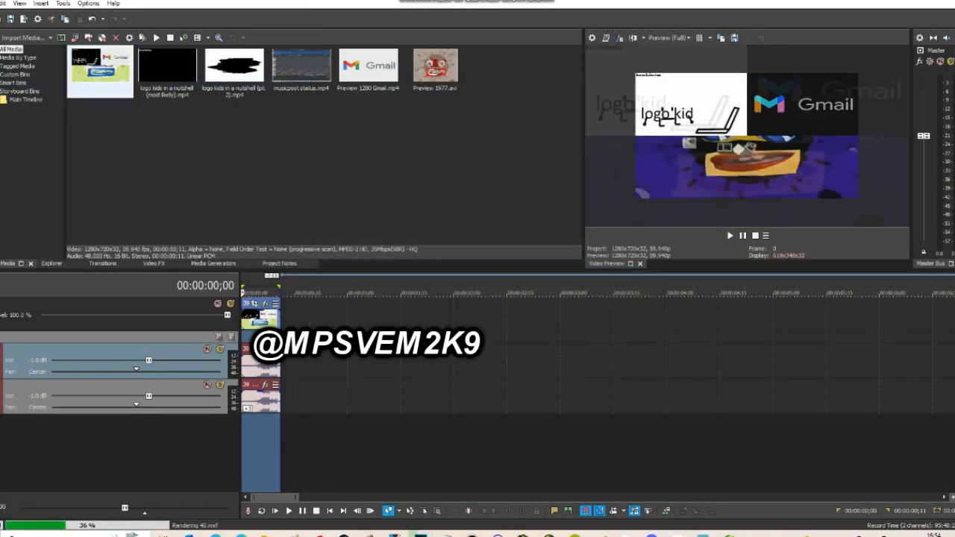
right_click(109, 71)
click(133, 275)
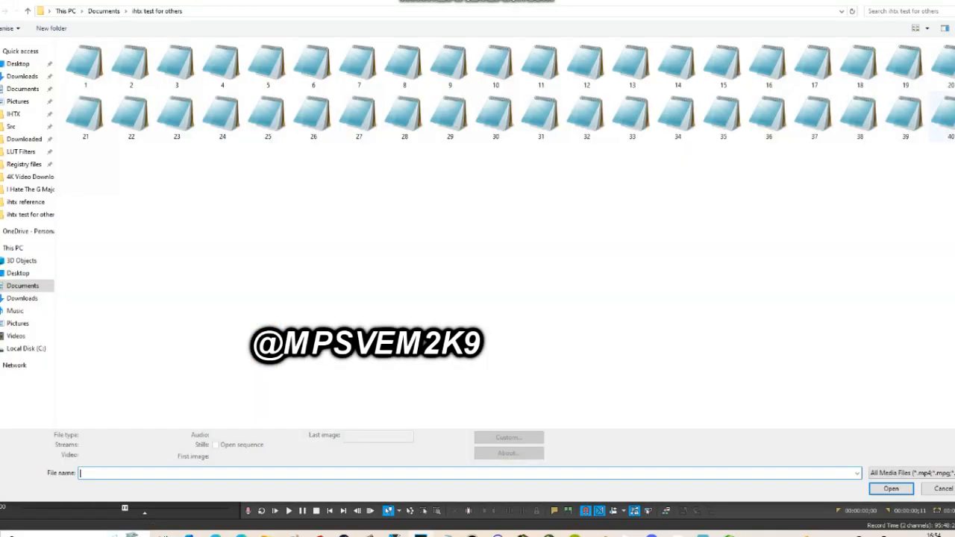
double_click(945, 120)
Render the selected range as 41.mxf and replace 40.mxf in the project media with it.
click(2, 3)
click(5, 83)
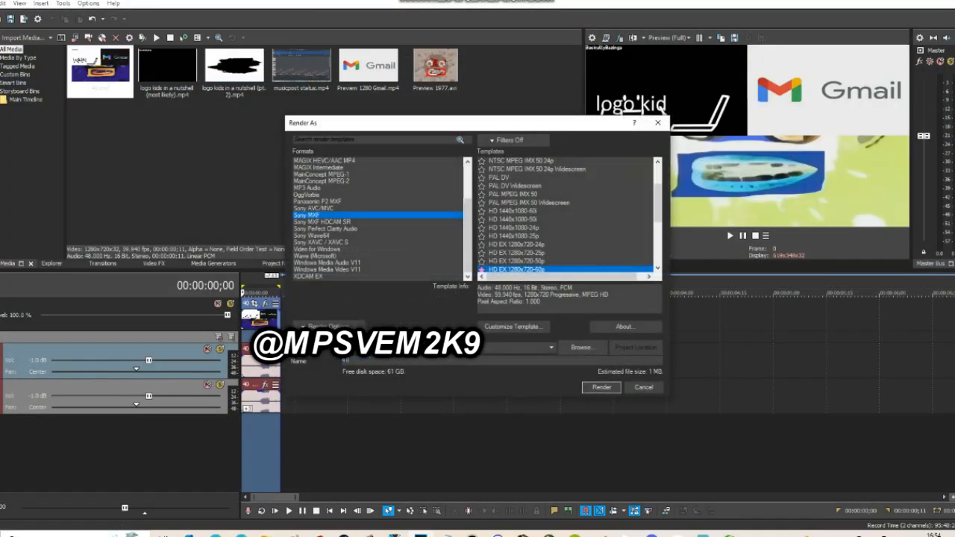
key(Return)
right_click(110, 71)
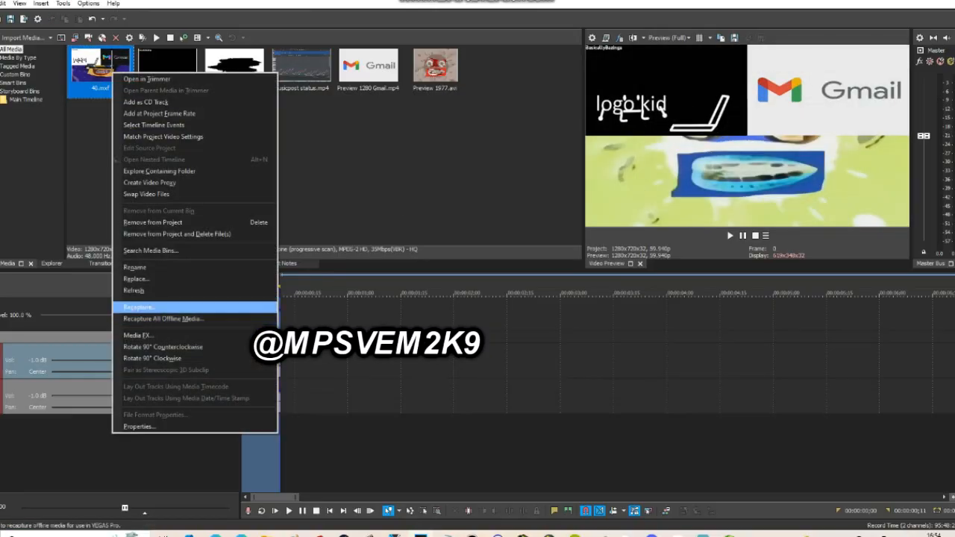
click(172, 282)
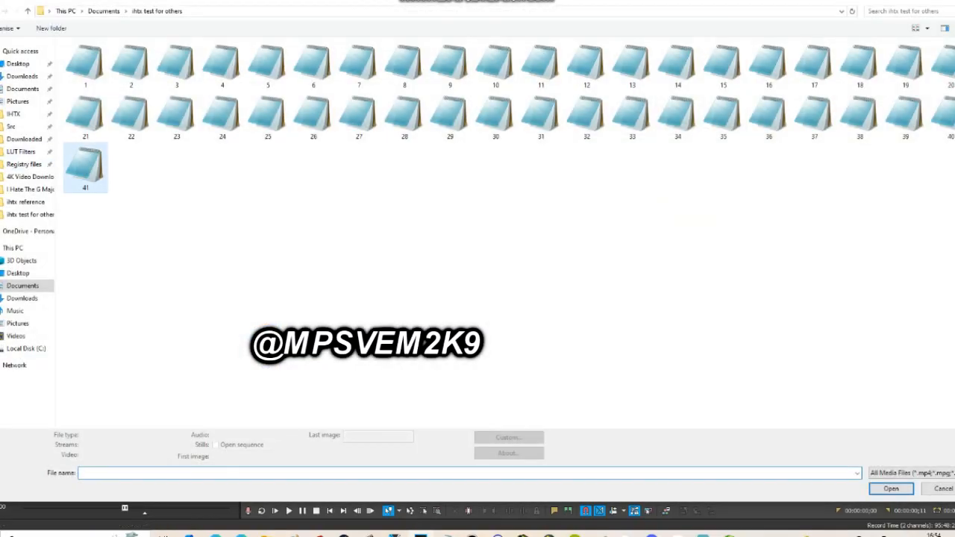
double_click(85, 168)
Render the selected range as 42.mxf and replace 41.mxf in the project media with it.
click(1, 4)
click(45, 83)
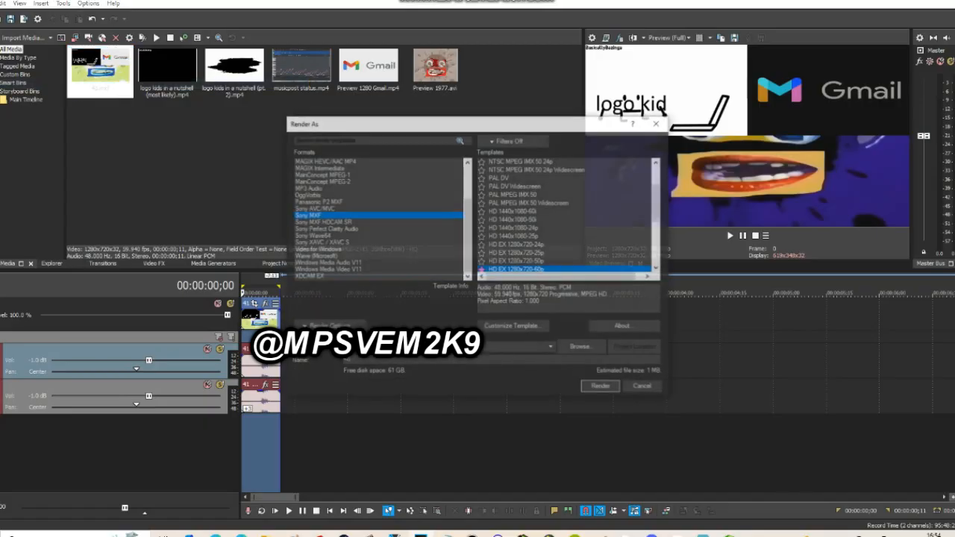
key(Return)
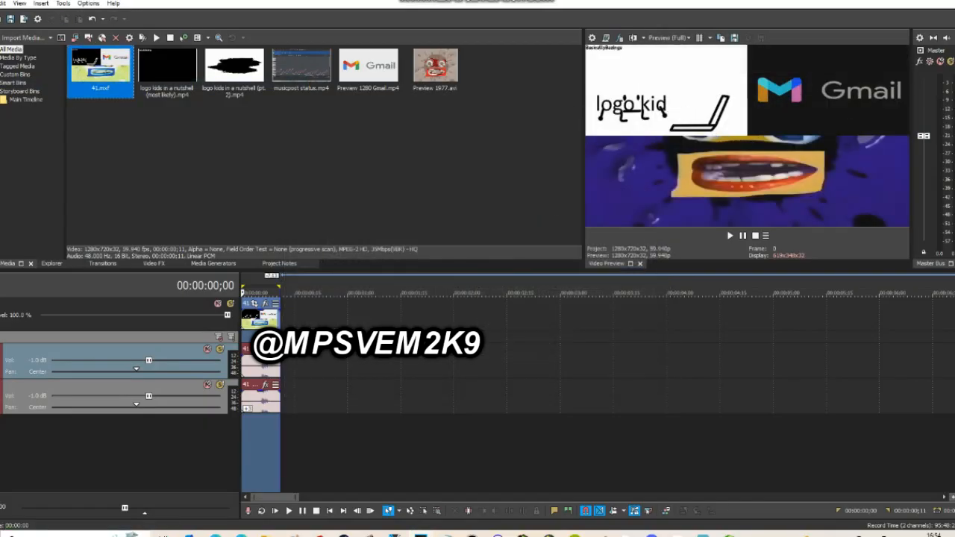
right_click(105, 78)
click(171, 286)
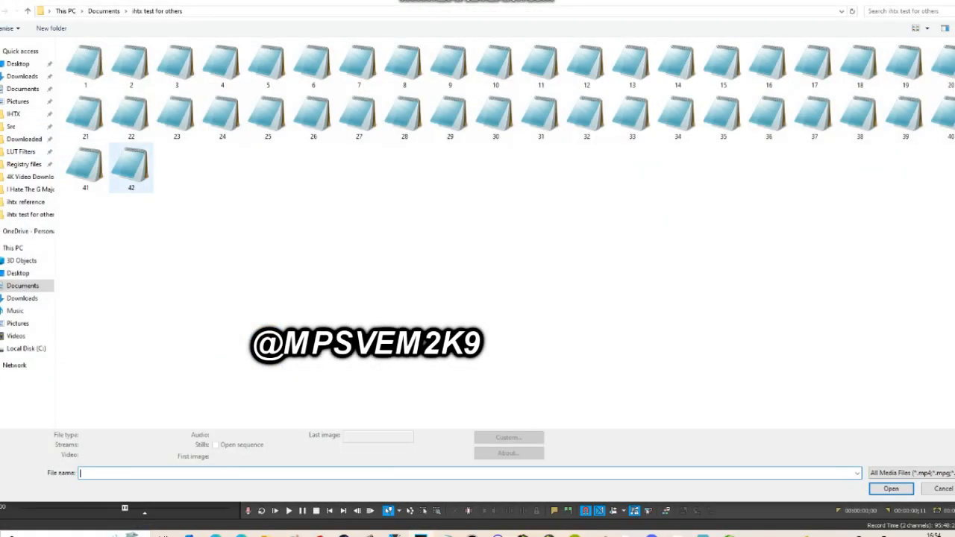
double_click(130, 168)
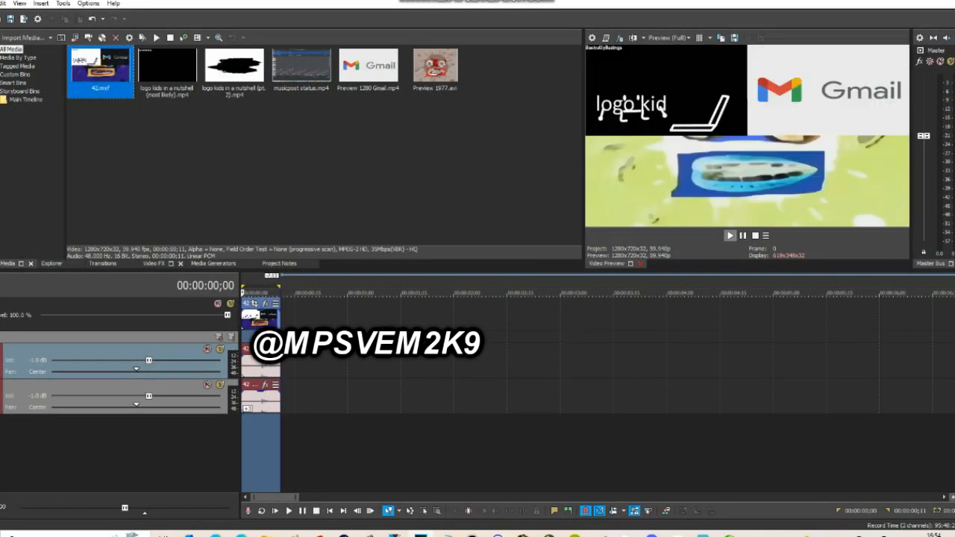
Preview the clip, render the selected range as 43.mxf and replace 42.mxf in the project media with it.
click(730, 235)
click(1, 4)
click(30, 83)
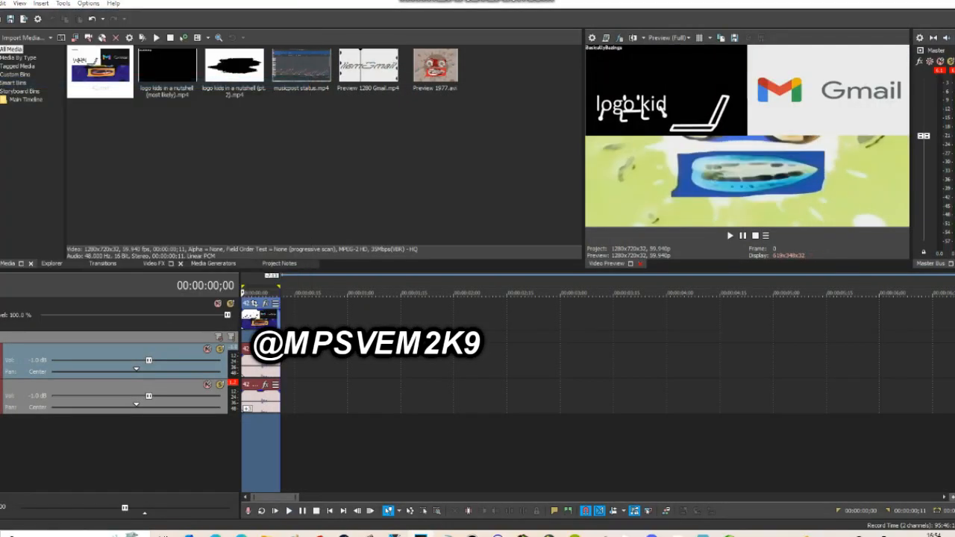
click(602, 387)
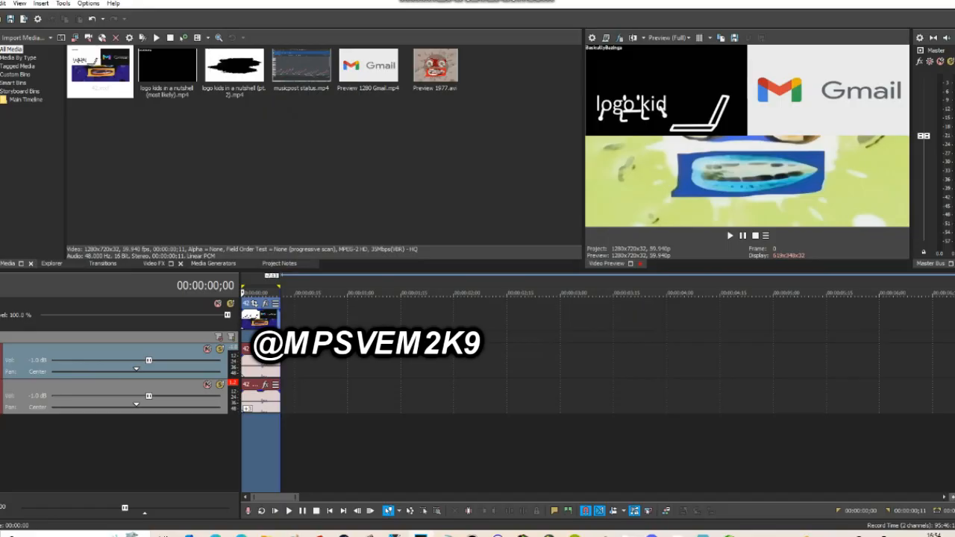
right_click(107, 73)
click(149, 282)
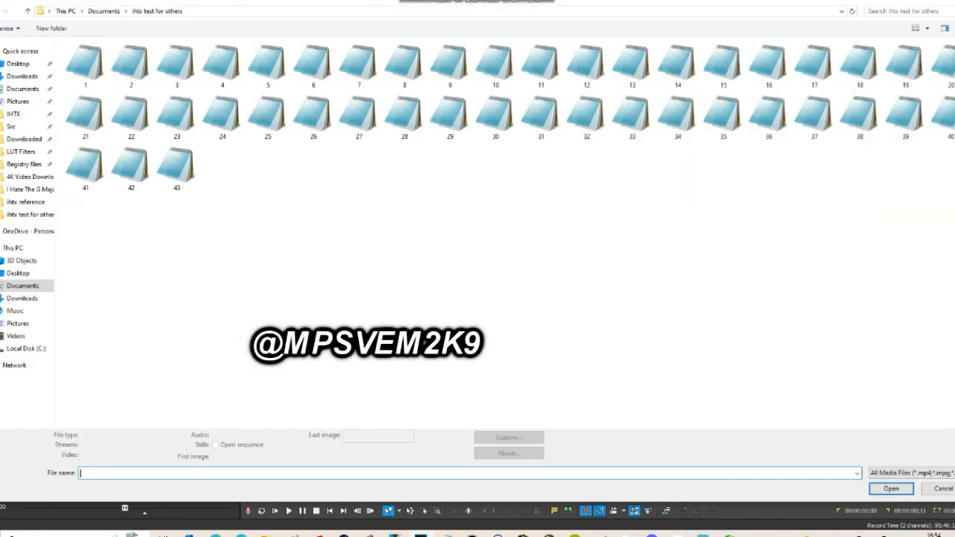
double_click(176, 168)
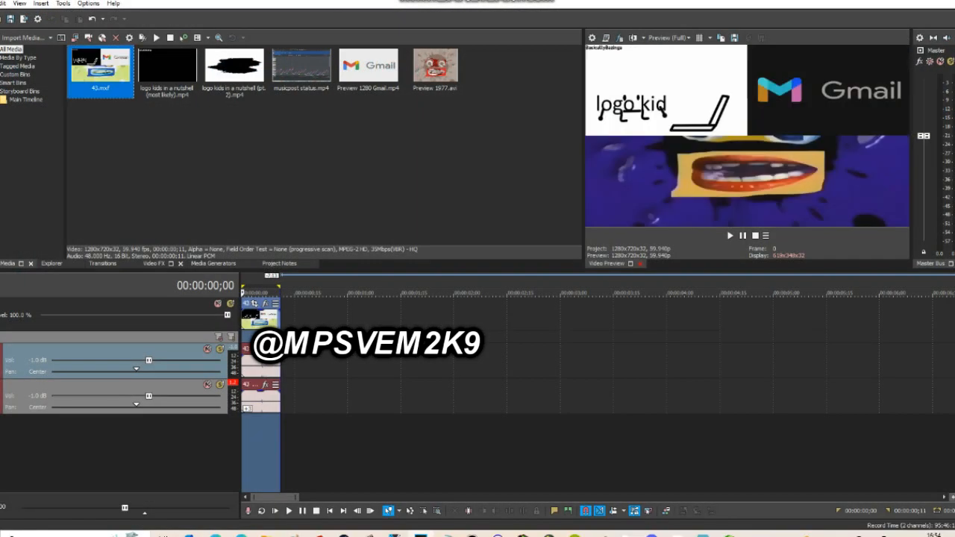
Render the selected range as 44.mxf and replace 43.mxf in the project media with it.
click(1, 4)
click(52, 83)
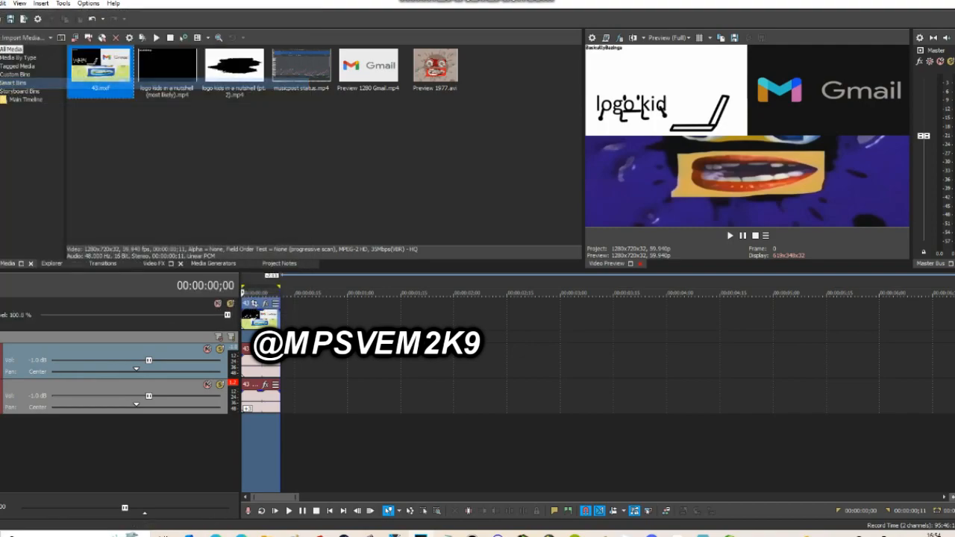
key(Return)
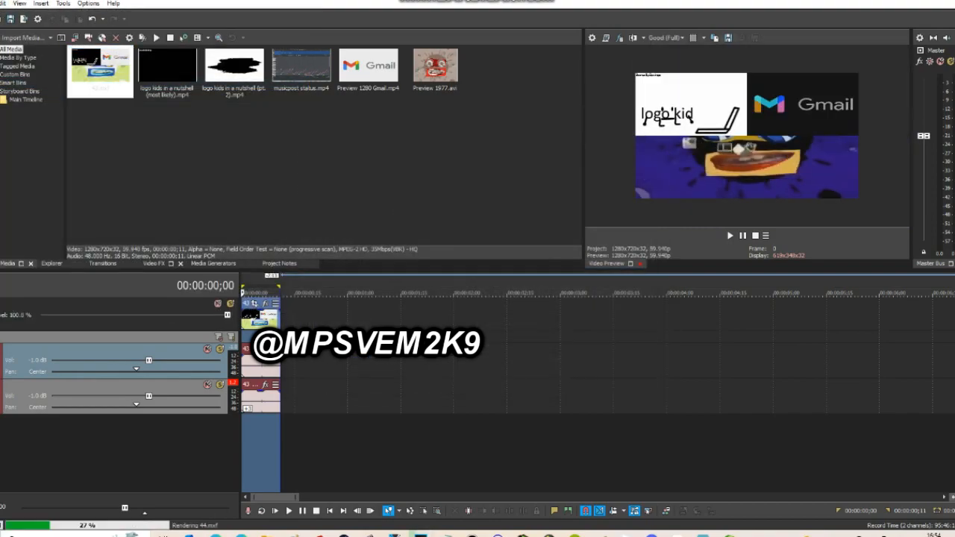
right_click(82, 78)
click(105, 297)
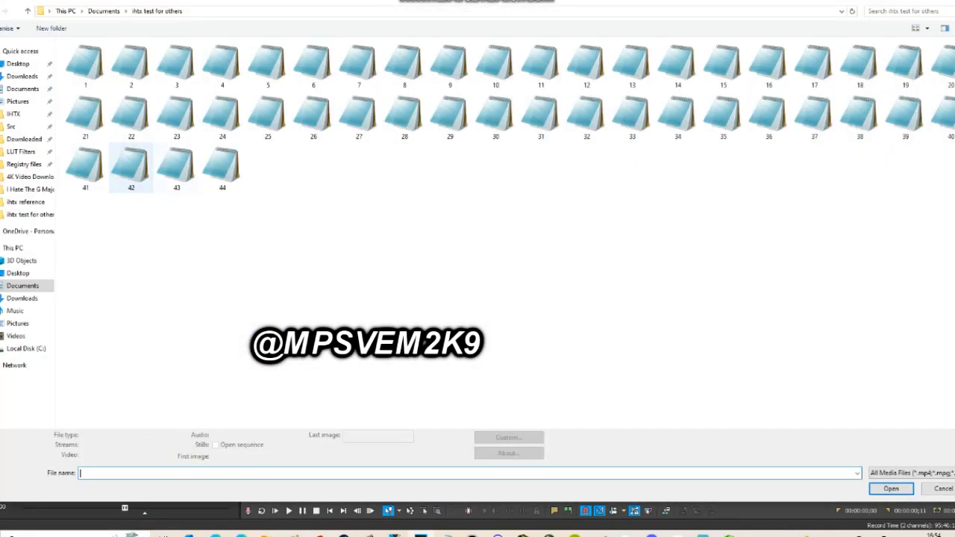
click(222, 168)
key(Return)
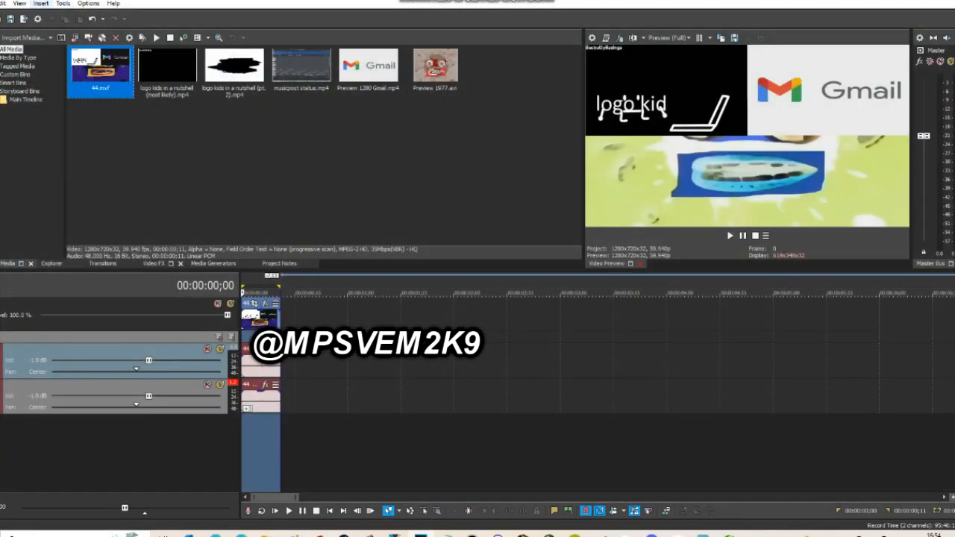
Render the selected range as 45.mxf and replace 44.mxf in the project media with it.
click(2, 3)
click(30, 83)
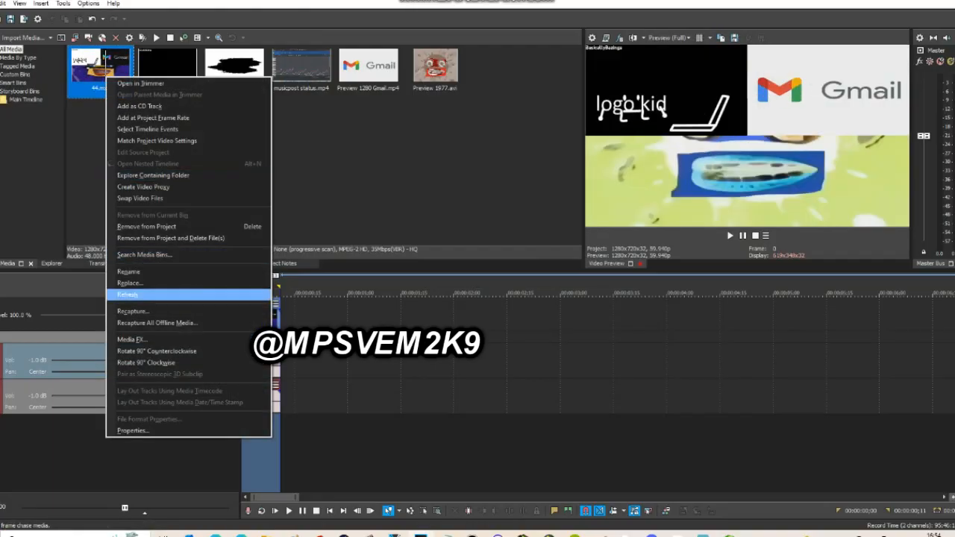
click(129, 283)
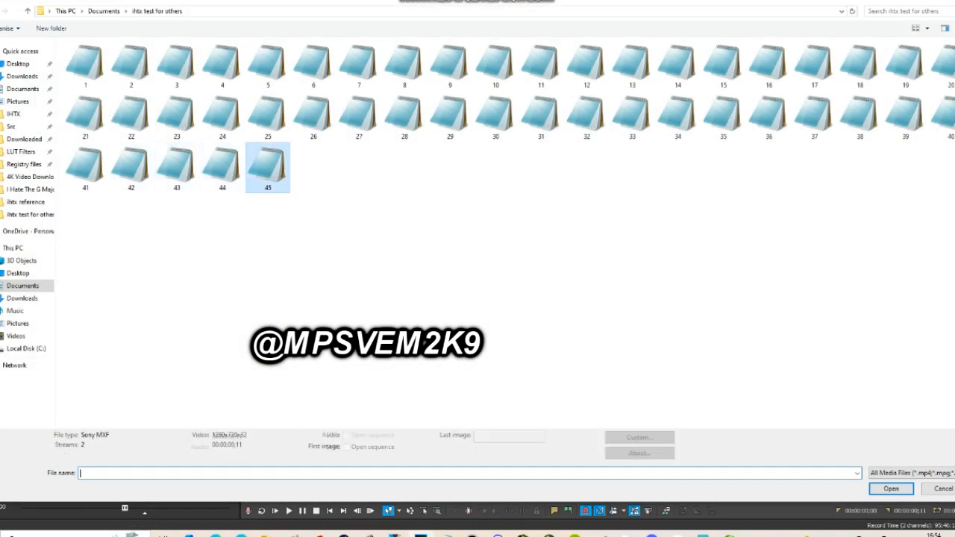
double_click(268, 168)
Render the selected range as 46.mxf, check the project properties and replace 45.mxf in the project media with the new render.
click(1, 4)
click(30, 82)
text(46)
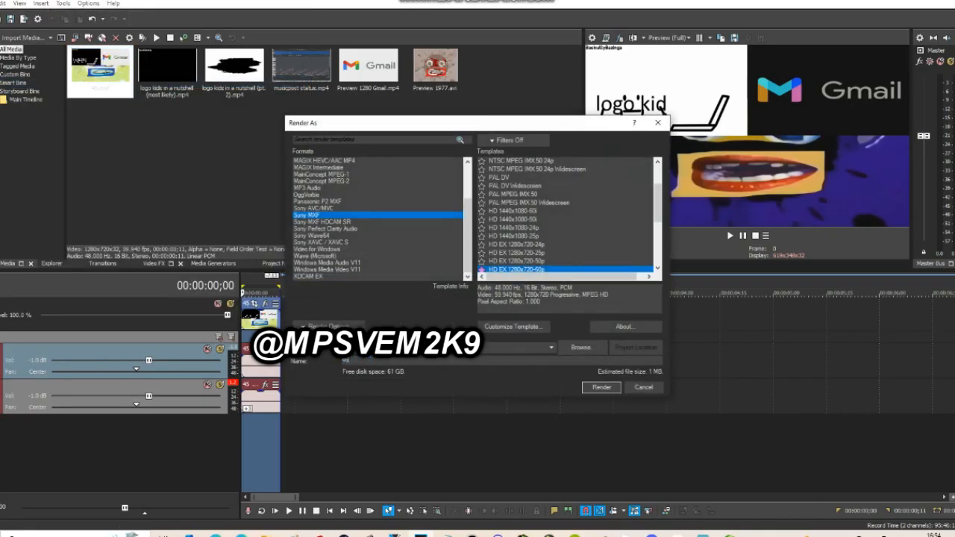
key(Return)
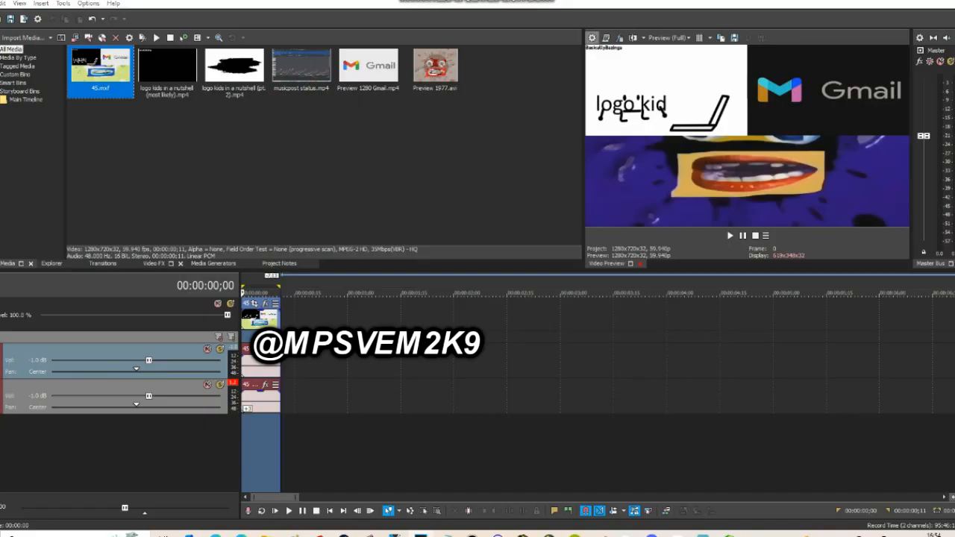
key(alt+Return)
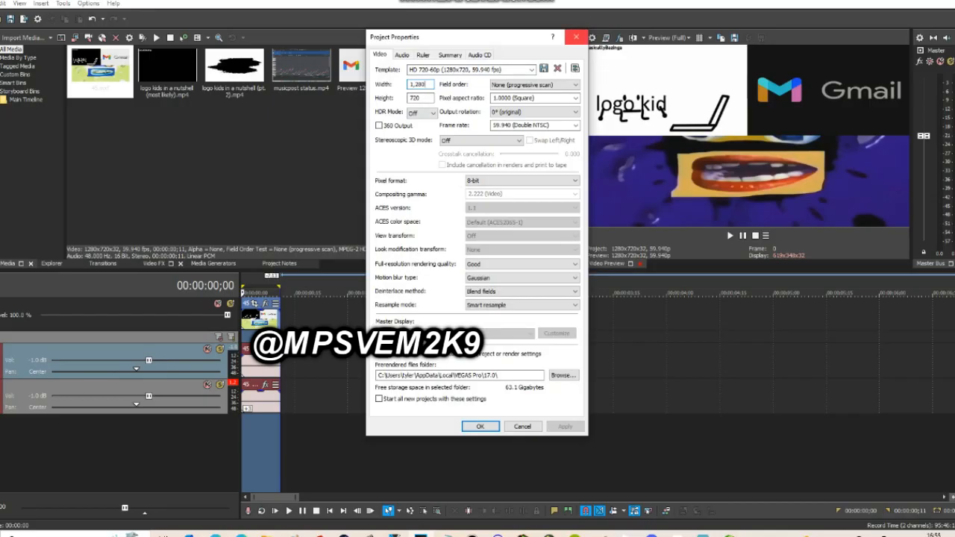
key(Return)
right_click(117, 80)
click(146, 286)
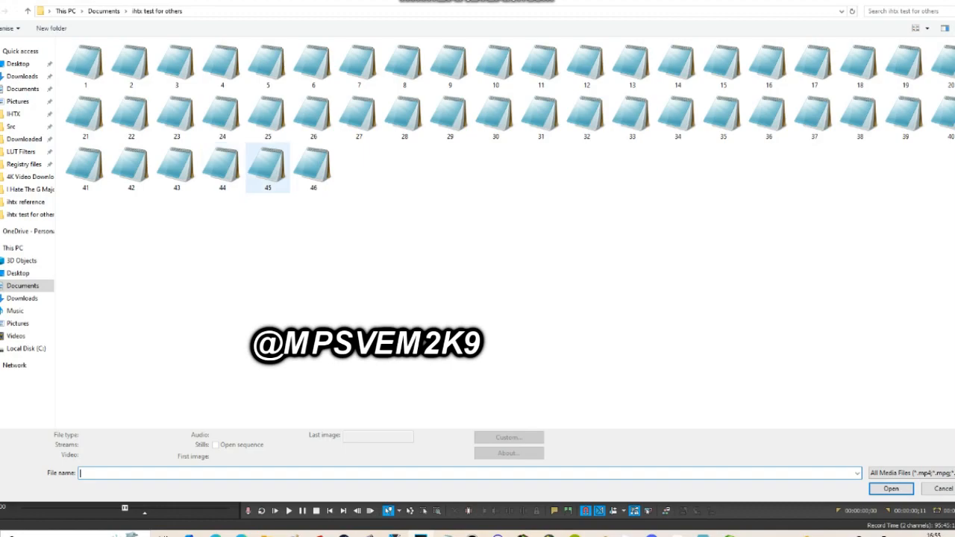
double_click(314, 167)
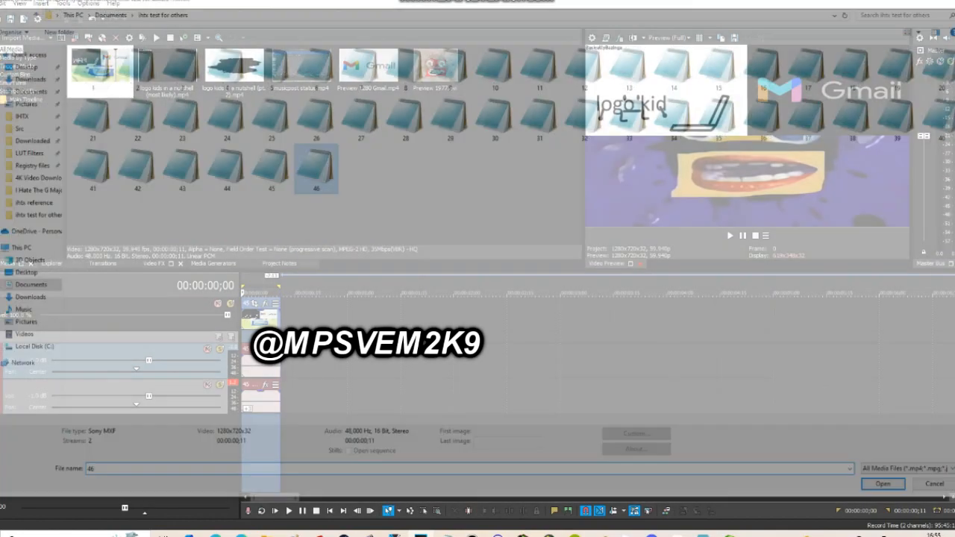
Render the selected range as 47.mxf and replace 46.mxf in the project media with it.
click(1, 3)
click(9, 83)
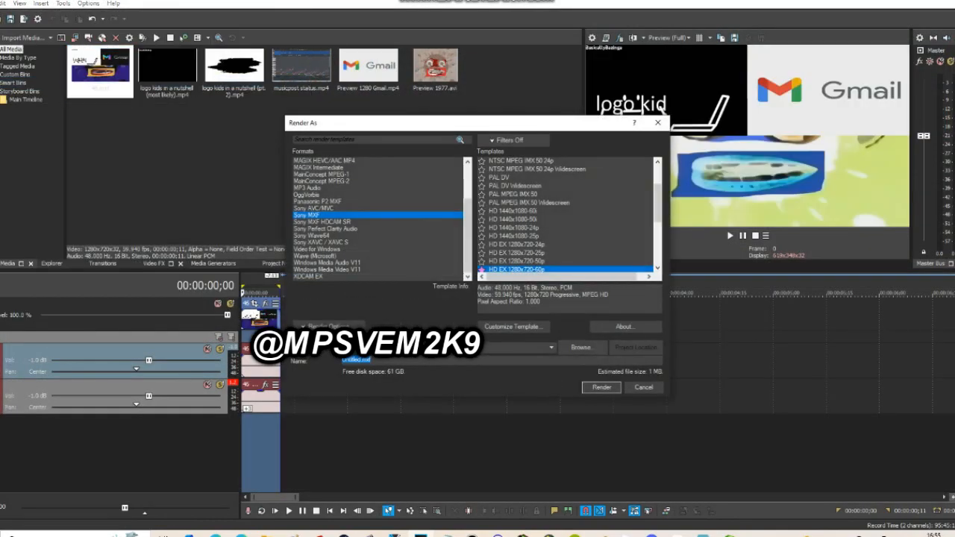
key(Return)
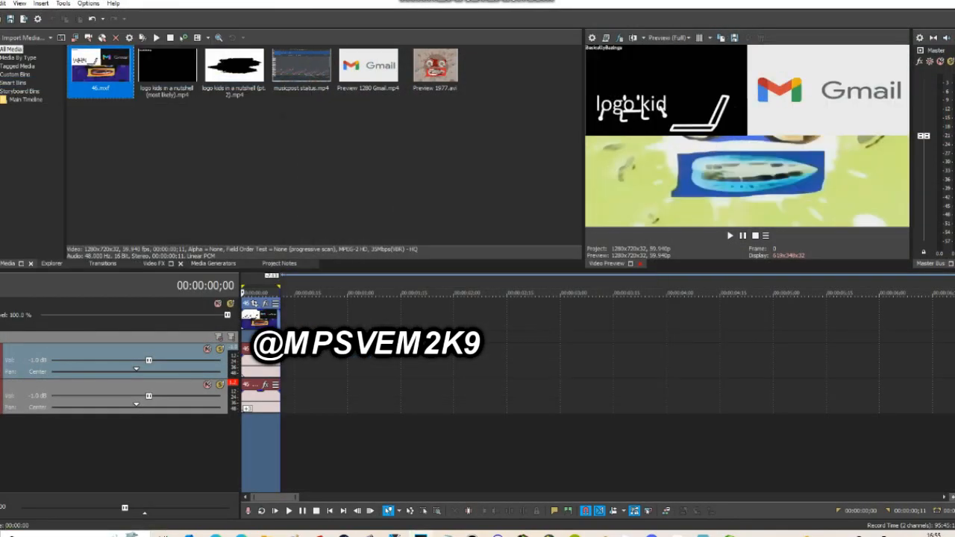
right_click(111, 68)
click(142, 277)
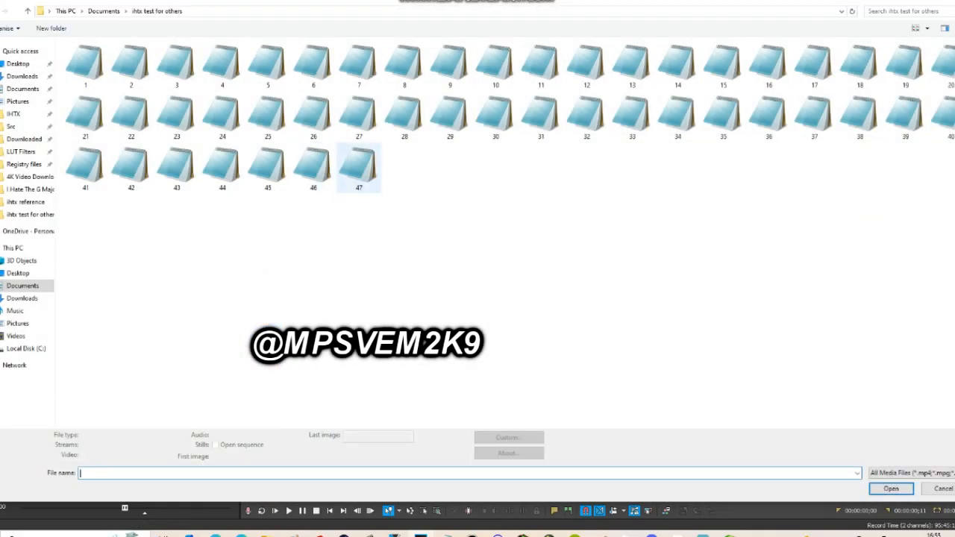
double_click(358, 166)
Render the selected range as 48.mxf and replace 47.mxf in the project media with it.
click(0, 3)
click(9, 83)
key(Return)
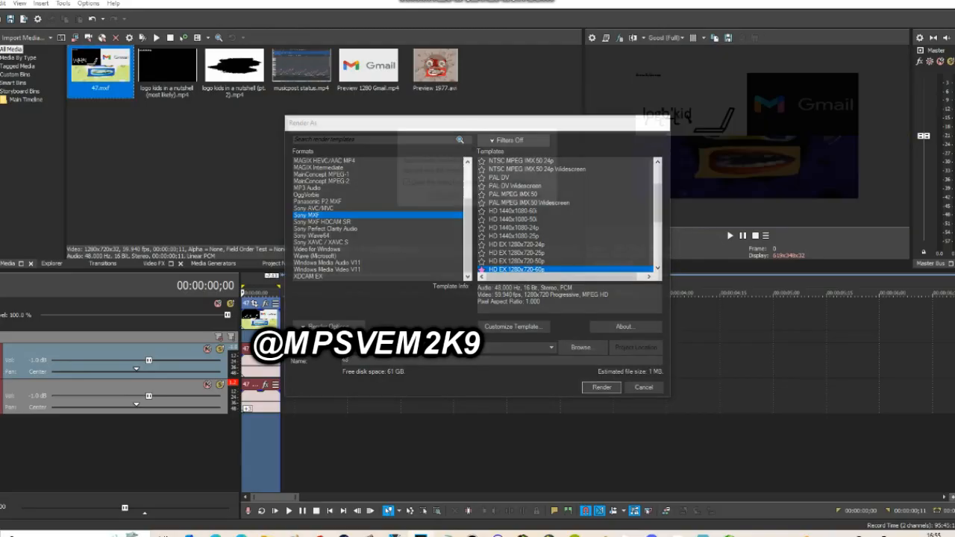
right_click(102, 76)
click(138, 284)
double_click(403, 166)
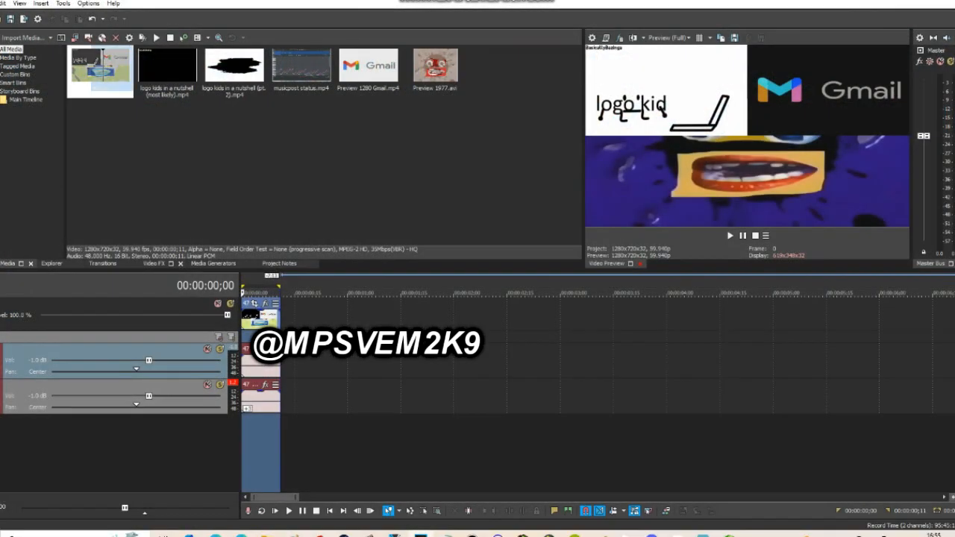
Render the selected range as 49.mxf and replace 48.mxf in the project media with it.
click(0, 3)
click(9, 83)
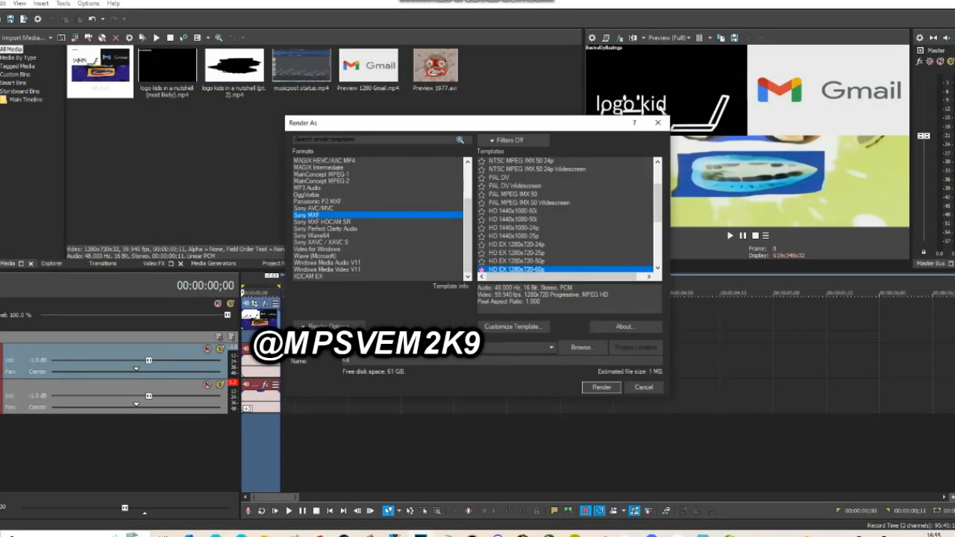
key(Return)
right_click(103, 87)
click(131, 296)
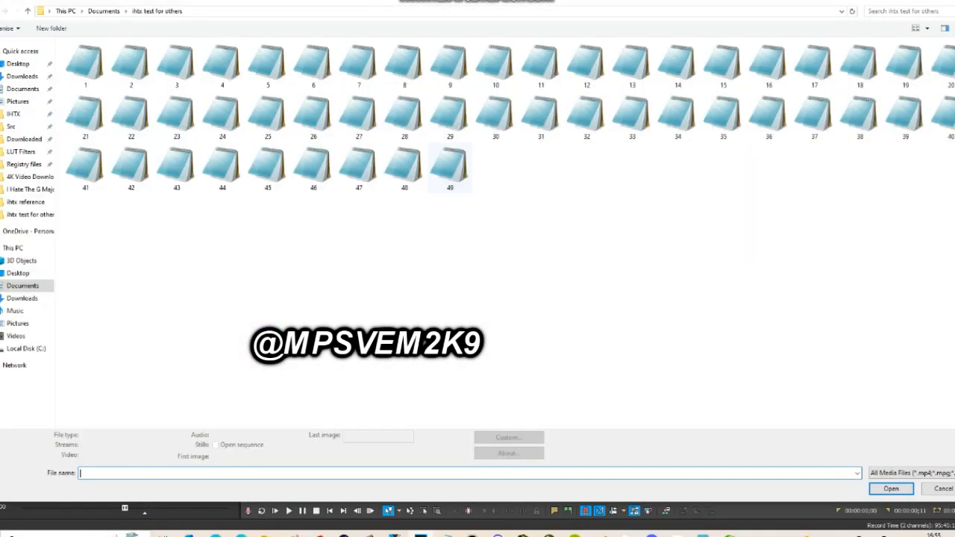
double_click(451, 168)
Render the selected range as 50.mxf and replace 49.mxf in the project media with it.
click(1, 4)
click(9, 83)
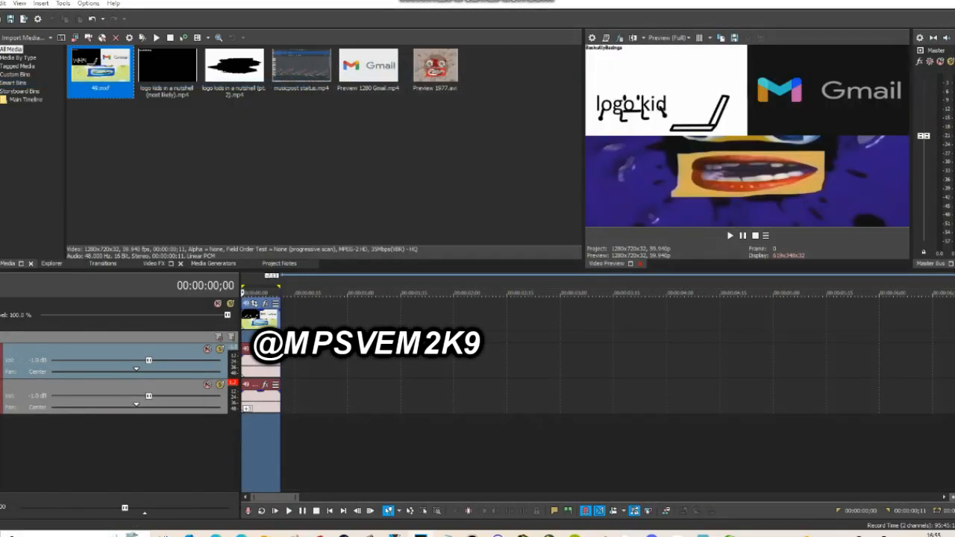
key(Return)
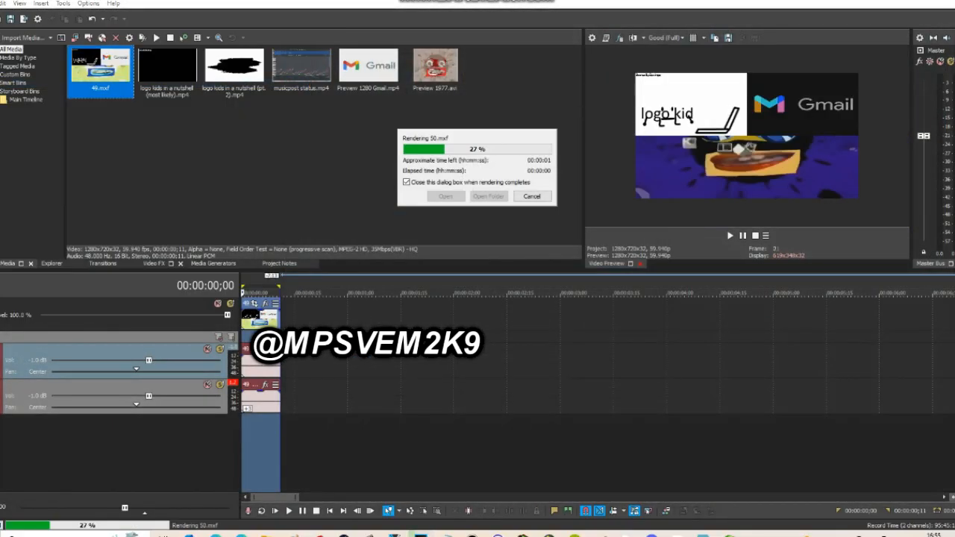
right_click(91, 58)
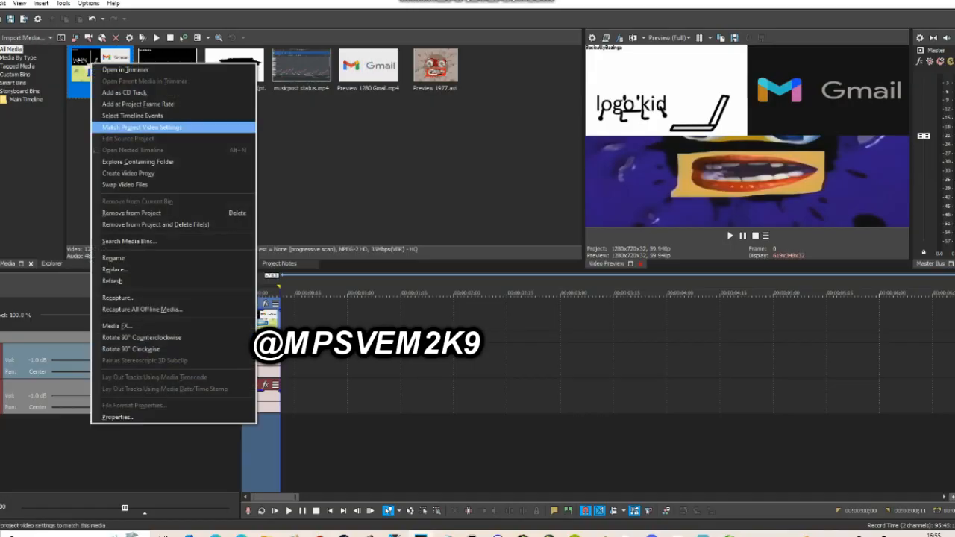
click(134, 270)
double_click(494, 167)
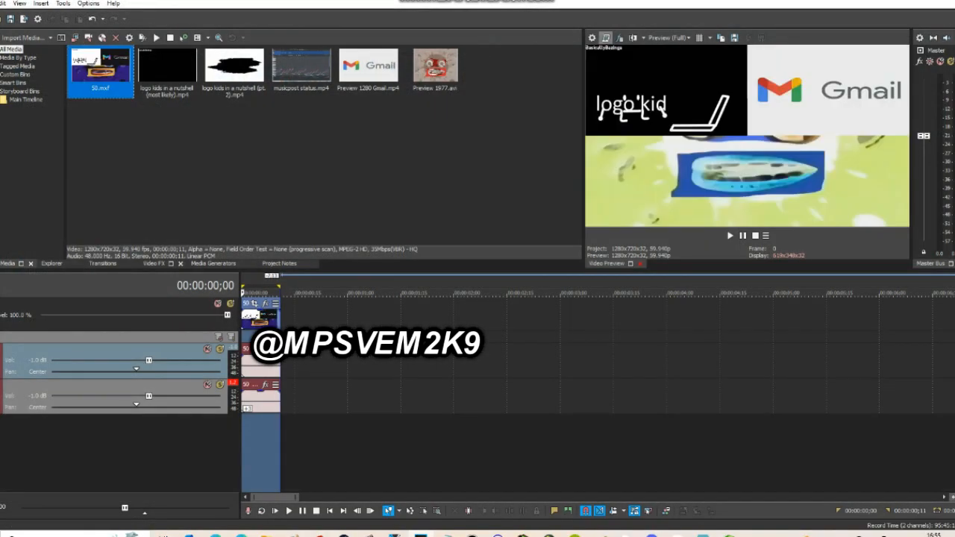
Check the Invert video output effect and lower the volume of both 50.mxf audio tracks to -Inf.
click(606, 37)
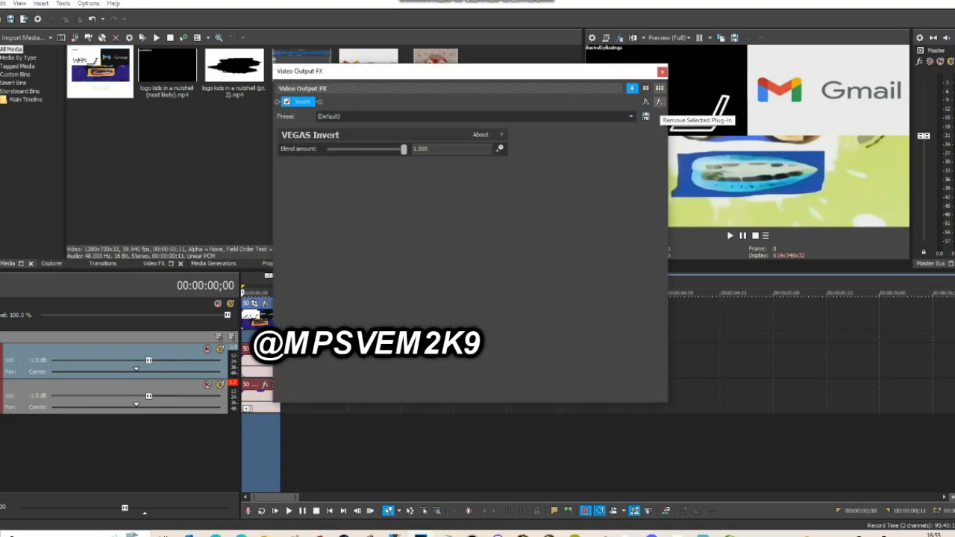
click(662, 72)
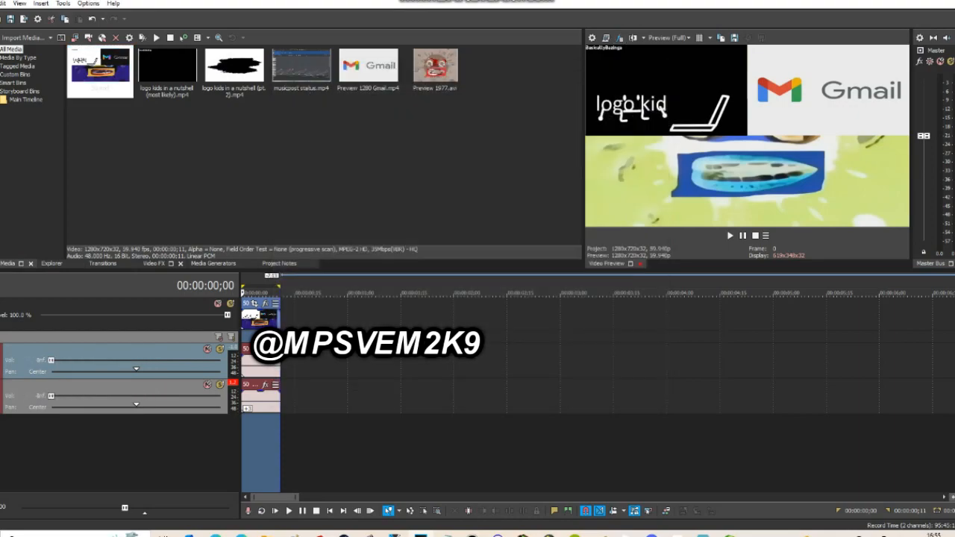
Add musicpost status.mp4 on new tracks above the 50.mxf clip and trim its end to 00:00:00;11.
click(301, 69)
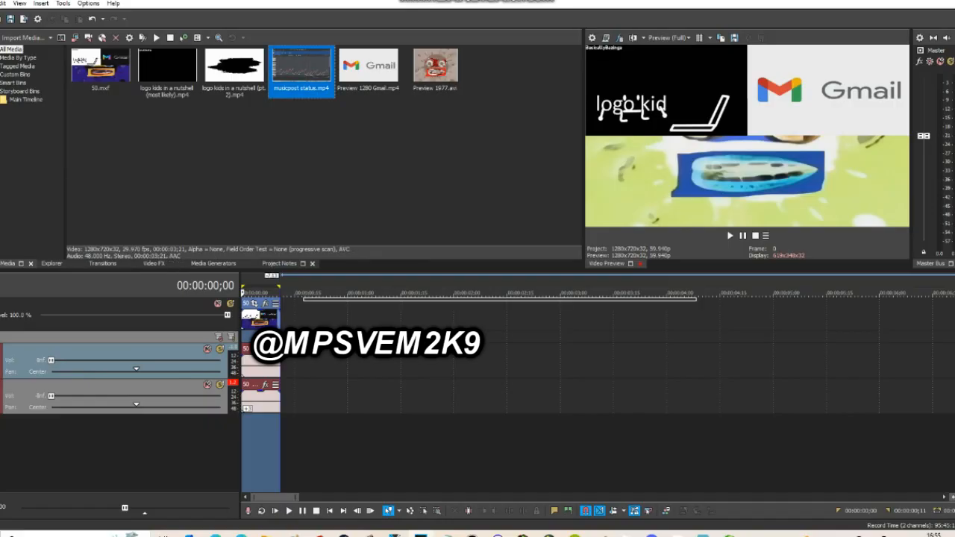
drag(301, 68, 262, 319)
click(280, 319)
right_click(281, 319)
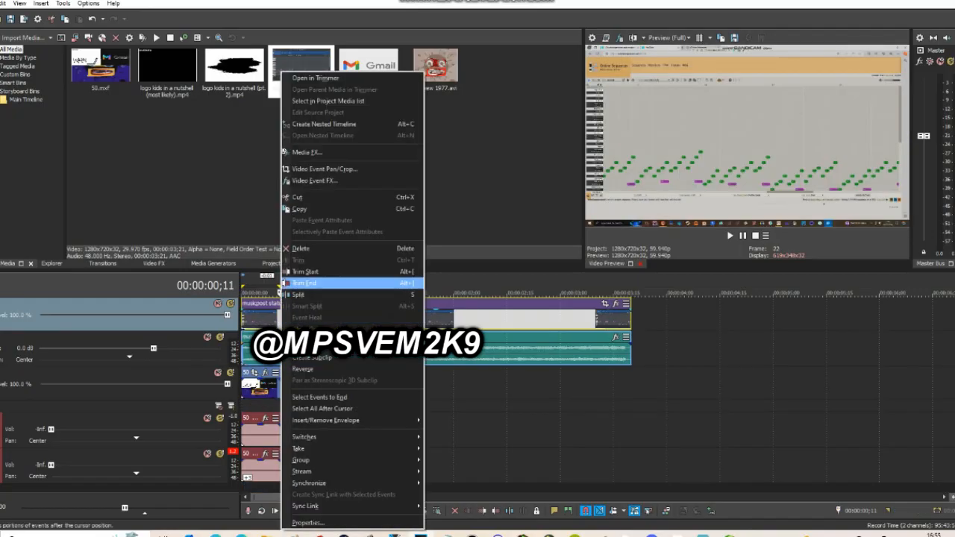
click(302, 284)
Pan/crop the musicpost status clip into the lower-left quarter of the frame, with crop width 2,558, height 1,438.9 and center 1,279, 0.6.
click(255, 303)
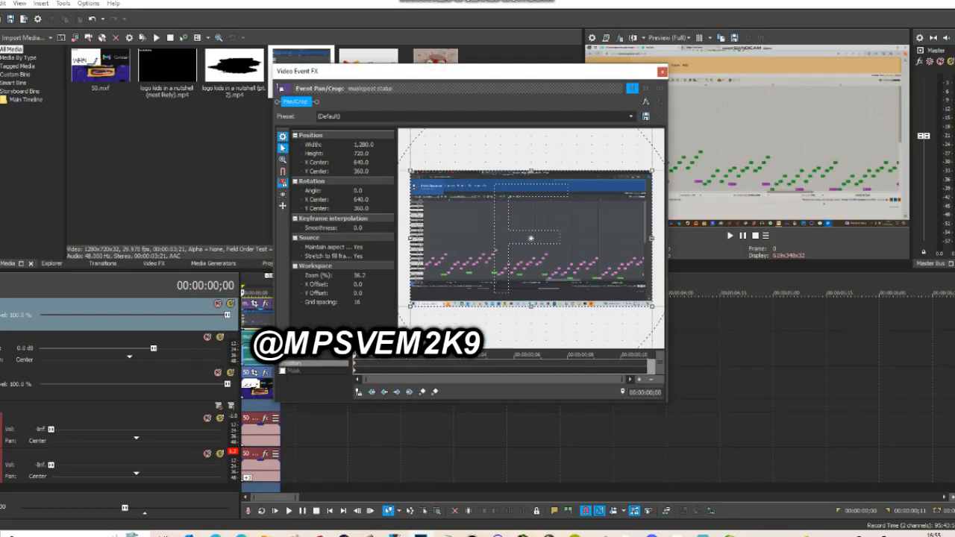
scroll(531, 239, down, 5)
drag(568, 218, 644, 175)
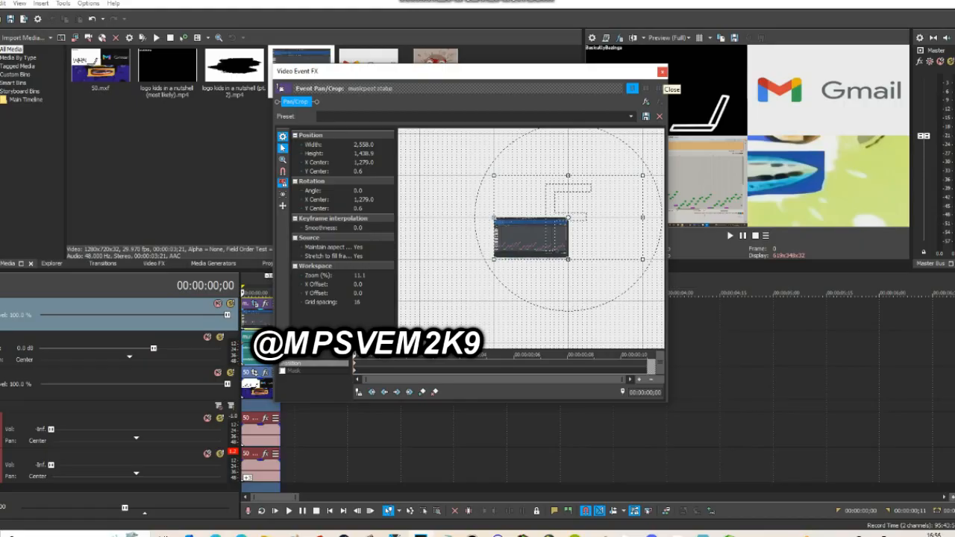
click(662, 72)
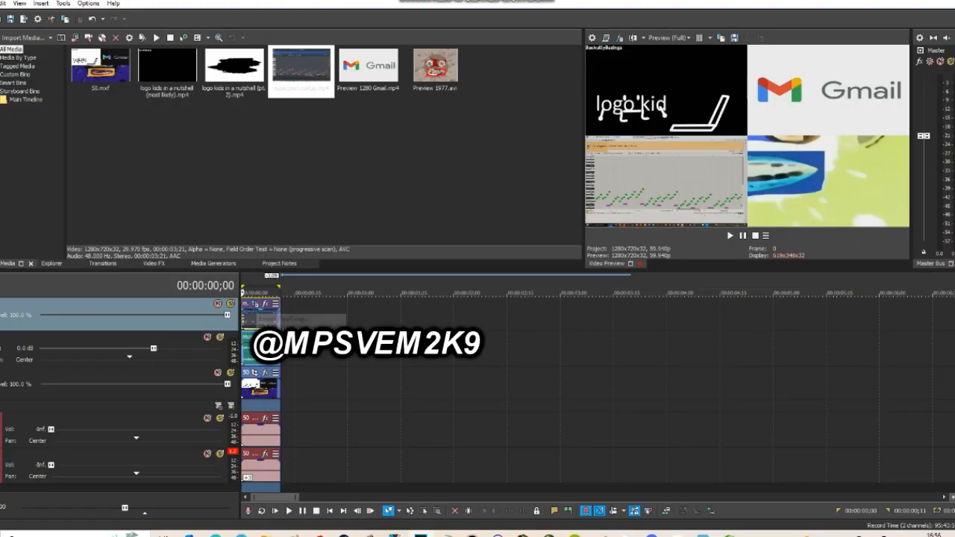
Duplicate the musicpost status audio track and set the copy's pitch shift to 3 with the Classic method and A03. Music 3 (less echo).
right_click(305, 341)
click(336, 240)
right_click(255, 386)
click(287, 495)
click(509, 206)
click(470, 223)
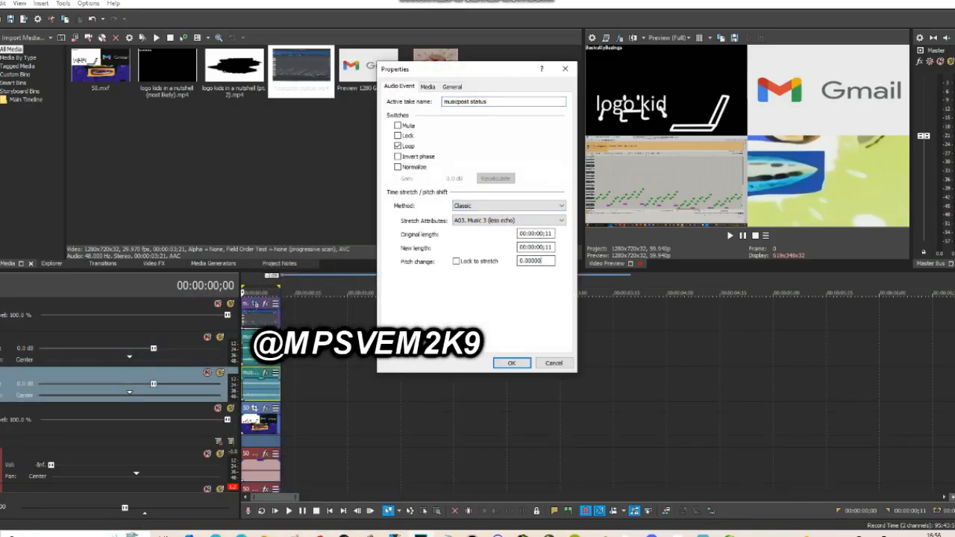
text(3)
key(Return)
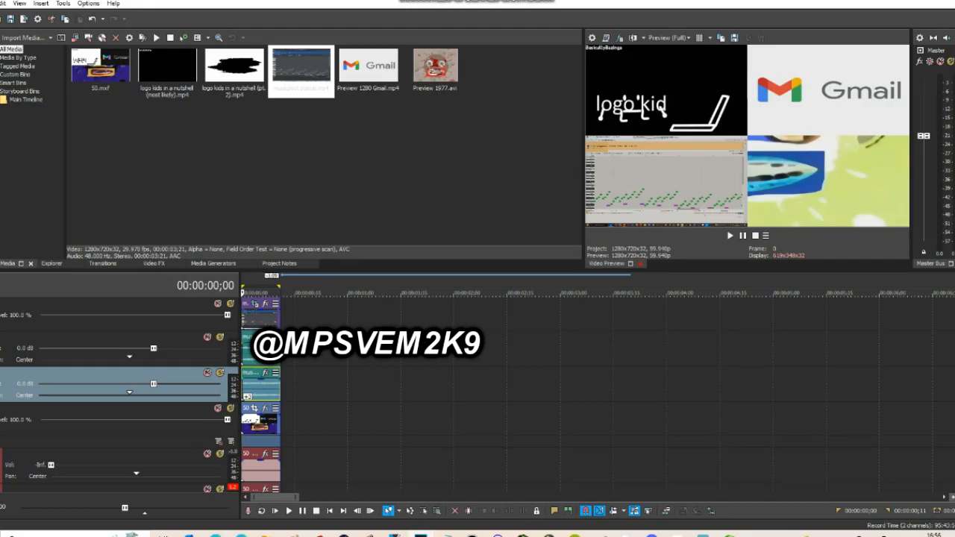
click(1, 303)
mouse_move(30, 375)
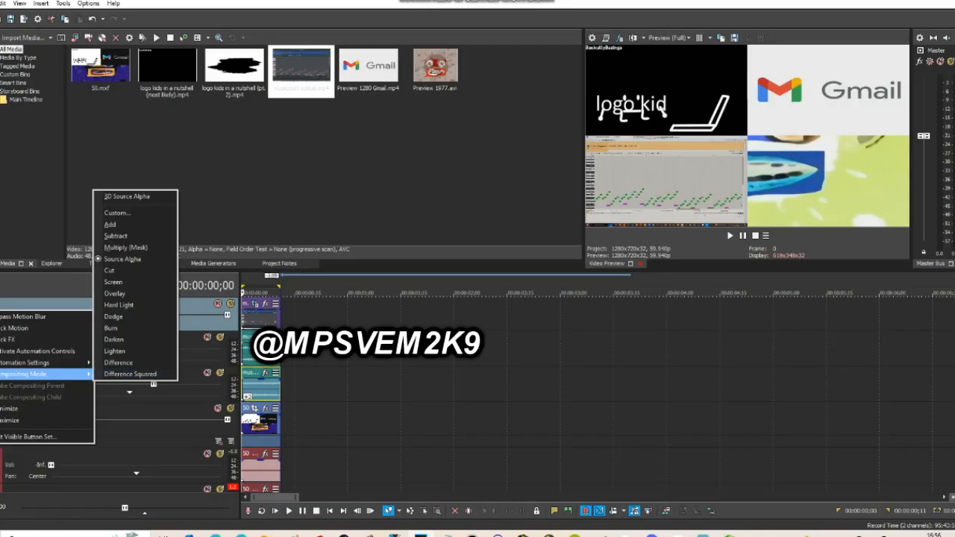
click(223, 161)
Render the selected range with the musicpost status overlay as a new Sony MXF file.
click(0, 3)
click(37, 82)
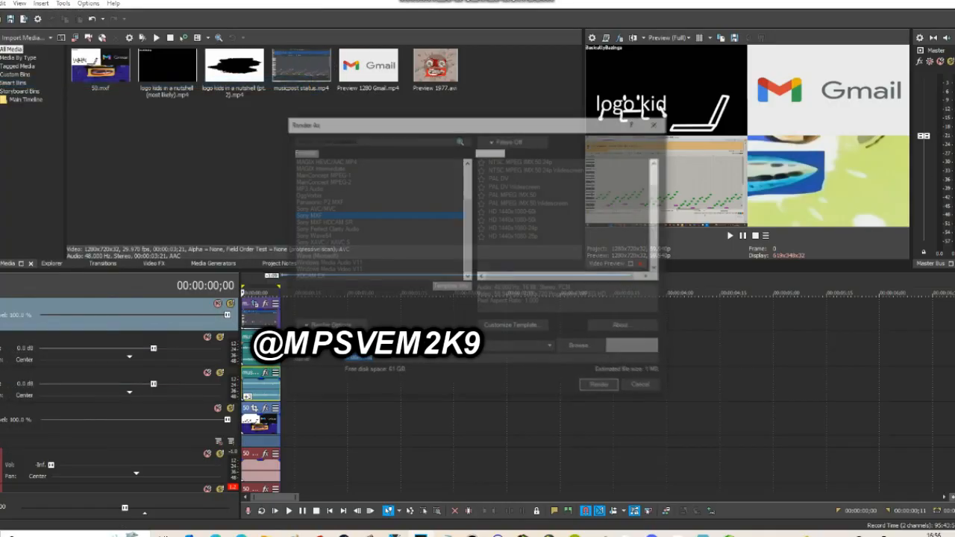
key(Return)
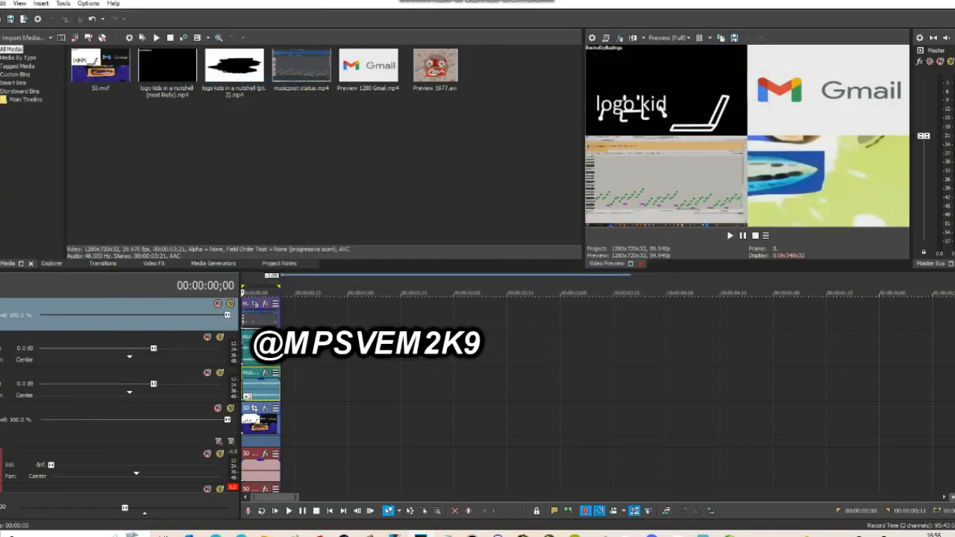
Delete the musicpost status video track and its two audio tracks from the timeline.
key(Delete)
key(Delete)
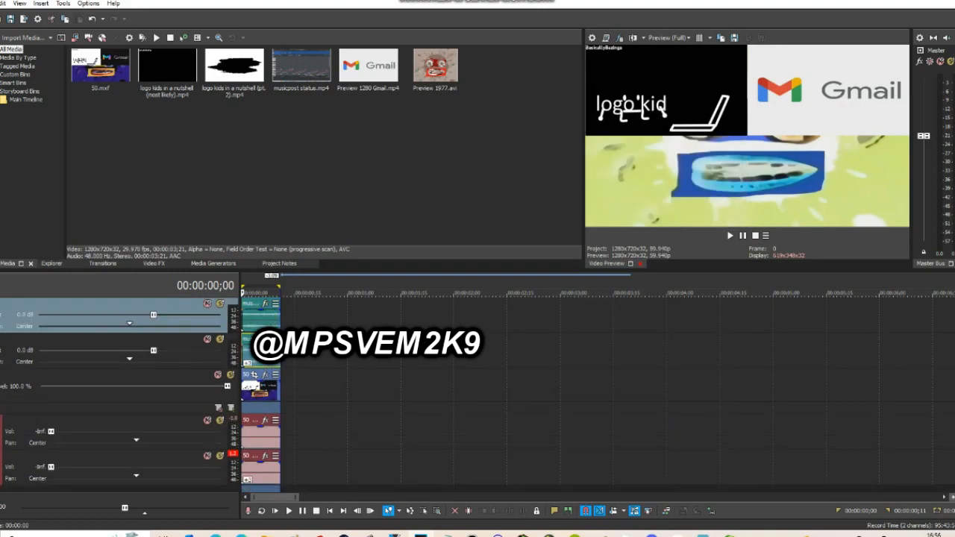
key(Delete)
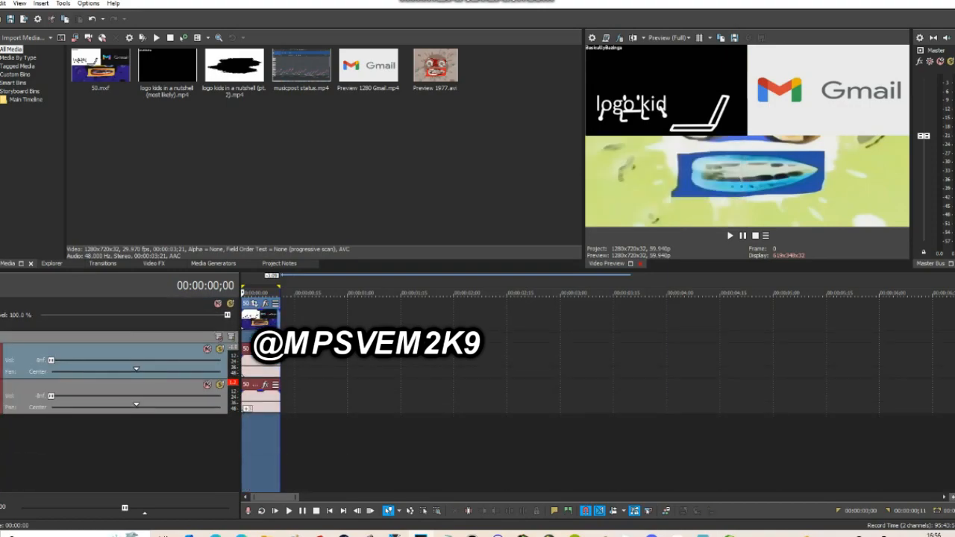
Replace the 50.mxf project media with 51.mxf from the ihtx test for others folder.
right_click(102, 64)
click(128, 274)
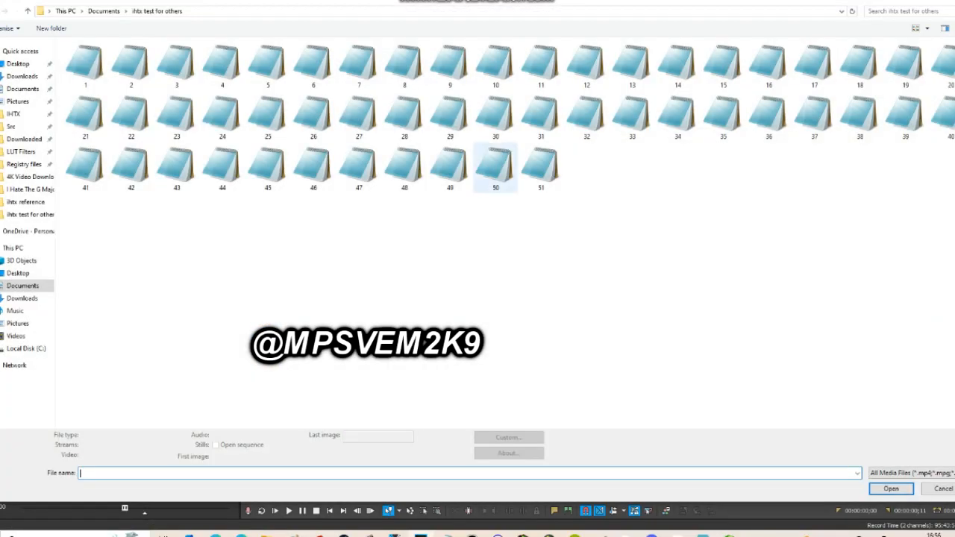
double_click(540, 168)
Render the 51.mxf clip as Sony MXF file 52 with the HD EX 1280x720-60p template and replace the project media with it.
key(alt+f)
key(Down)
key(Down)
key(Down)
key(Down)
key(Down)
key(Return)
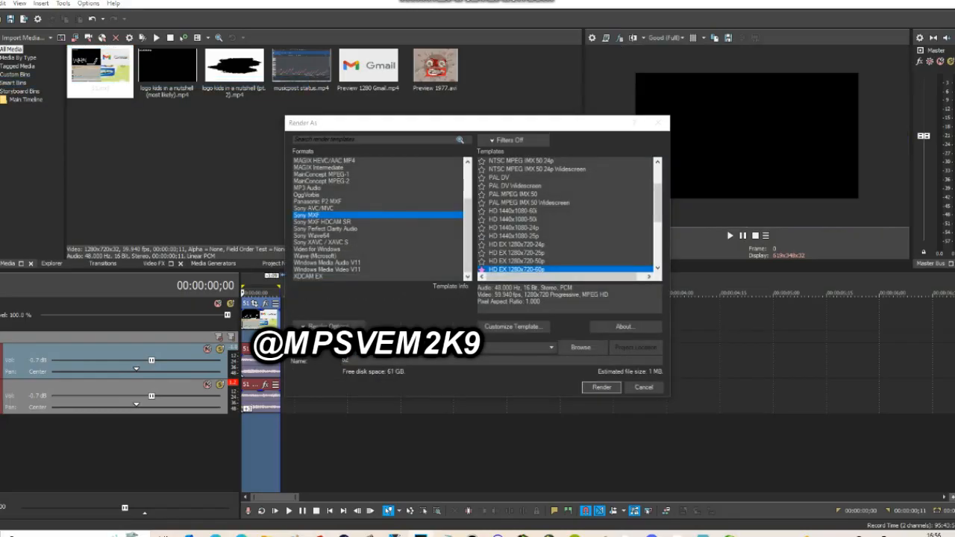
key(Return)
right_click(127, 82)
click(168, 288)
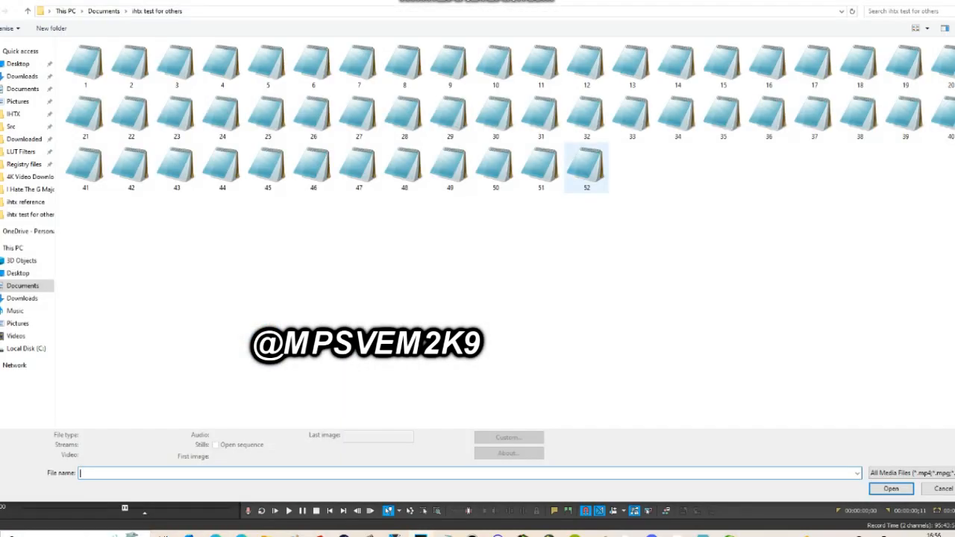
double_click(585, 168)
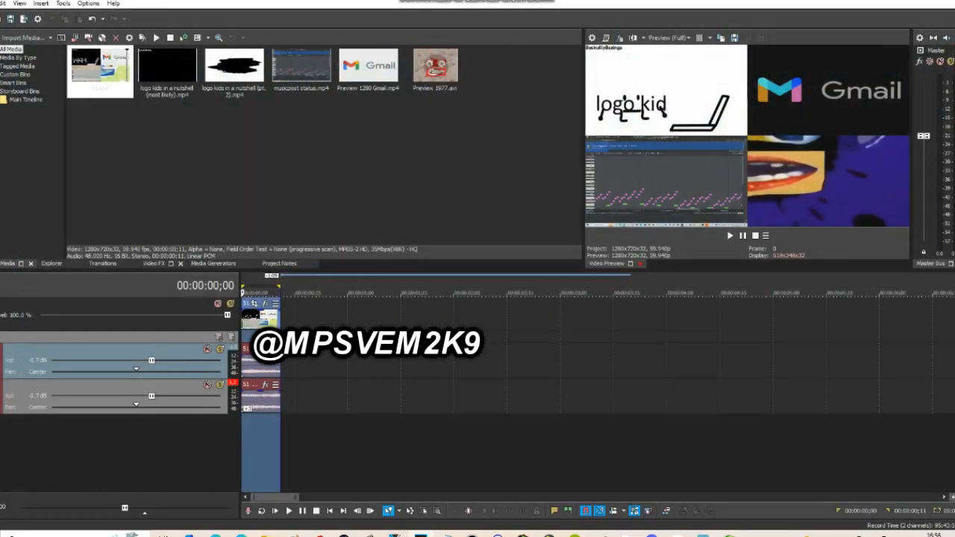
Render the 52.mxf clip as Sony MXF file 53 and replace the project media with 53.mxf.
click(1, 4)
click(22, 83)
text(53)
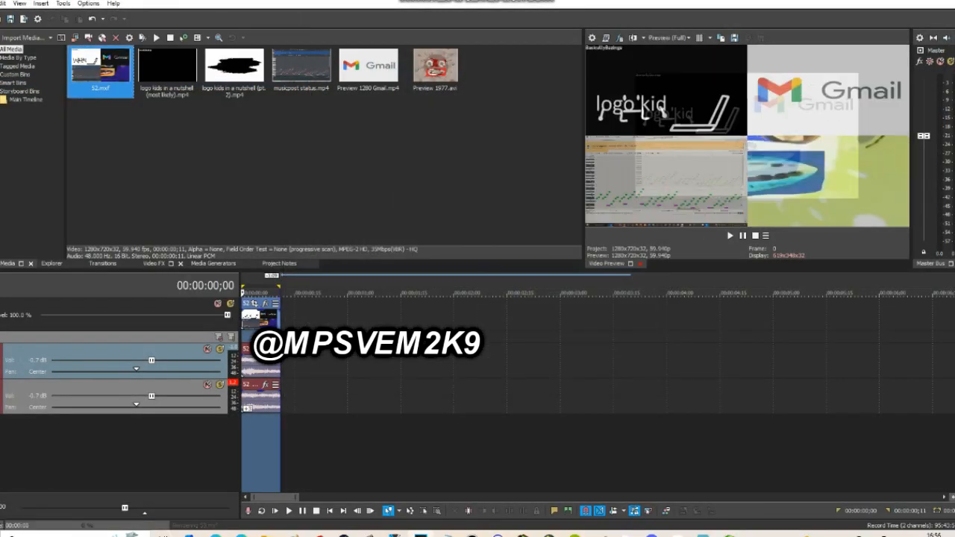
right_click(105, 77)
click(127, 284)
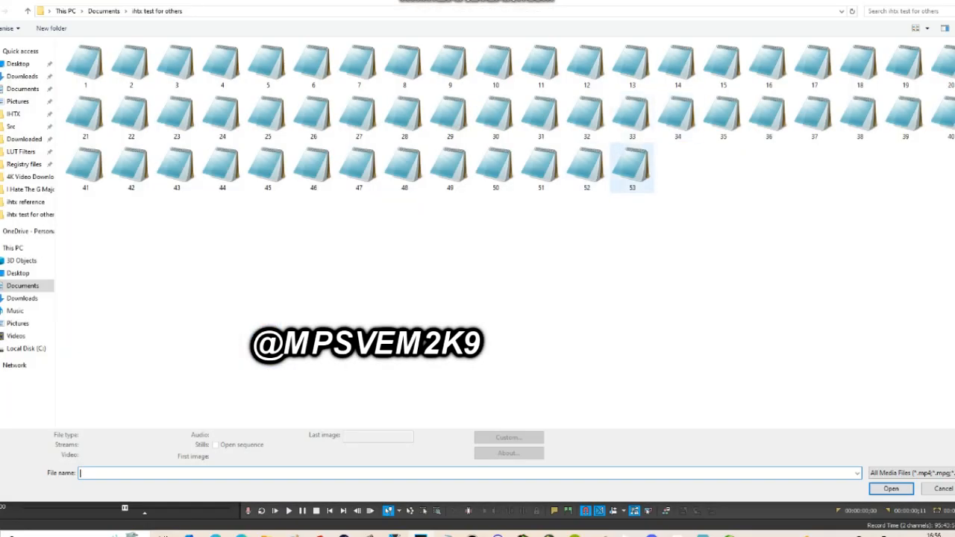
double_click(632, 168)
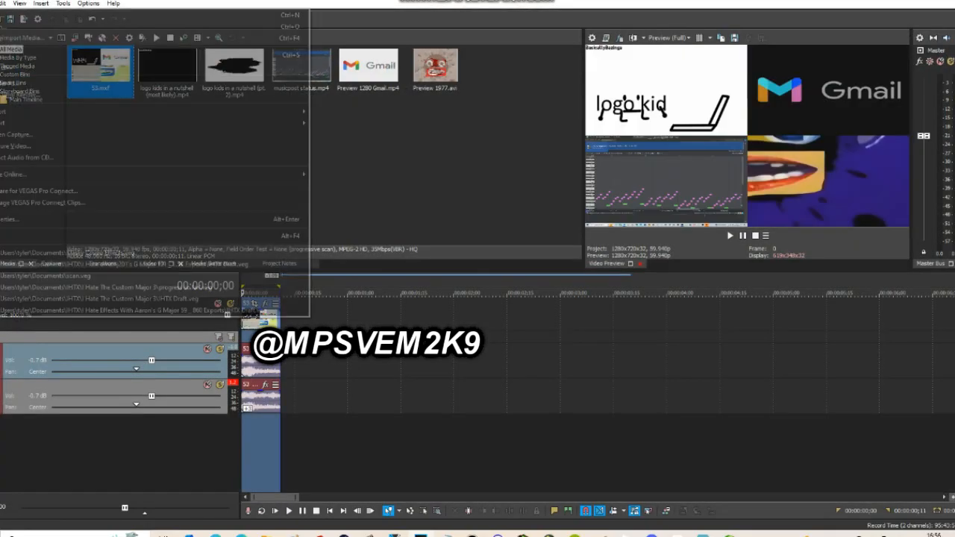
Render the 53.mxf clip as Sony MXF file 54 and replace the project media with 54.mxf.
key(Return)
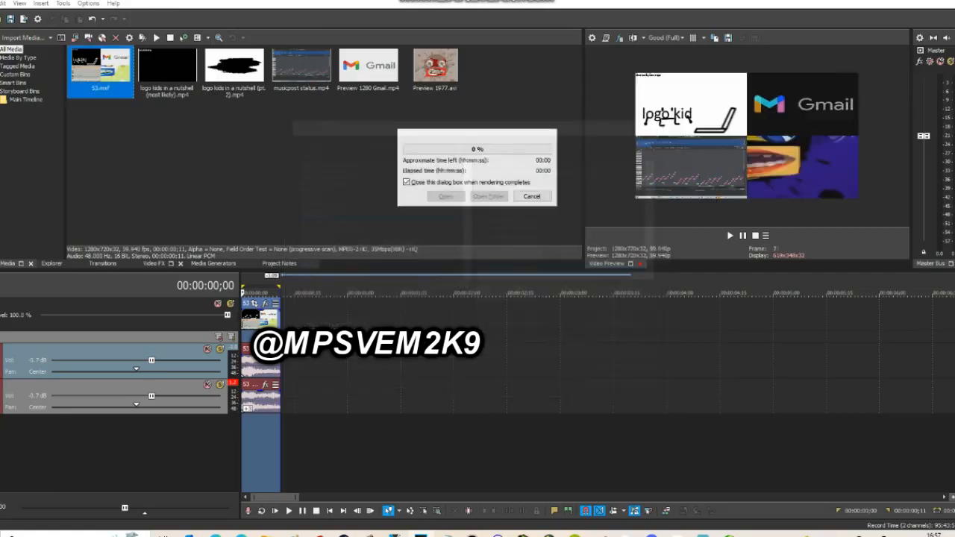
right_click(105, 60)
click(128, 270)
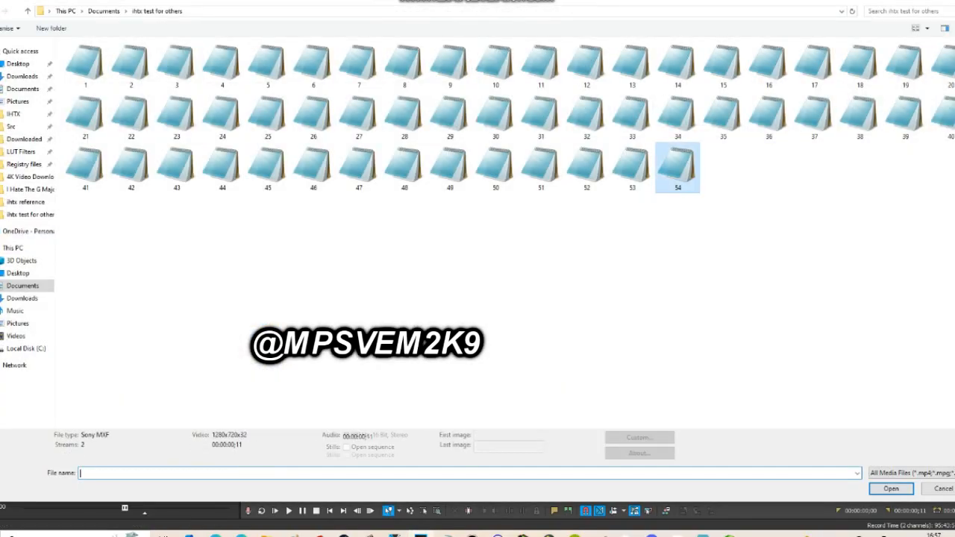
double_click(679, 167)
Render the 54.mxf clip as Sony MXF file 55 and replace the project media with 55.mxf.
key(alt+f)
key(r)
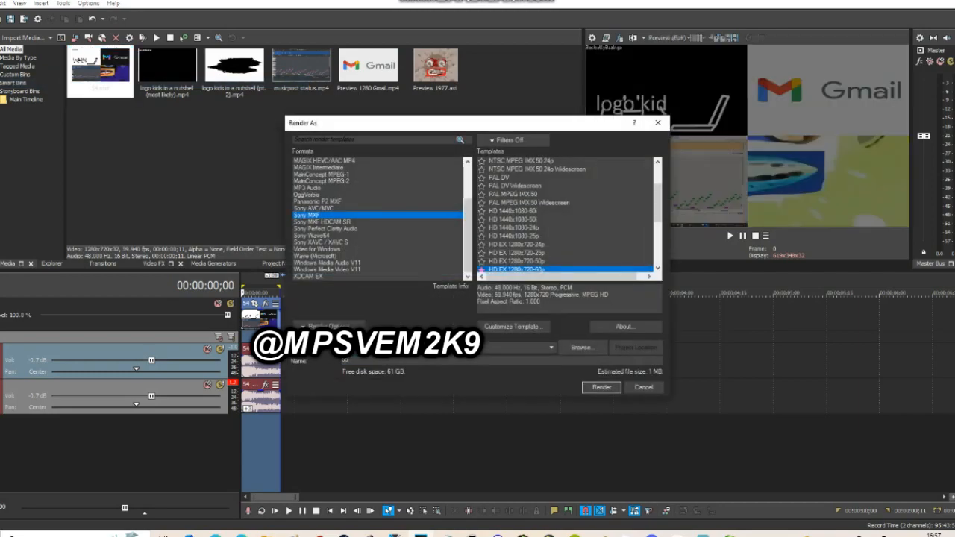
key(Return)
right_click(116, 80)
click(139, 289)
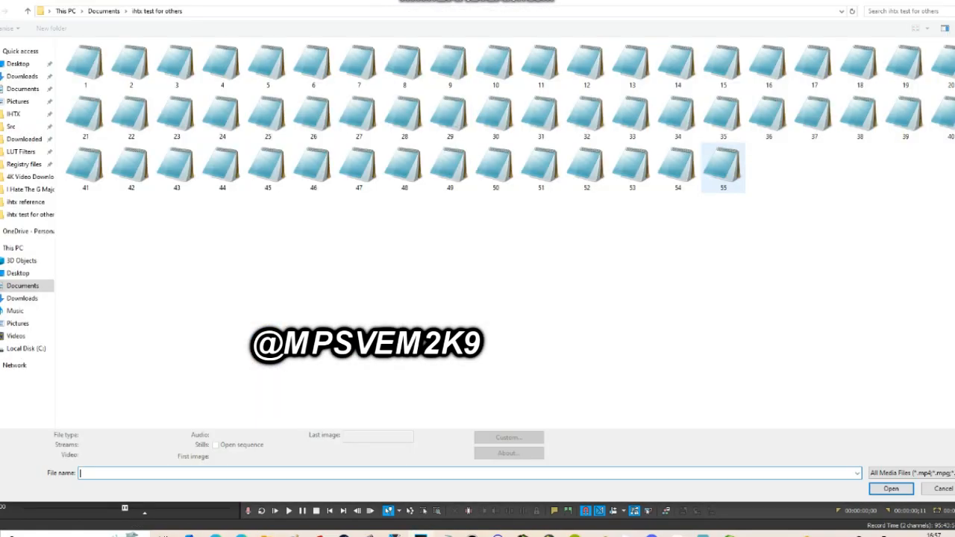
double_click(721, 171)
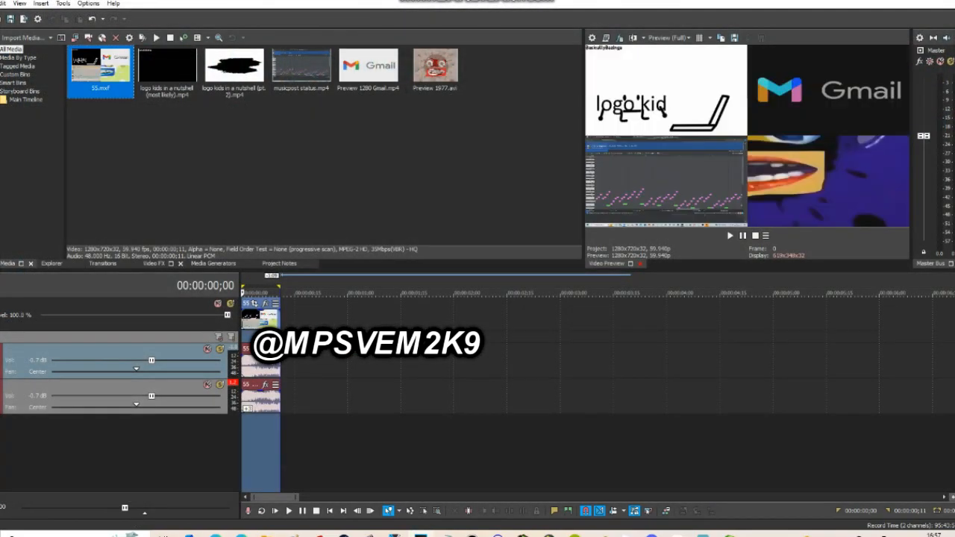
Render the 55.mxf clip as Sony MXF file 56 and replace the project media with 56.mxf.
key(alt+f)
key(r)
key(Return)
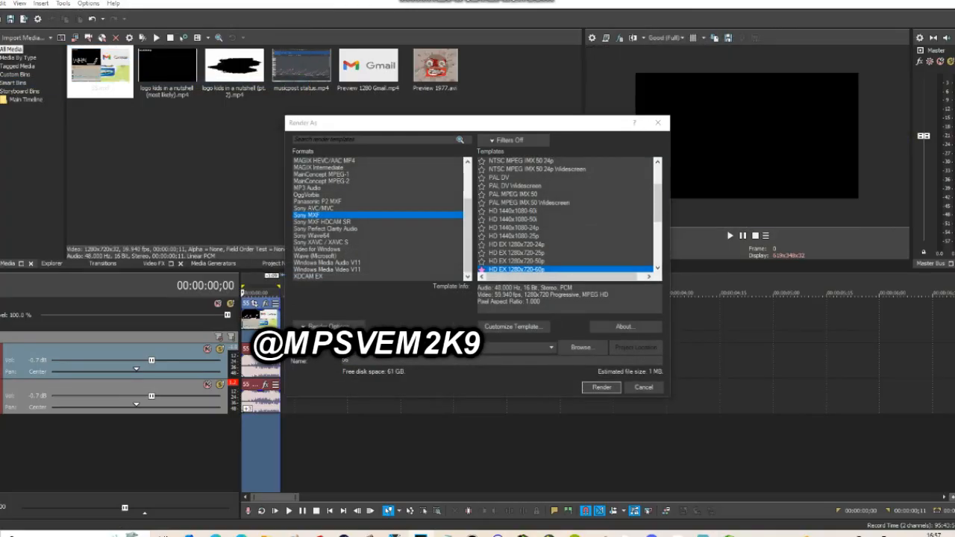
right_click(106, 83)
click(134, 288)
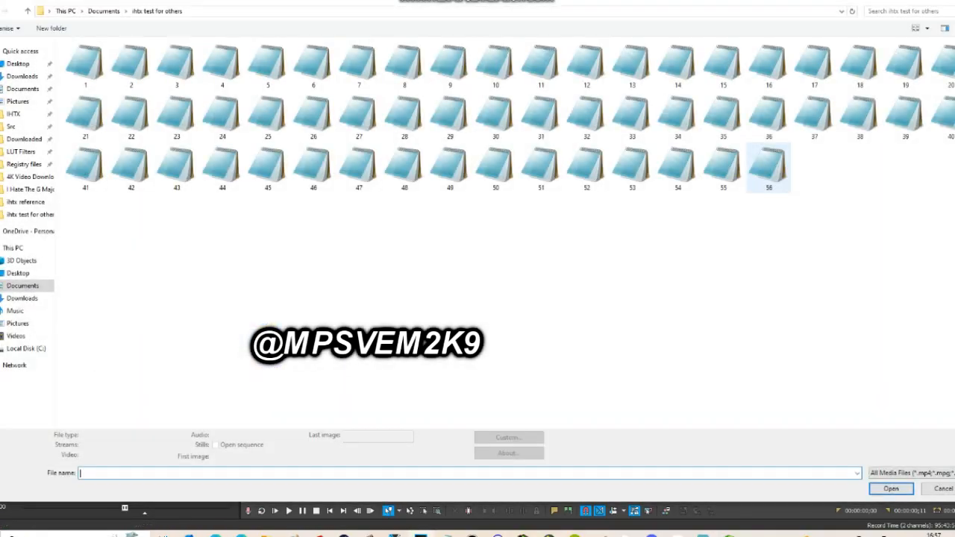
double_click(769, 168)
Render the 56.mxf clip as Sony MXF file 57 and replace the project media with 57.mxf.
key(alt+f)
key(r)
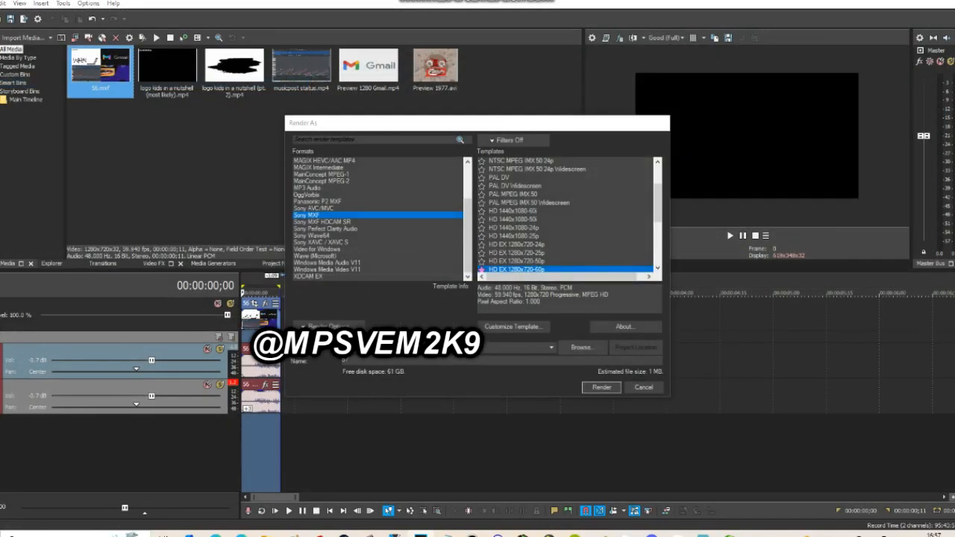
key(Return)
right_click(104, 66)
click(127, 269)
double_click(813, 166)
Render the 57.mxf clip as Sony MXF file 58 and replace the project media with 58.mxf.
key(alt+f)
key(r)
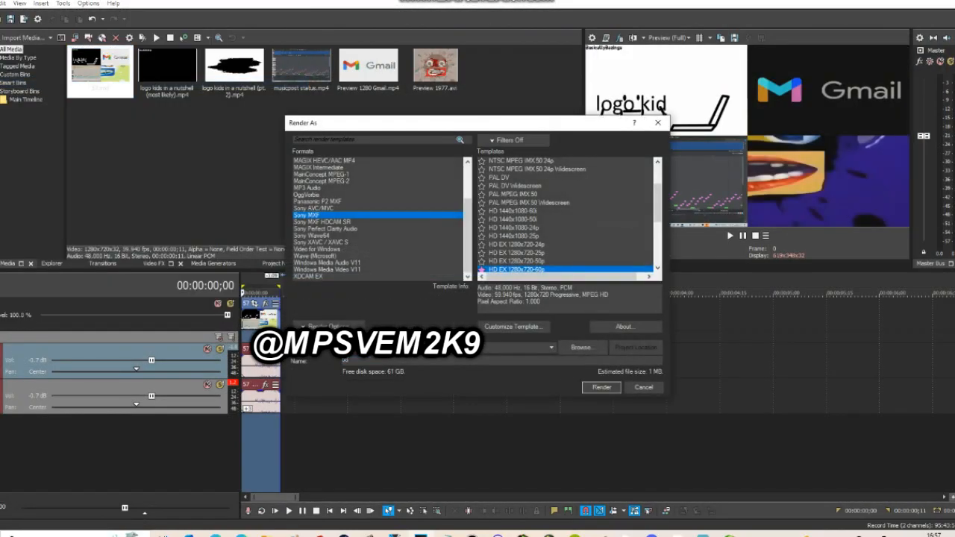
key(Return)
right_click(119, 80)
click(129, 290)
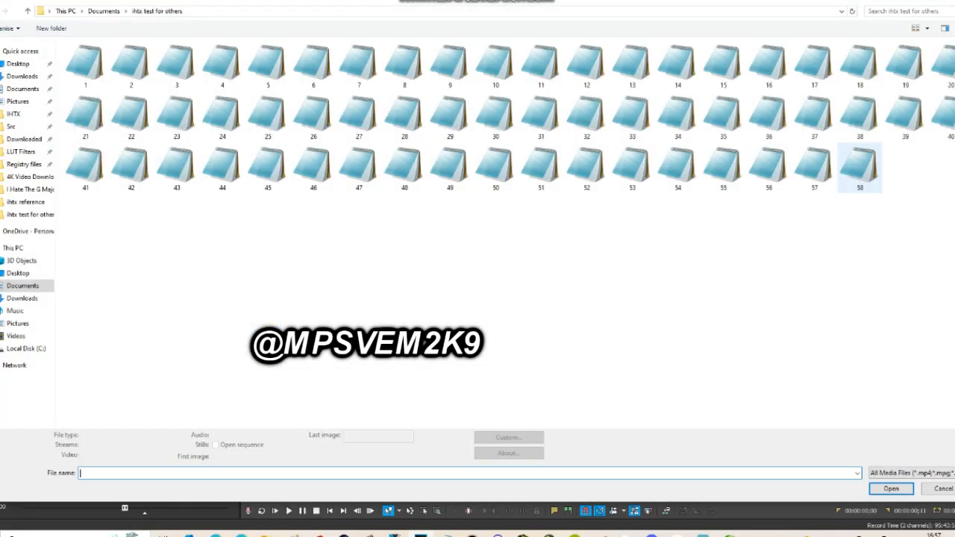
double_click(860, 168)
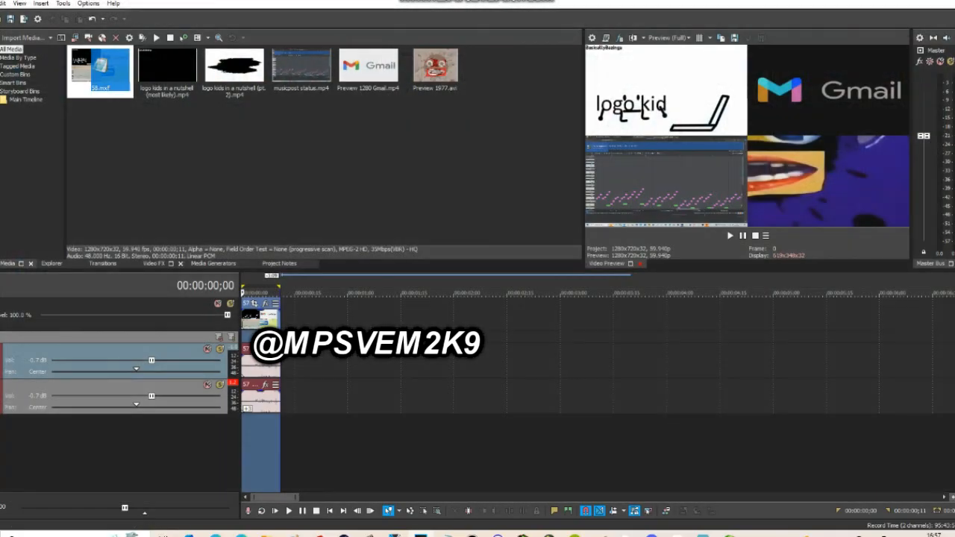
Render the 58.mxf clip as Sony MXF file 59 and replace the project media with 59.mxf.
key(alt+f)
key(r)
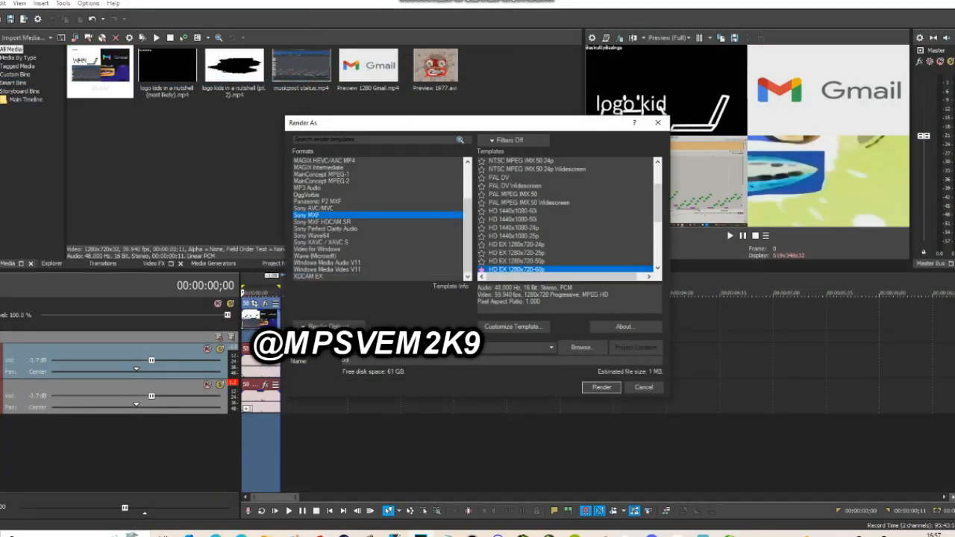
key(Return)
right_click(91, 80)
click(128, 290)
double_click(849, 167)
Render the 59.mxf clip as Sony MXF file 60 and replace the project media with 60.mxf.
key(alt+f)
key(r)
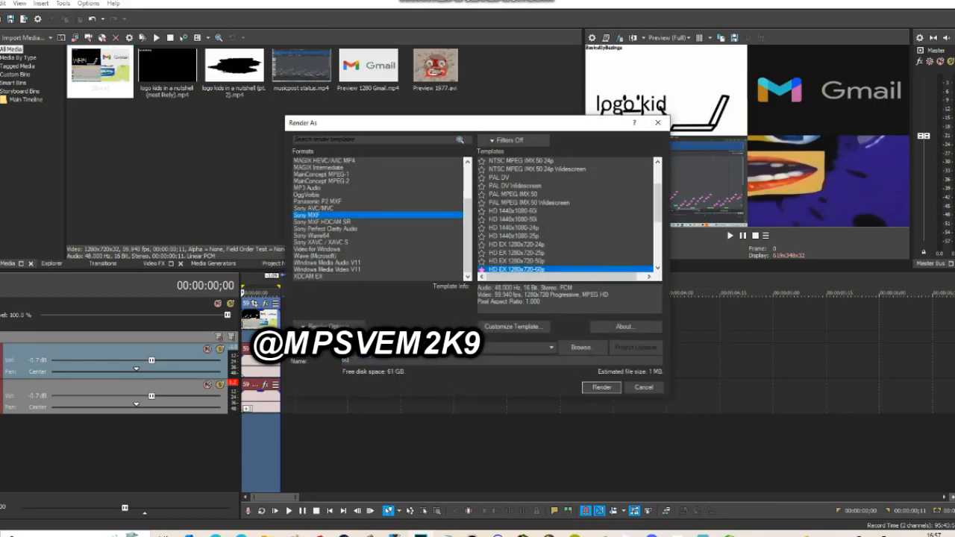
key(Return)
right_click(120, 84)
click(129, 293)
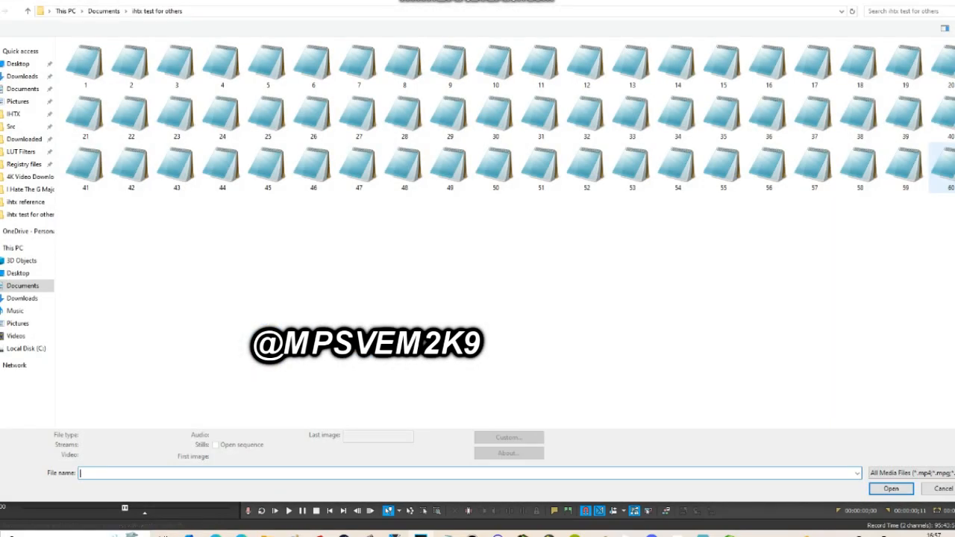
double_click(944, 168)
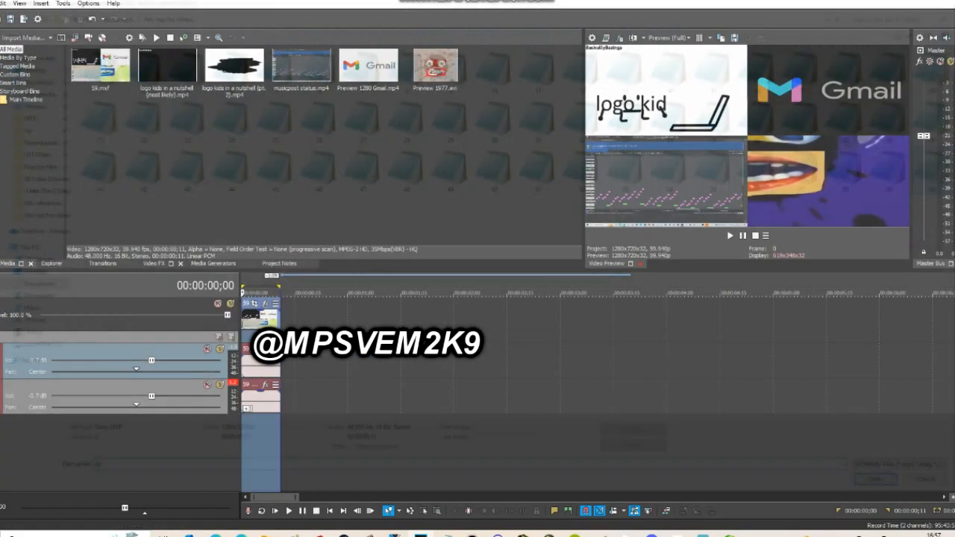
Render the 60.mxf clip as Sony MXF file 61 and replace the project media with 61.mxf.
key(alt+f)
click(45, 83)
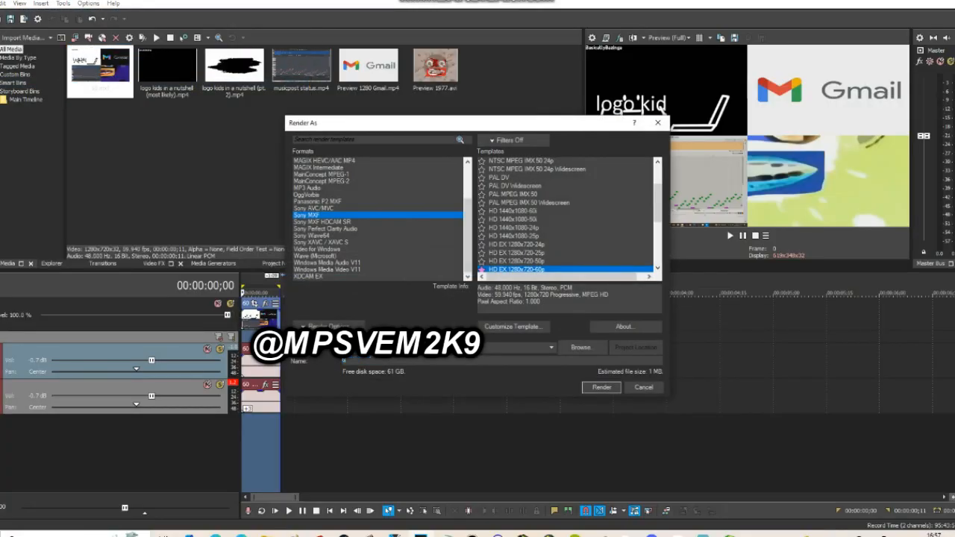
key(Return)
right_click(98, 69)
click(123, 276)
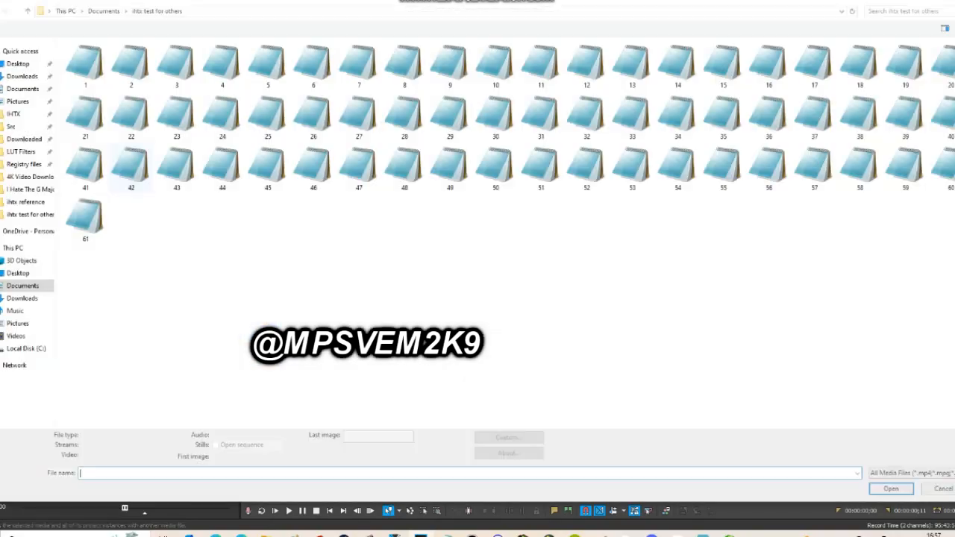
double_click(85, 219)
Render the 61.mxf clip as Sony MXF file 62 and bring in 65.mxf as the replacement project media.
click(1, 4)
click(45, 95)
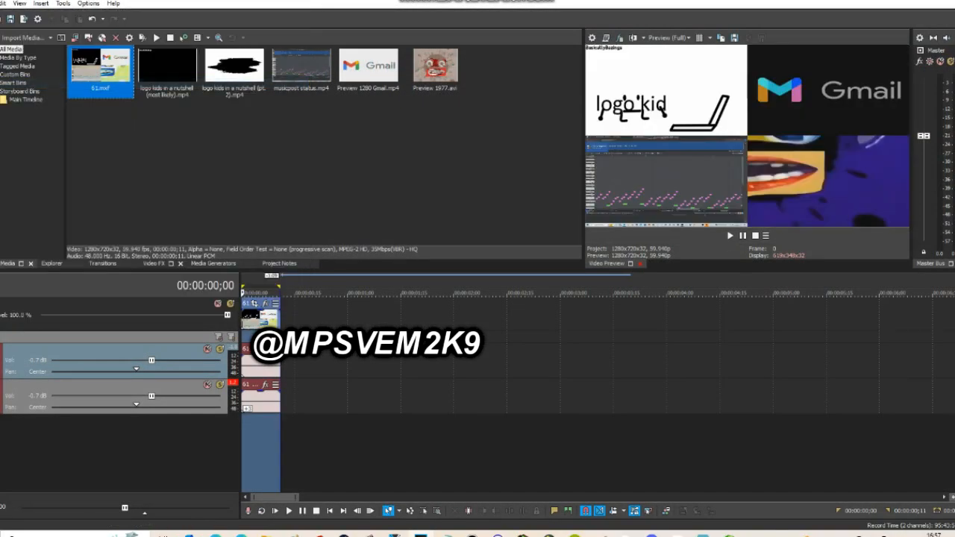
text(62)
key(Return)
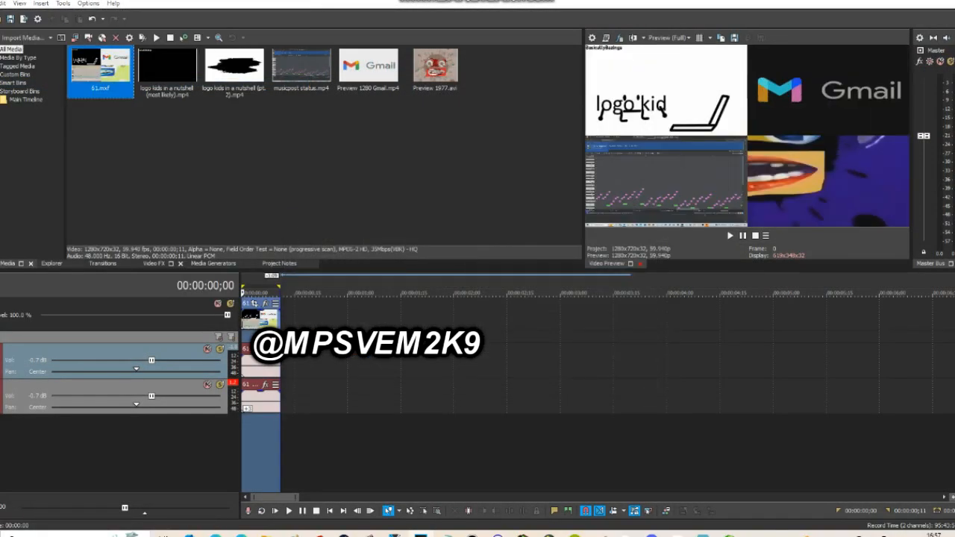
right_click(119, 73)
click(143, 278)
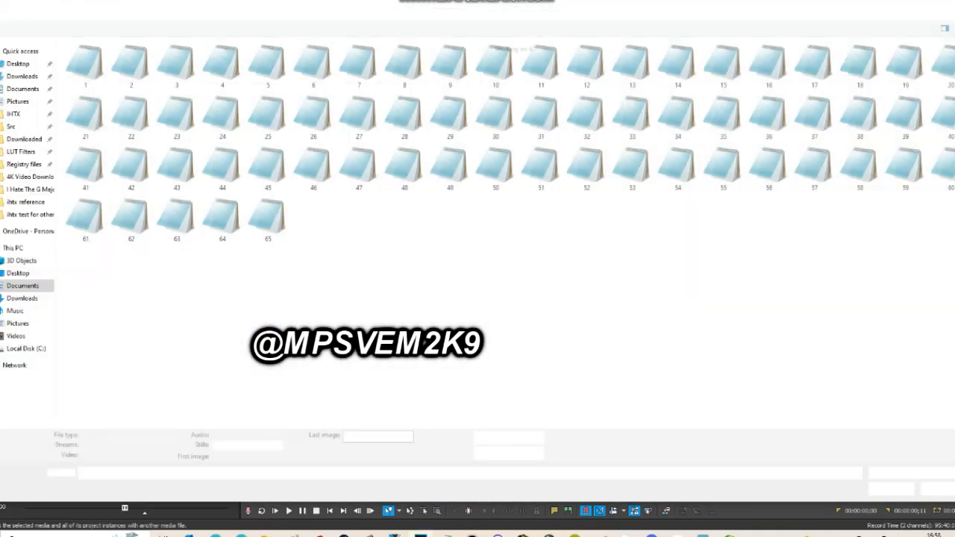
double_click(267, 219)
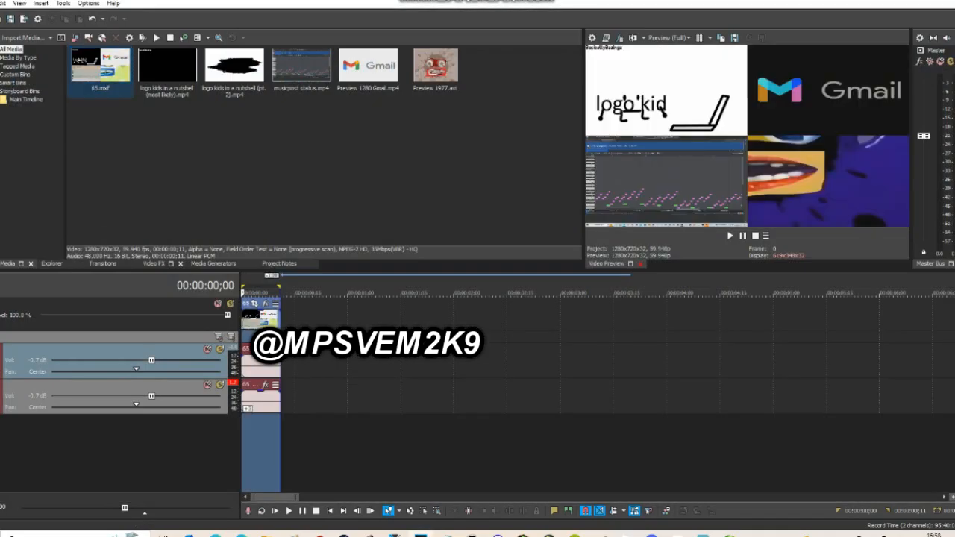
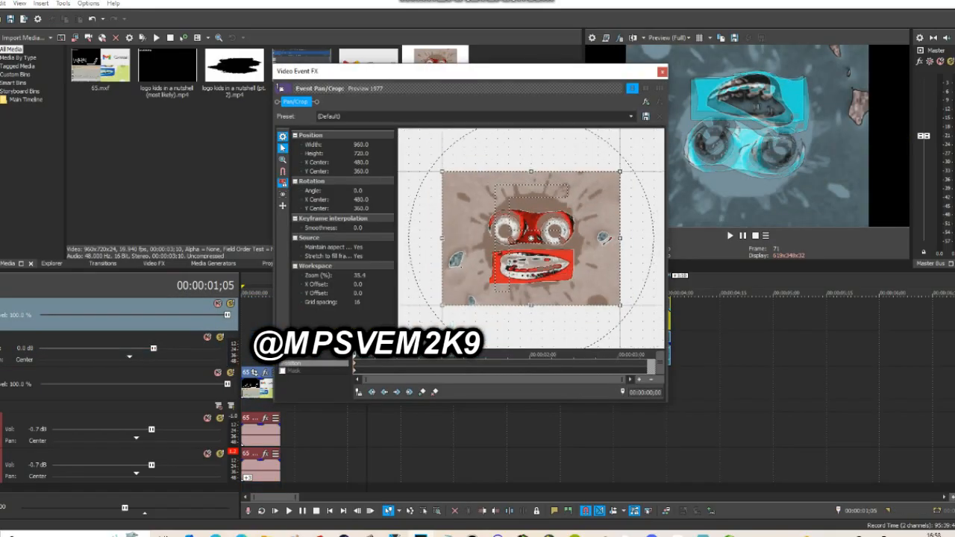
Pan/crop the Preview 1977 clip into the lower-right quarter, width 1,920.5, height 1,440.4, center -0.2, -0.2, without maintaining aspect ratio.
scroll(585, 276, down, 6)
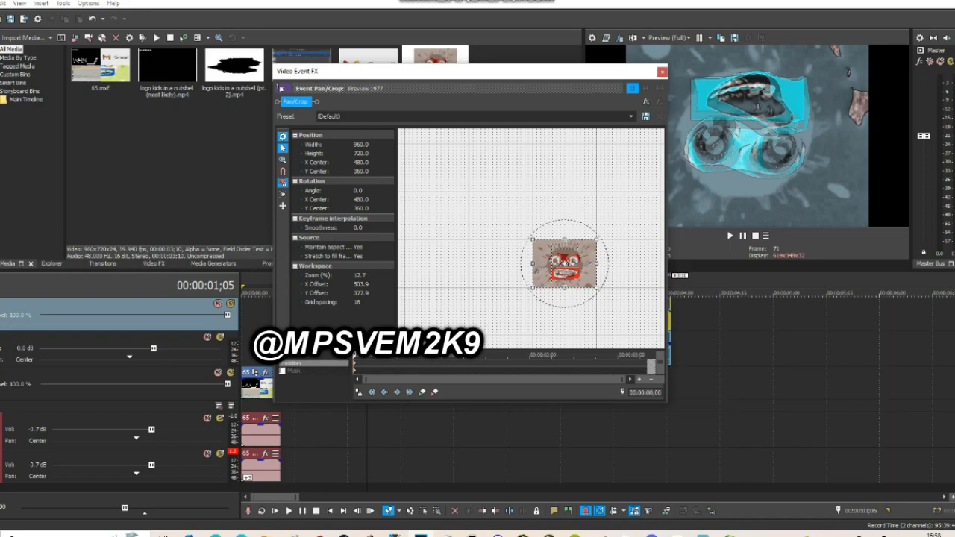
drag(533, 240, 469, 192)
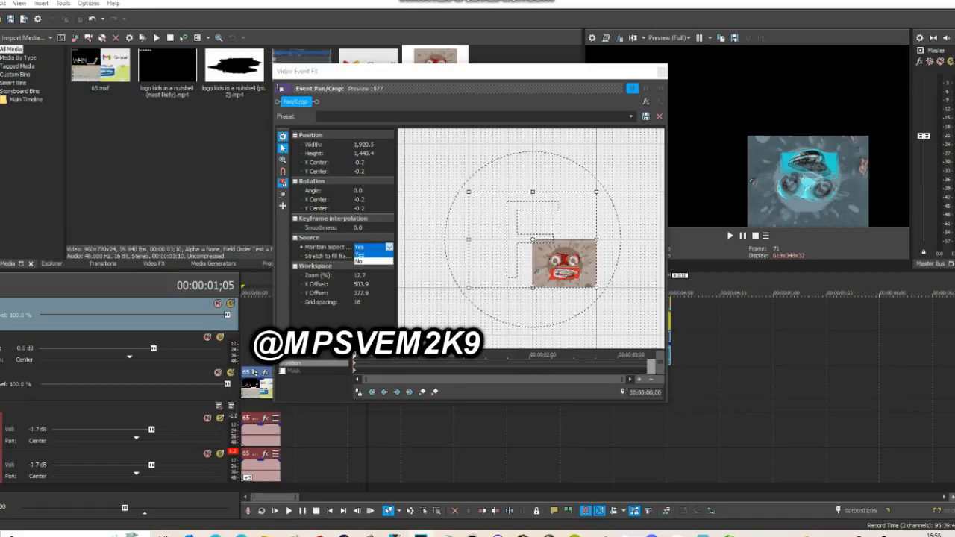
click(360, 262)
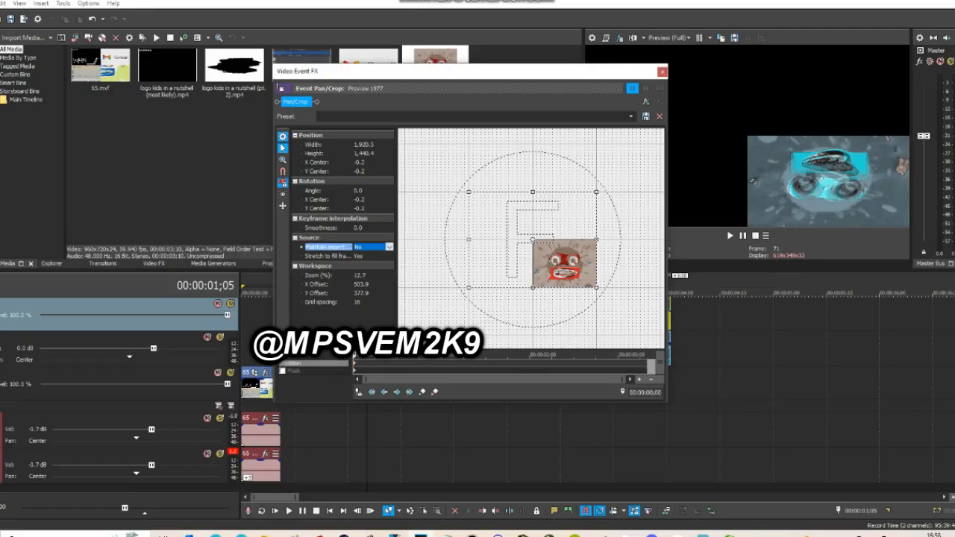
click(662, 71)
Trim the end of the Preview 1977 clip at 00:00:00;11 so it matches the length of the 65.mxf clip.
drag(478, 320, 403, 320)
click(262, 319)
click(279, 320)
right_click(280, 319)
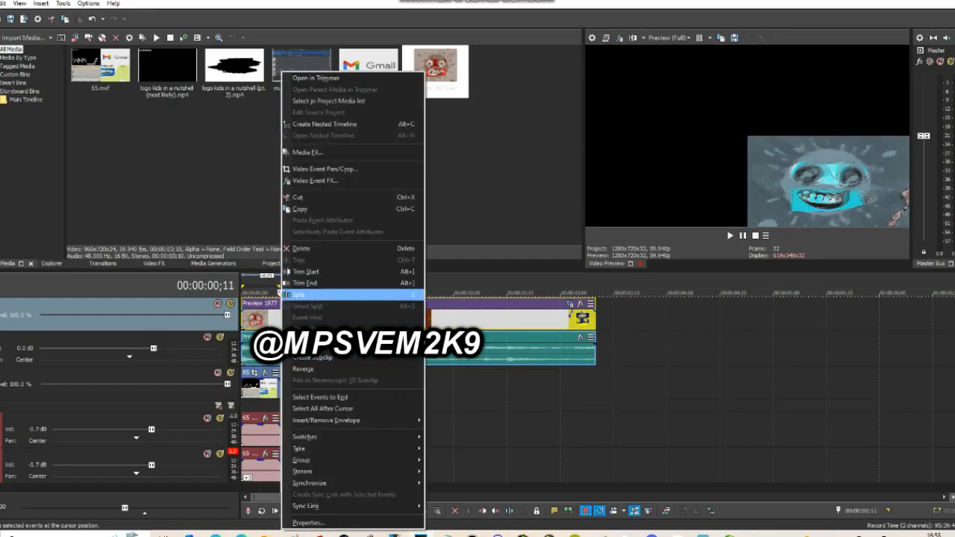
click(298, 282)
click(255, 319)
Duplicate the Preview 1977 audio track and set the copy's pitch change to 3 with the Classic stretch method.
right_click(320, 359)
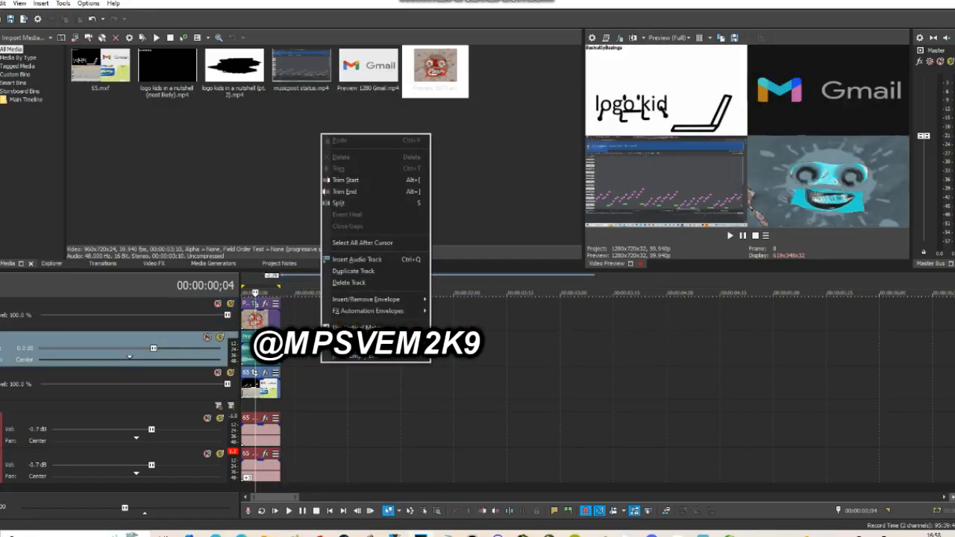
click(349, 271)
right_click(256, 388)
click(283, 522)
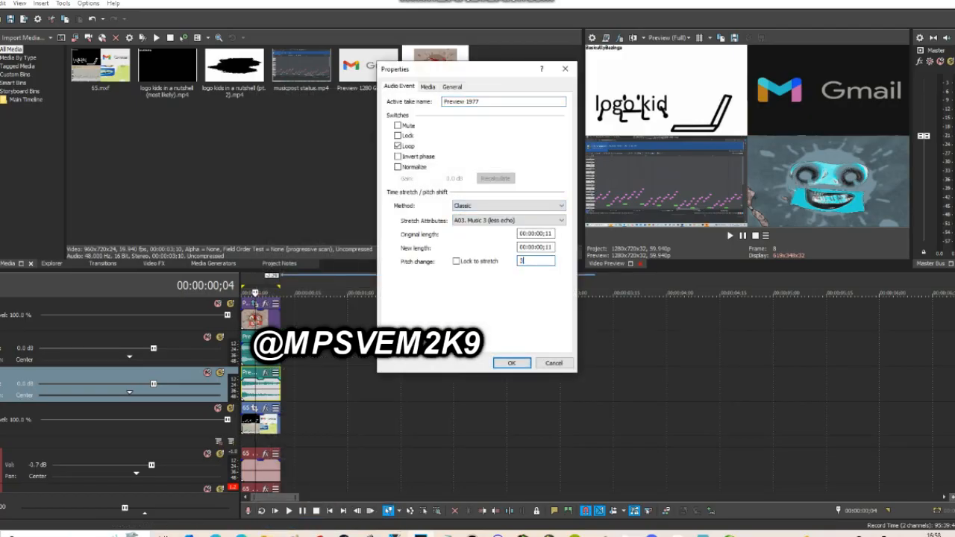
key(Return)
Render the Preview 1977 clip's time range as Sony MXF file 66 and replace the 65.mxf project media with 66.mxf.
double_click(262, 319)
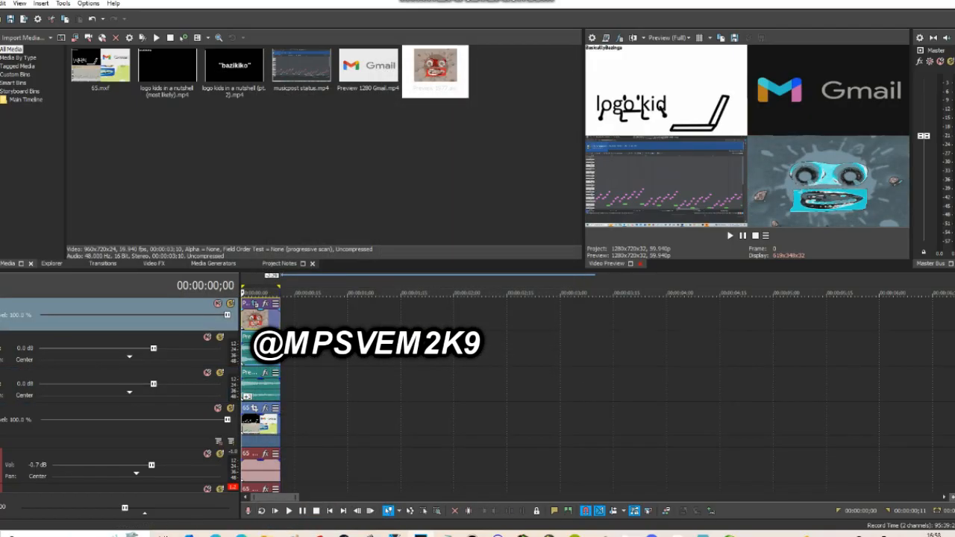
click(0, 4)
click(9, 83)
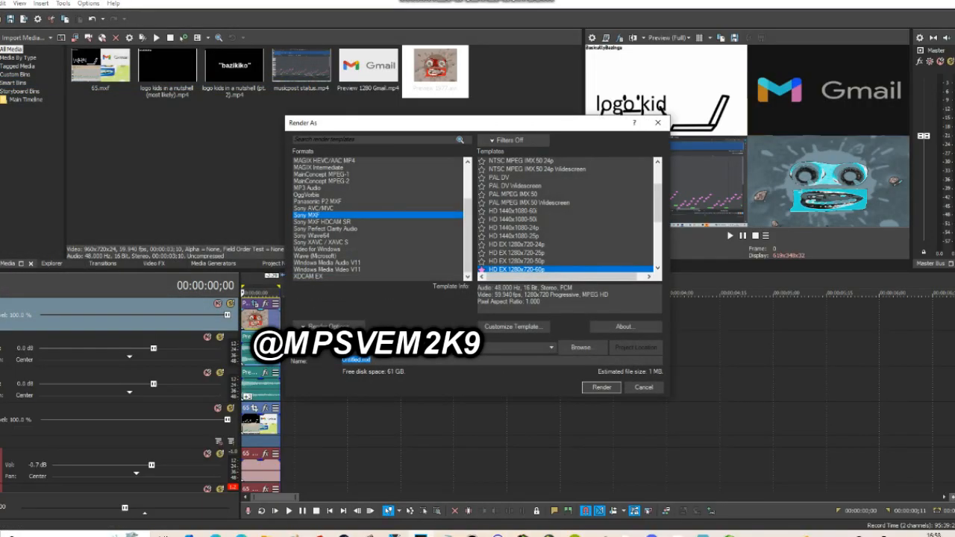
key(Return)
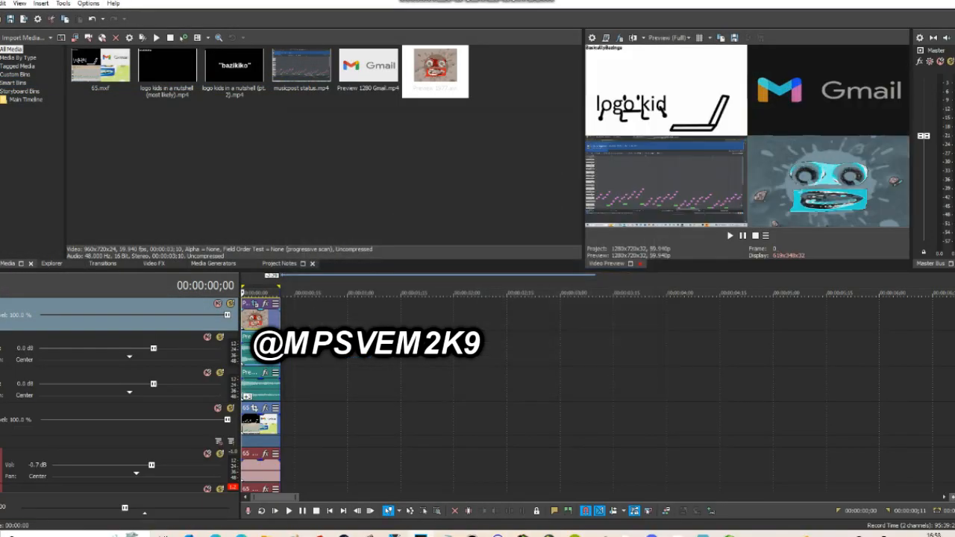
right_click(95, 73)
click(179, 279)
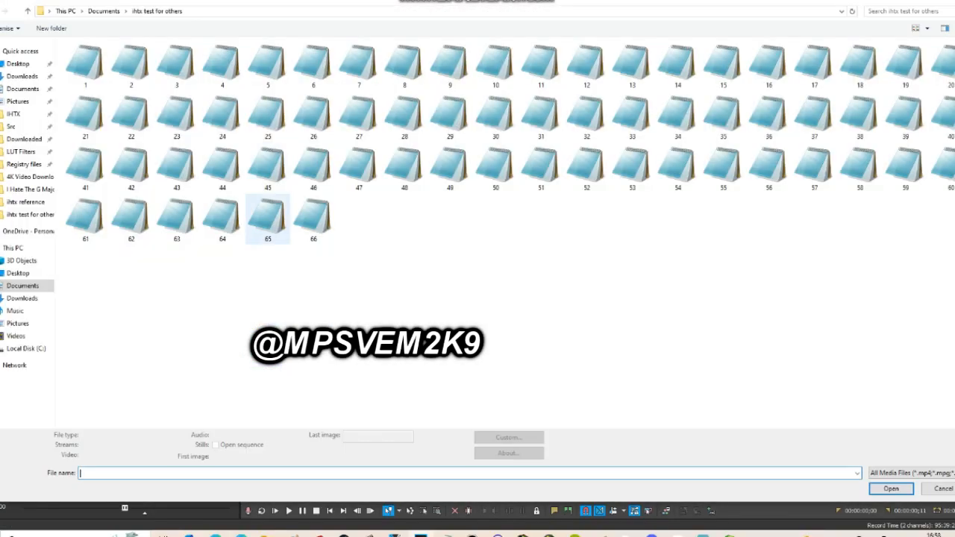
double_click(315, 220)
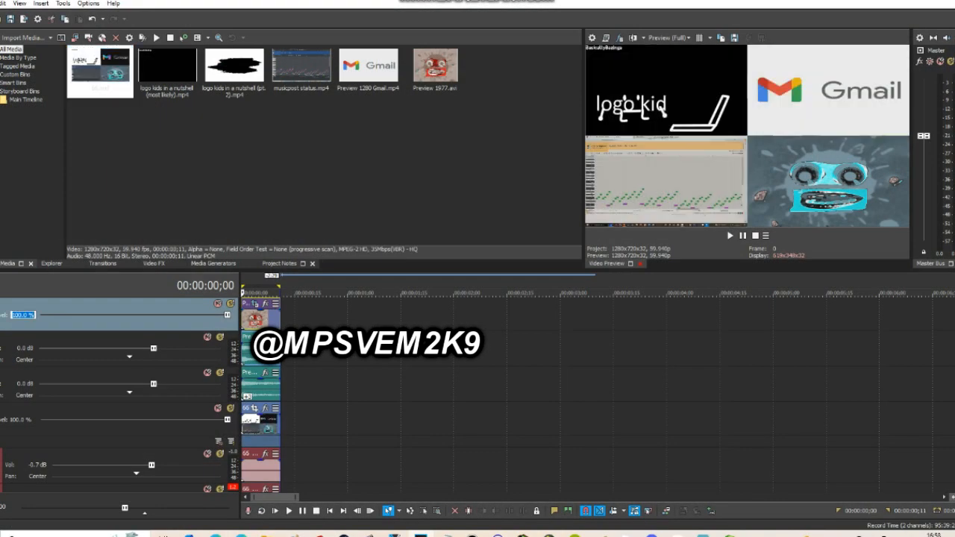
Delete the Preview 1977 video track and its two audio tracks.
key(Delete)
key(Delete)
key(Delete)
click(112, 338)
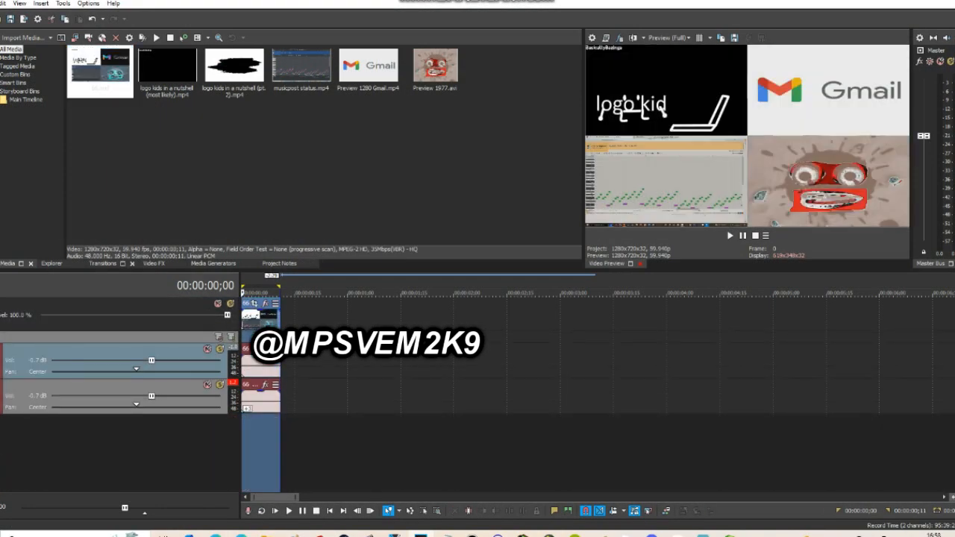
Undo the track deletions and the media replacement to restore the Preview 1977 overlay on 65.mxf.
key(ctrl+z)
key(ctrl+z)
key(ctrl+z)
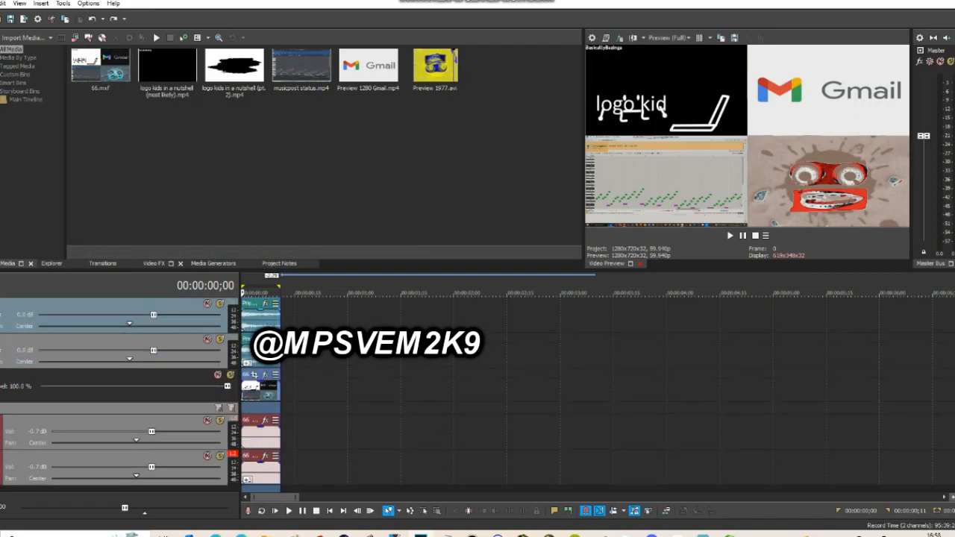
key(ctrl+z)
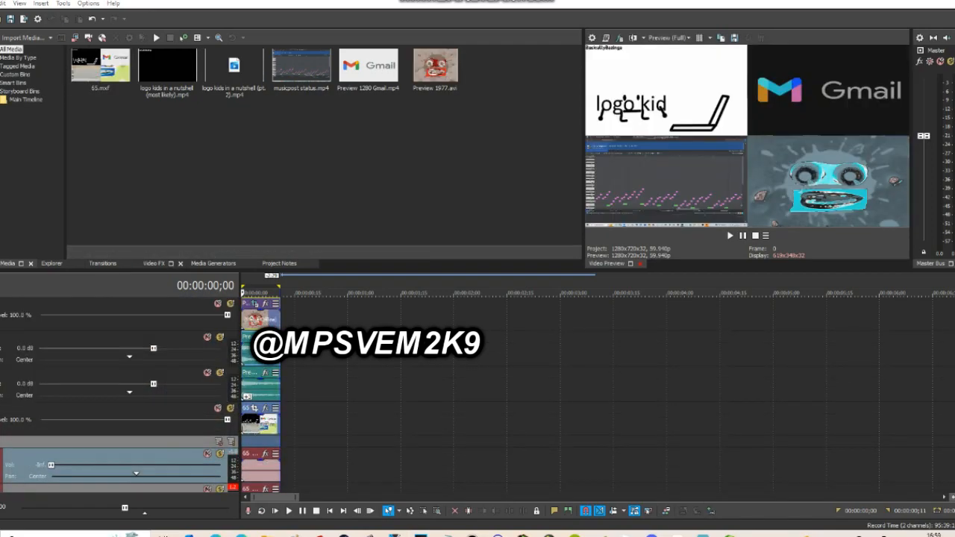
Render the four-clip composite again as Sony MXF file 66, overwriting the existing 66.mxf.
key(alt+f)
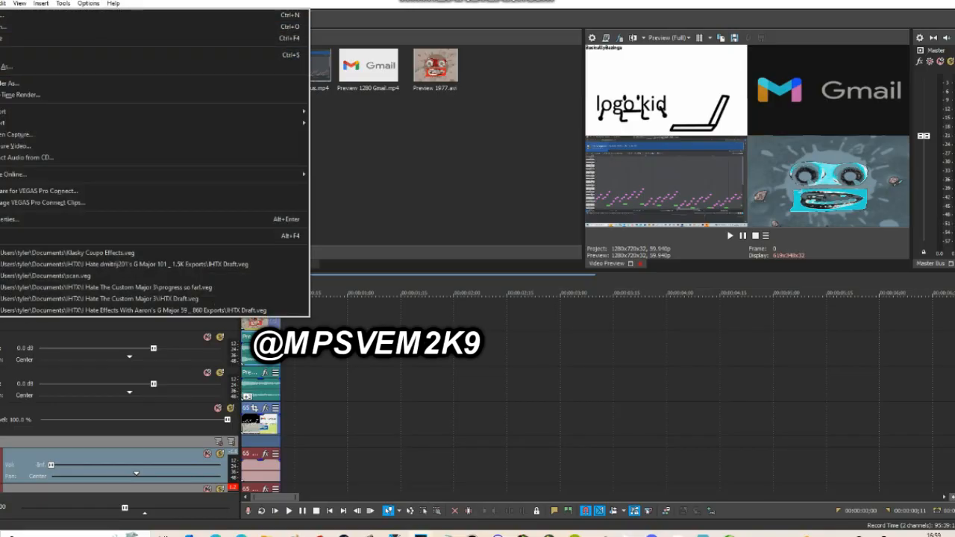
key(r)
key(Return)
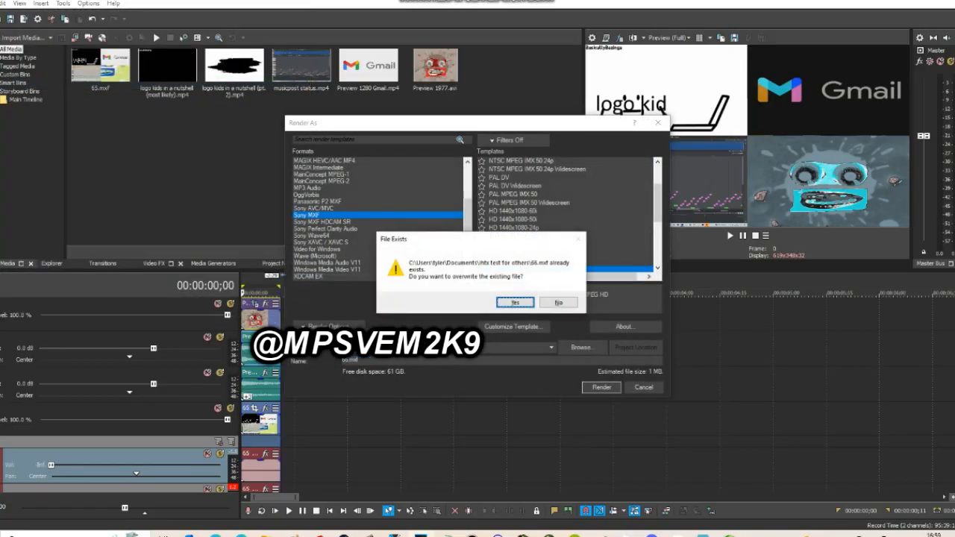
key(Return)
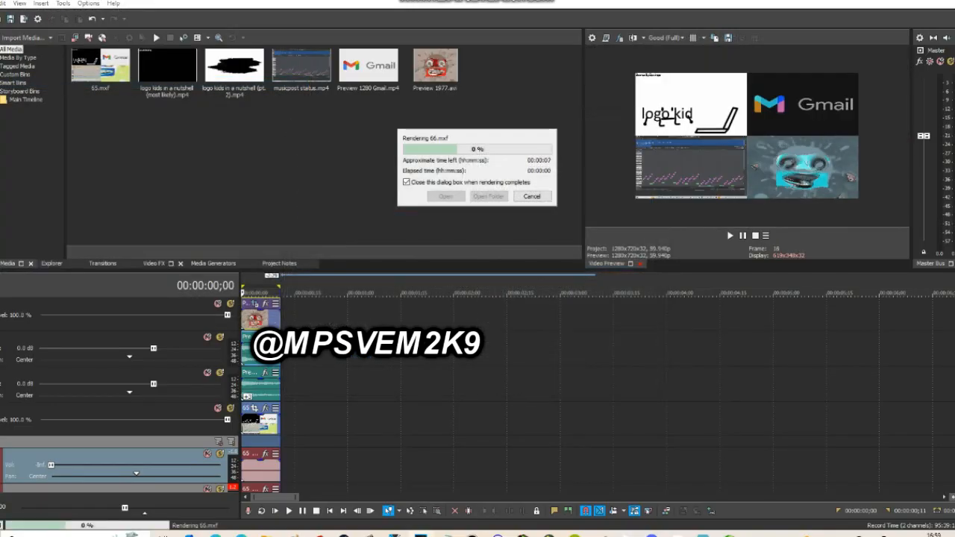
Remove the three Preview 1977 overlay tracks, leaving only the 65.mxf video and audio tracks.
key(Delete)
key(Delete)
key(Delete)
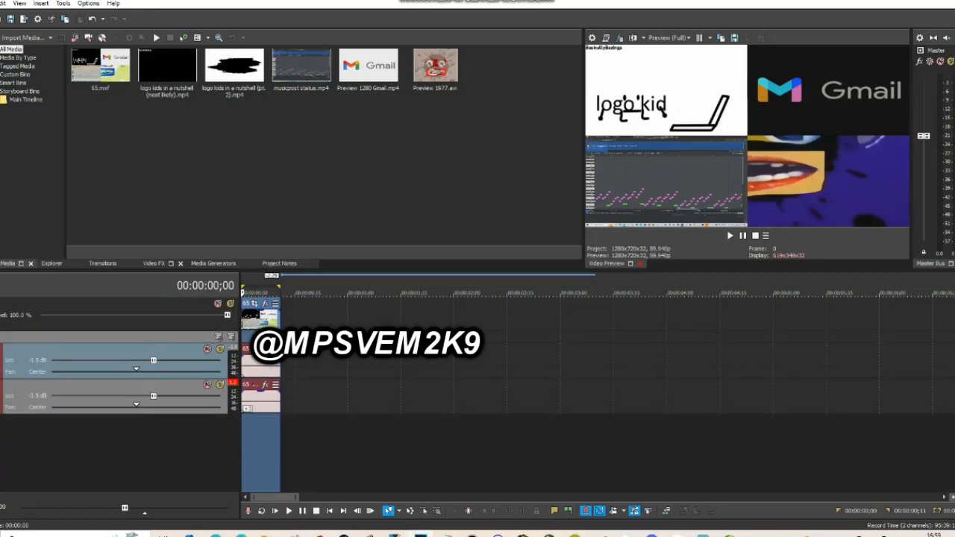
Replace the 65.mxf project media with 51.mxf.
right_click(123, 72)
click(145, 277)
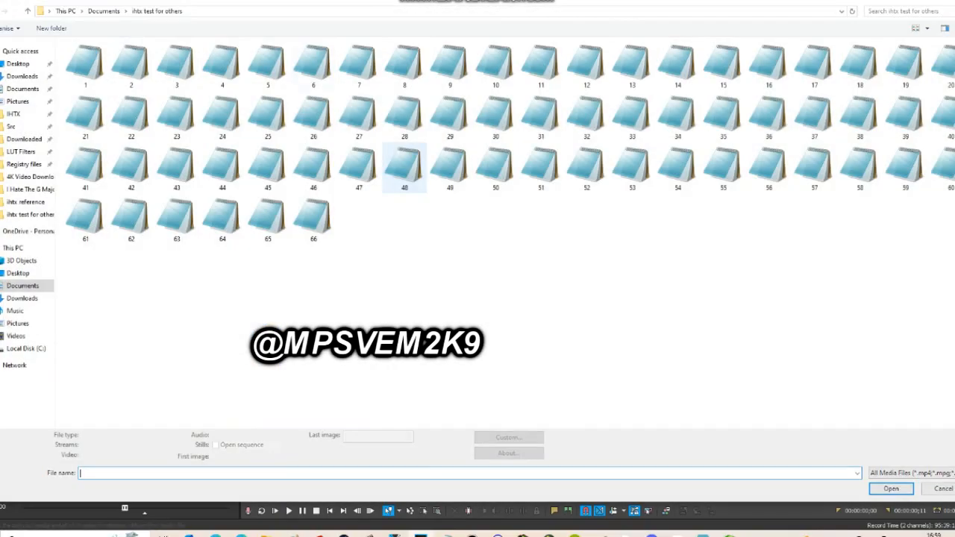
double_click(541, 167)
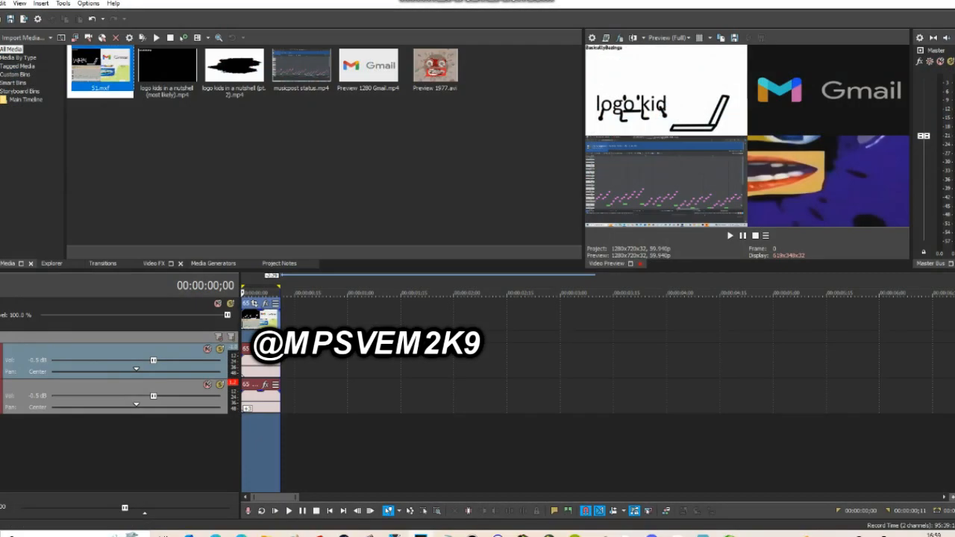
Replace the 51.mxf project media with 66.mxf.
right_click(110, 89)
click(145, 298)
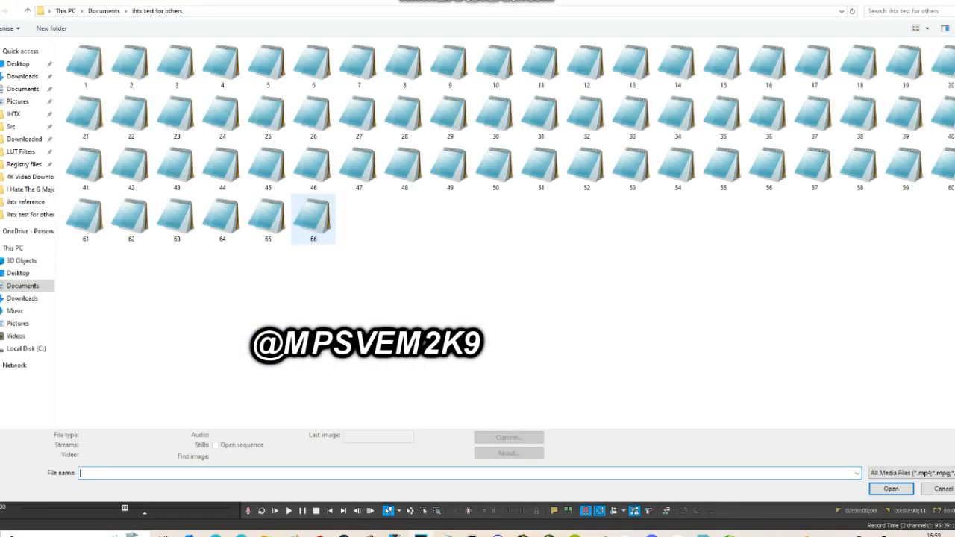
double_click(314, 218)
Render the 66.mxf clip as Sony MXF file 67 and replace the project media with 67.mxf.
click(1, 4)
click(15, 83)
key(Return)
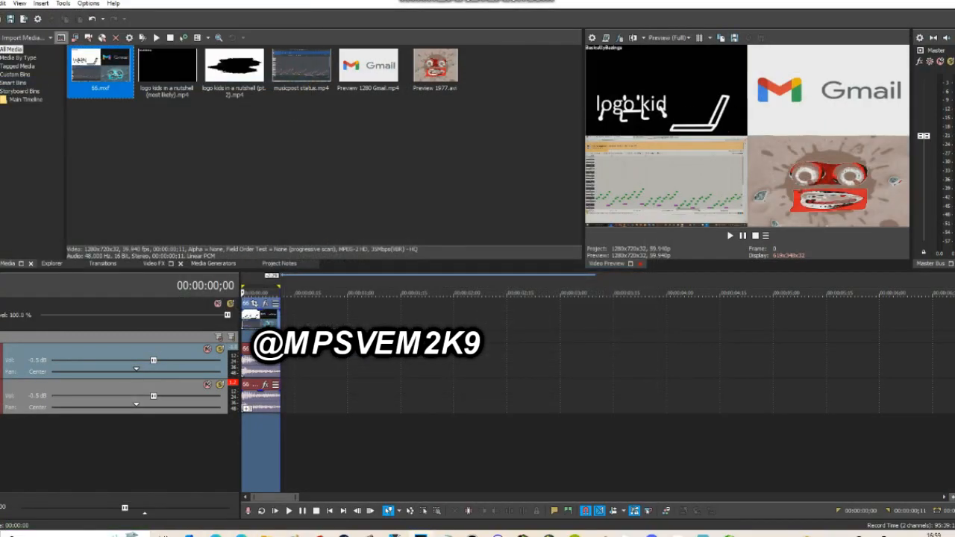
right_click(115, 77)
click(139, 283)
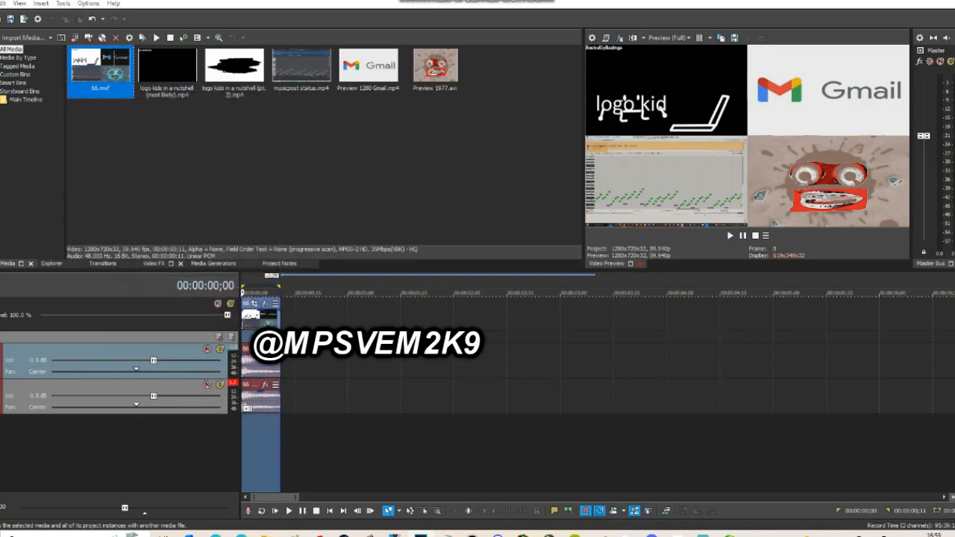
double_click(352, 218)
Render the 67.mxf clip as Sony MXF file 68 and replace the project media with 68.mxf.
click(2, 4)
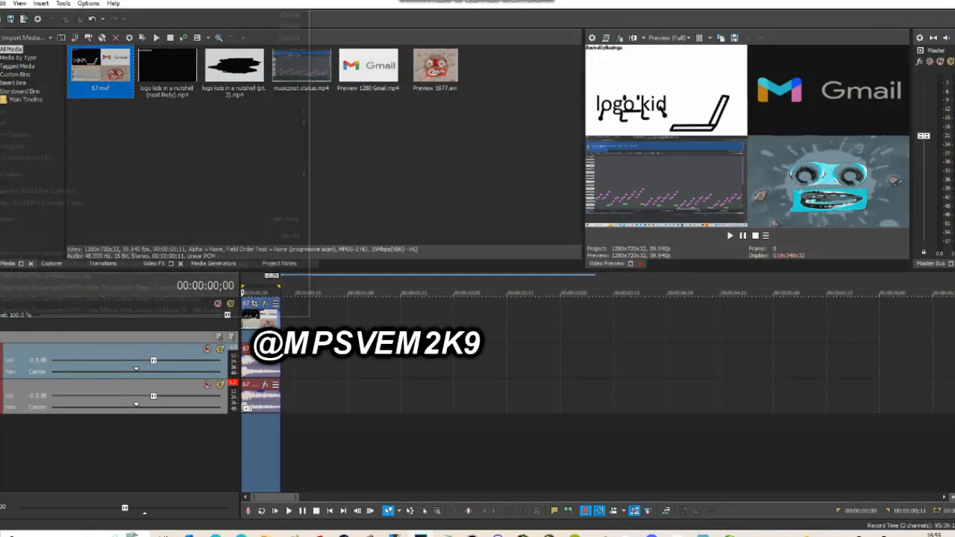
click(15, 83)
key(Return)
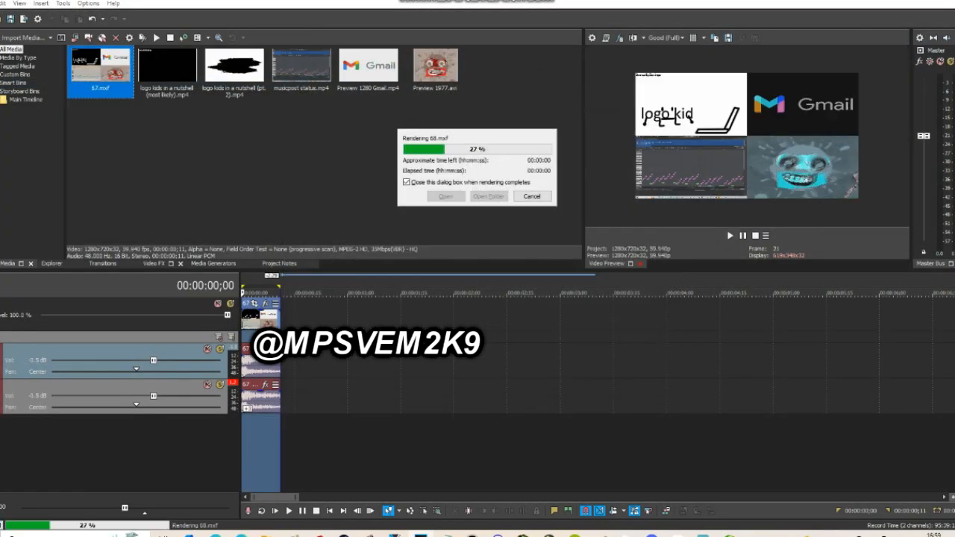
right_click(112, 95)
click(133, 313)
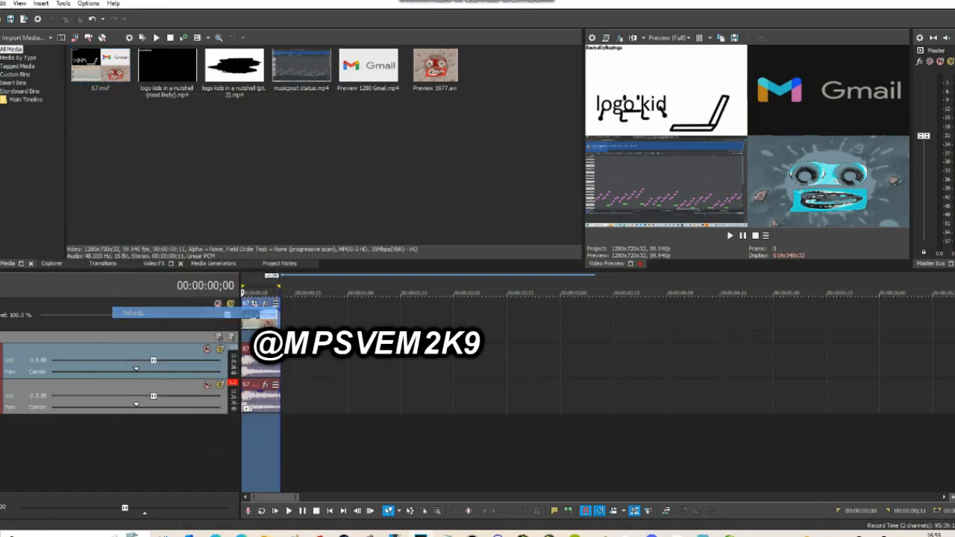
right_click(121, 83)
click(149, 290)
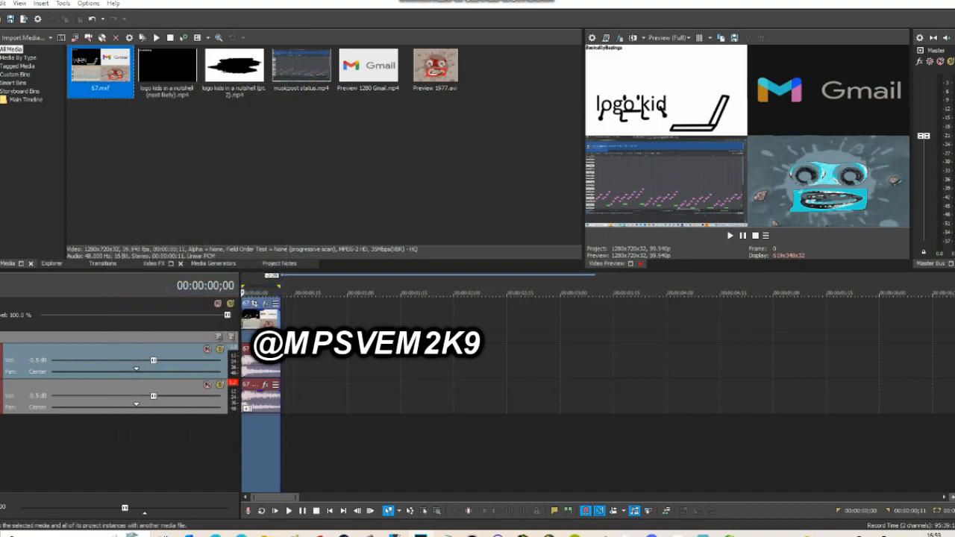
double_click(405, 218)
Render the 68.mxf clip as Sony MXF file 69 and replace the project media with 69.mxf.
click(1, 4)
click(22, 84)
key(Return)
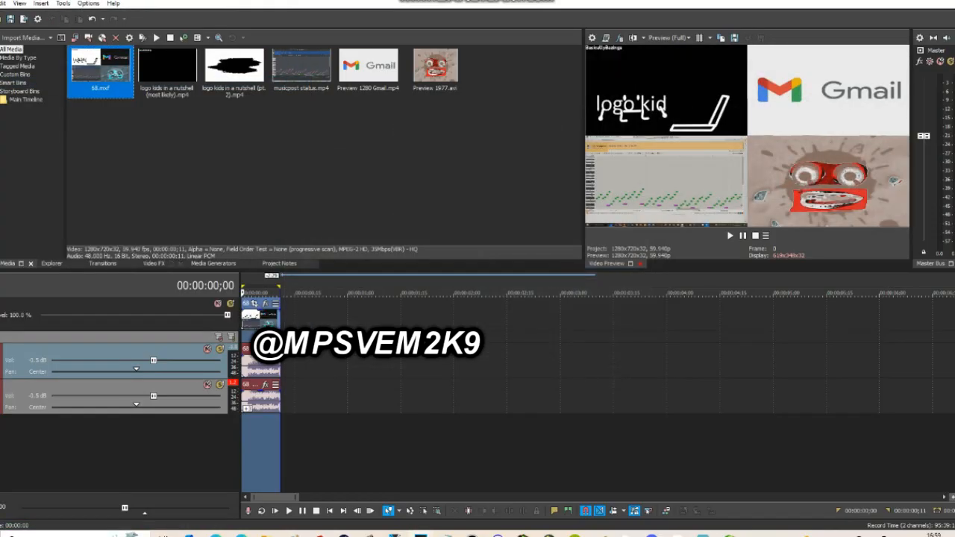
right_click(85, 74)
click(149, 283)
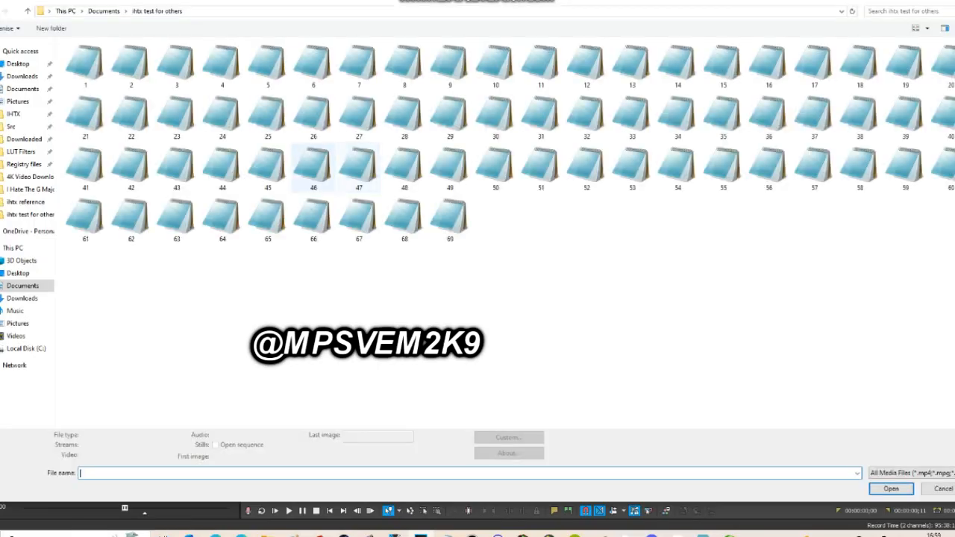
double_click(449, 220)
Render the 69.mxf clip as Sony MXF file 70 and replace the project media with 70.mxf.
click(0, 4)
click(11, 83)
key(Return)
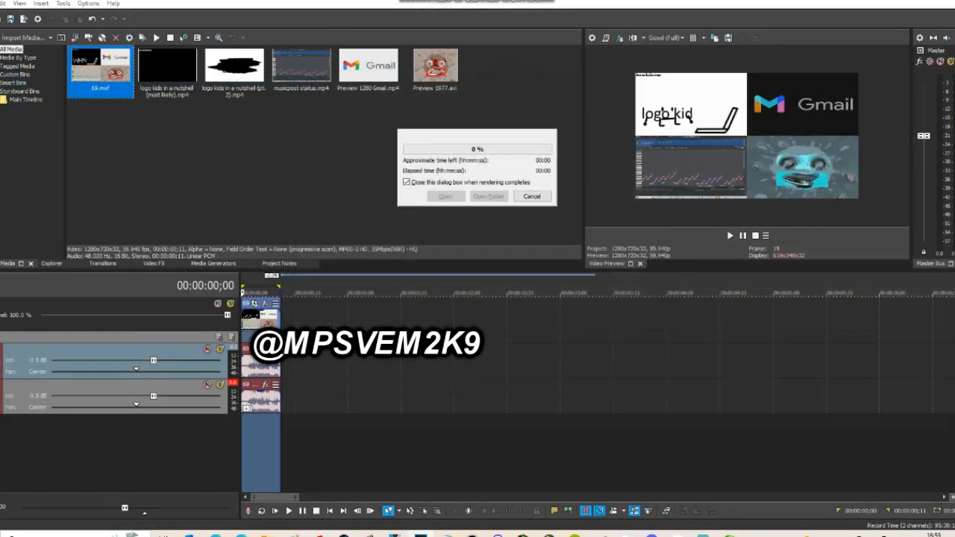
right_click(105, 76)
click(150, 283)
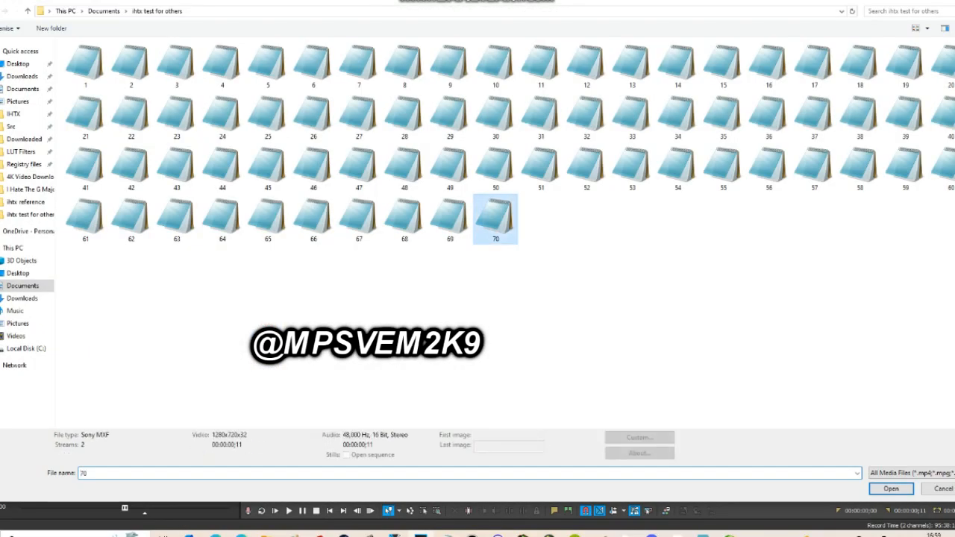
double_click(495, 220)
Render the 70.mxf clip as Sony MXF file 717 with the HD EX 1280x720-60p template.
click(1, 4)
click(11, 84)
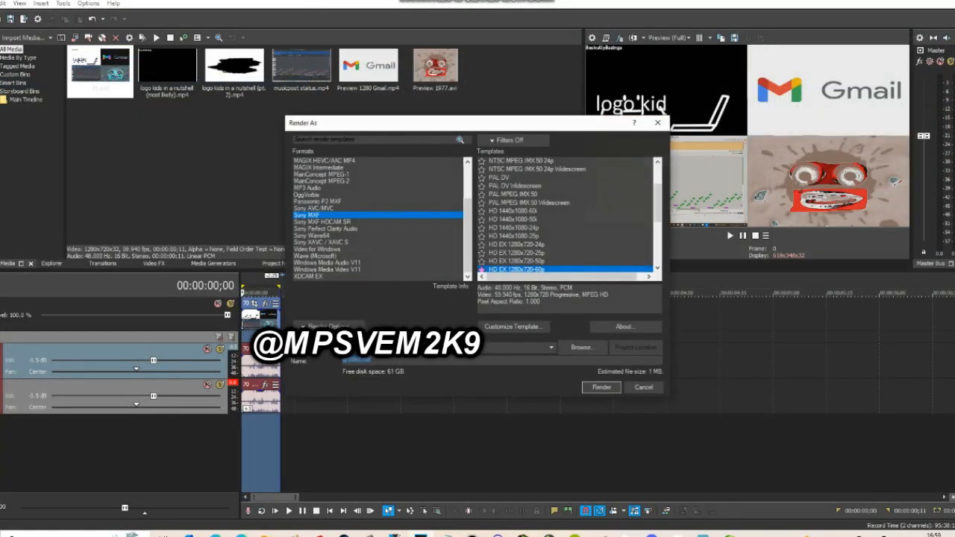
click(602, 387)
Rename the rendered file 717 as 71 and replace the 70.mxf project media with it.
right_click(105, 74)
click(119, 284)
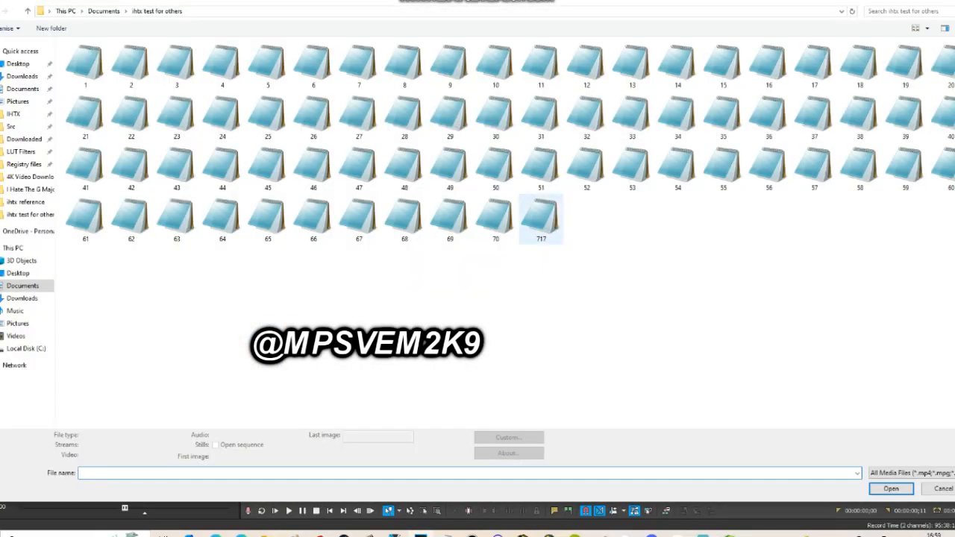
right_click(544, 235)
click(573, 457)
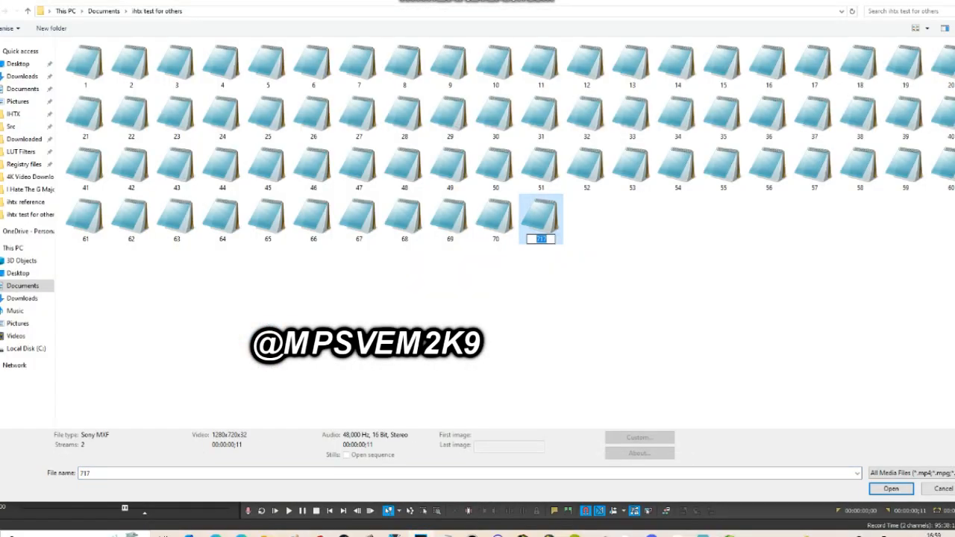
key(Return)
Render the 71.mxf clip as Sony MXF file 72 and replace the project media with 72.mxf.
click(2, 4)
click(30, 83)
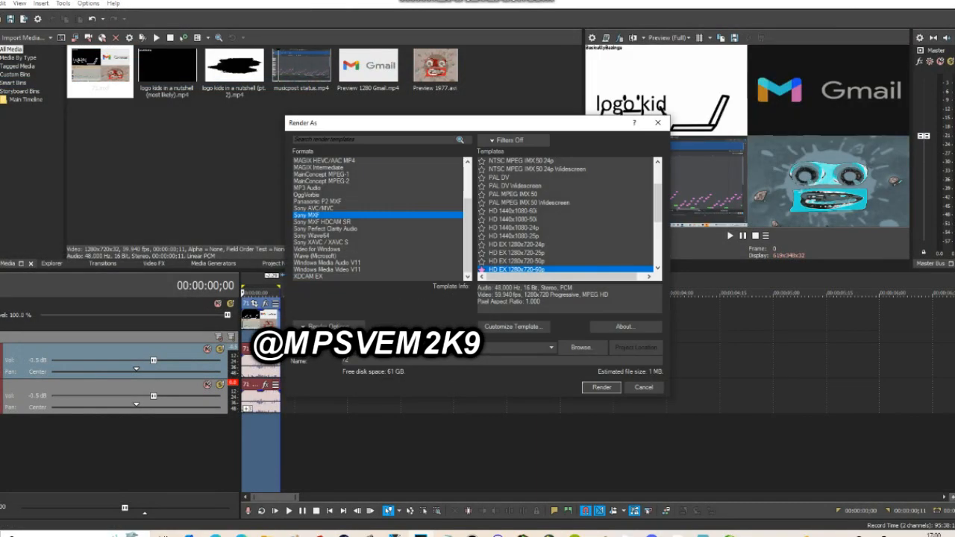
key(Return)
right_click(107, 78)
click(134, 283)
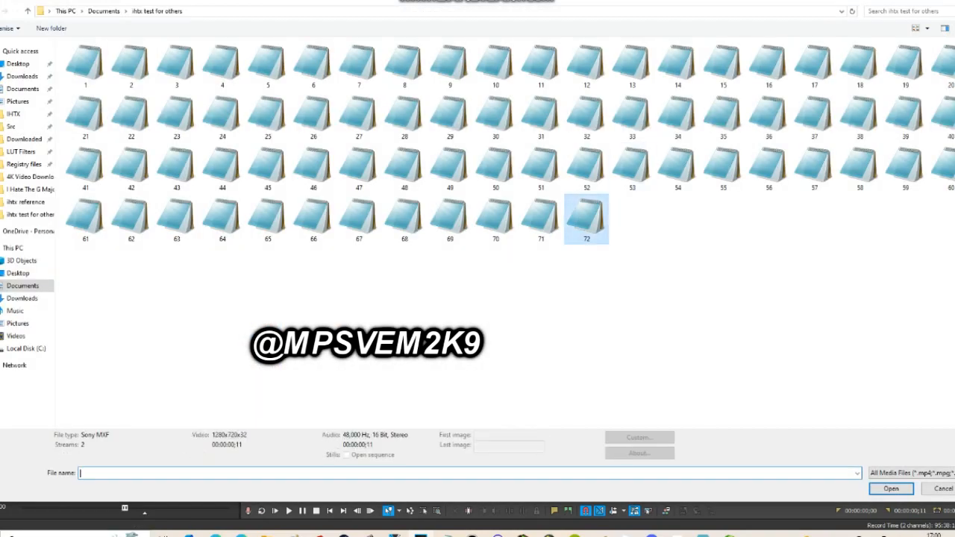
double_click(586, 218)
Render the 72.mxf clip as Sony MXF file 73 and replace the project media with 73.mxf.
click(1, 4)
click(45, 84)
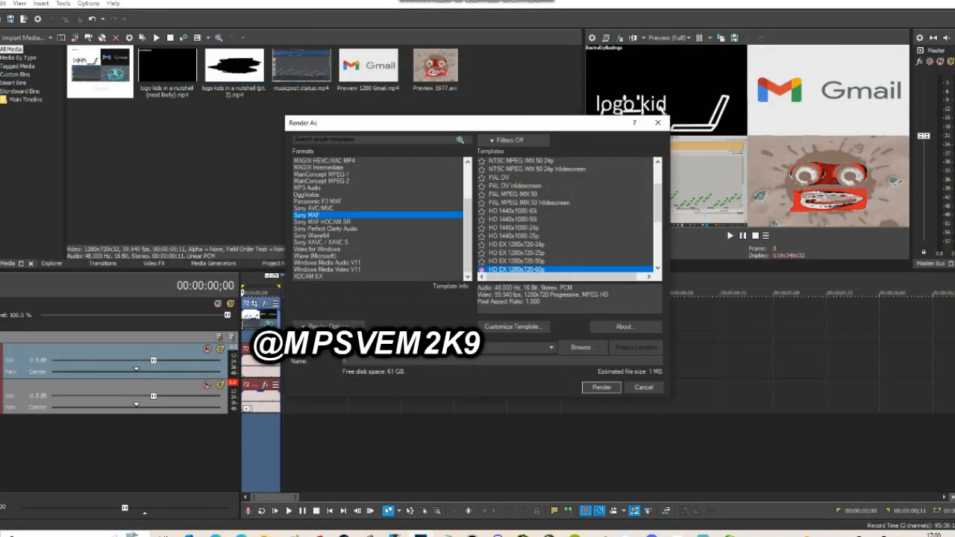
key(Return)
right_click(112, 72)
click(136, 277)
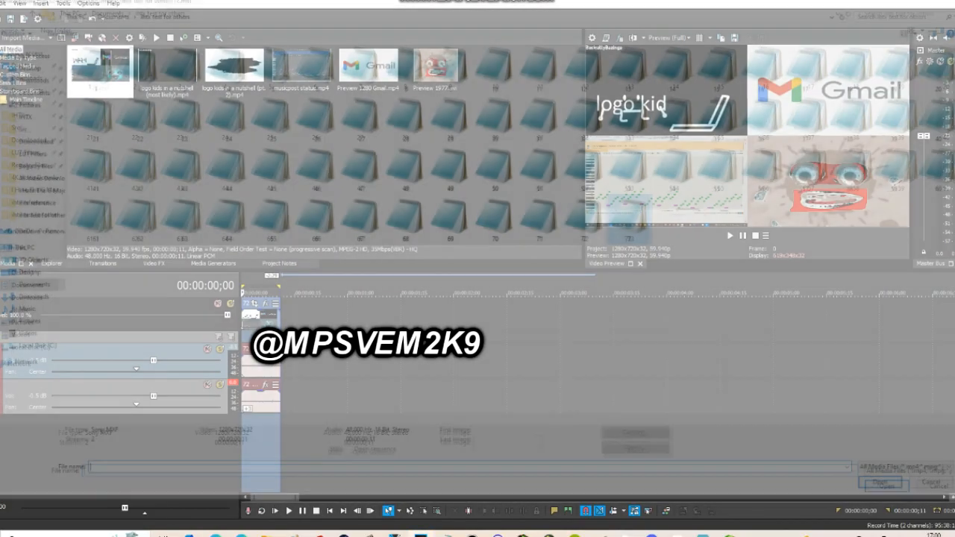
double_click(630, 218)
Render the 73.mxf clip as Sony MXF file 74 and replace the project media with 74.mxf.
click(2, 4)
click(45, 84)
key(Return)
right_click(100, 62)
click(123, 266)
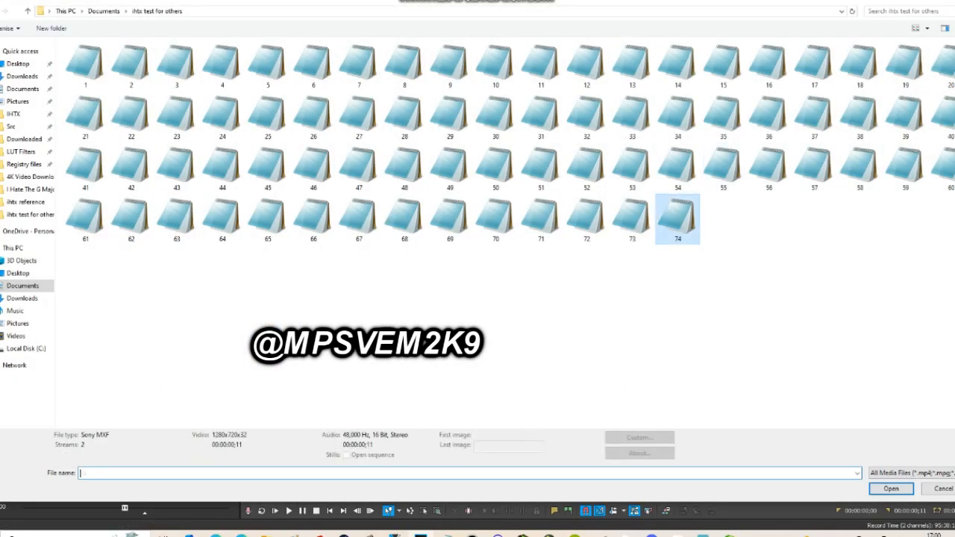
double_click(678, 218)
Render the 74.mxf clip as Sony MXF file 75 and replace the project media with 75.mxf.
click(1, 4)
click(44, 82)
key(Return)
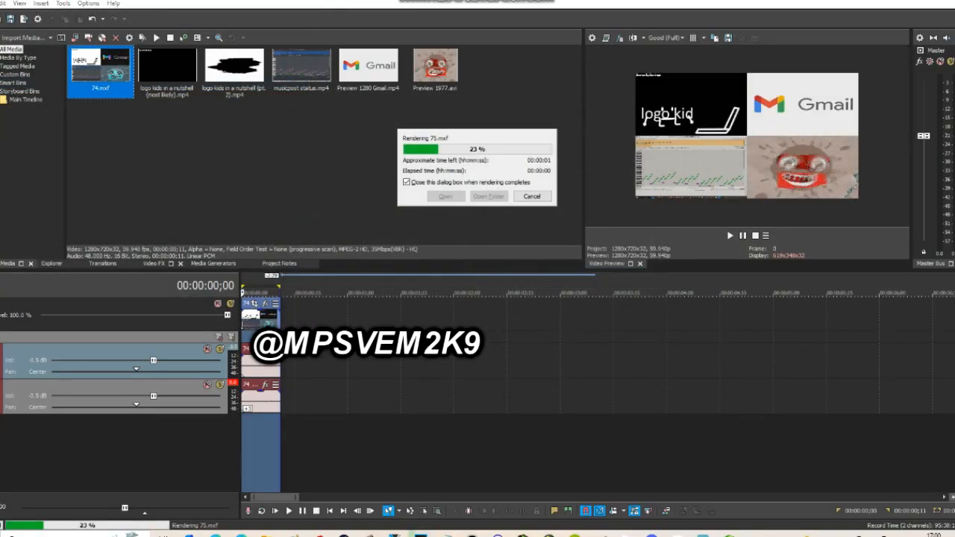
right_click(100, 61)
click(123, 270)
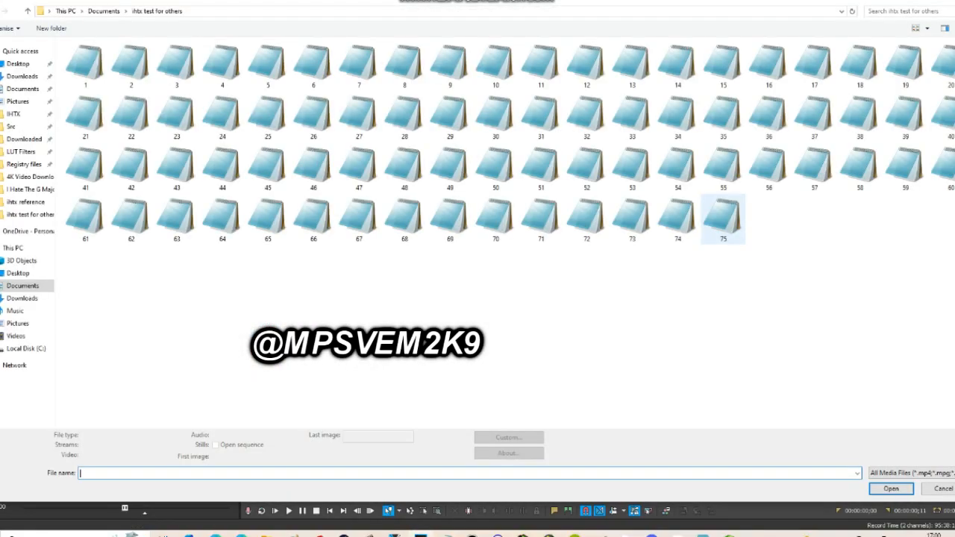
double_click(722, 219)
Render the 75.mxf clip as Sony MXF file 76 and replace the project media with 76.mxf.
click(2, 3)
click(44, 82)
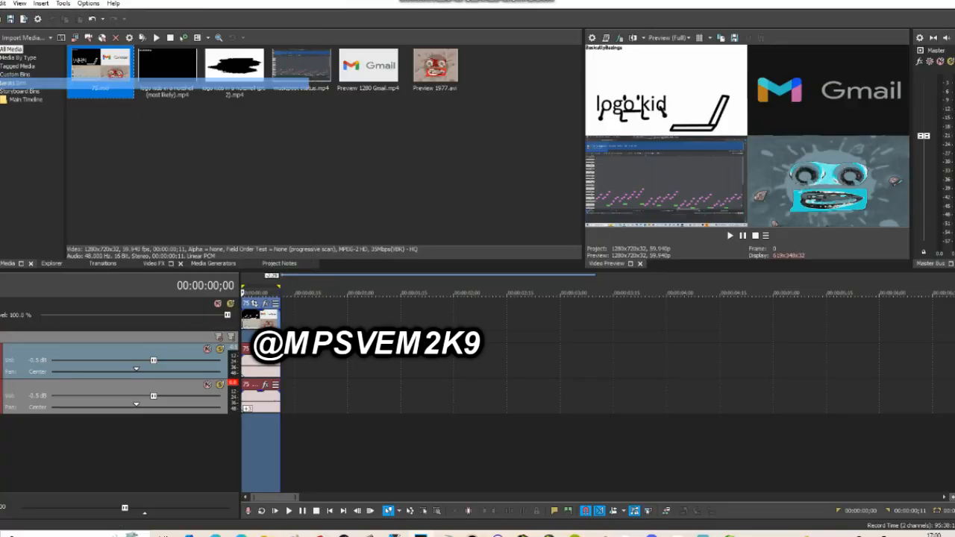
key(Return)
right_click(93, 75)
click(123, 273)
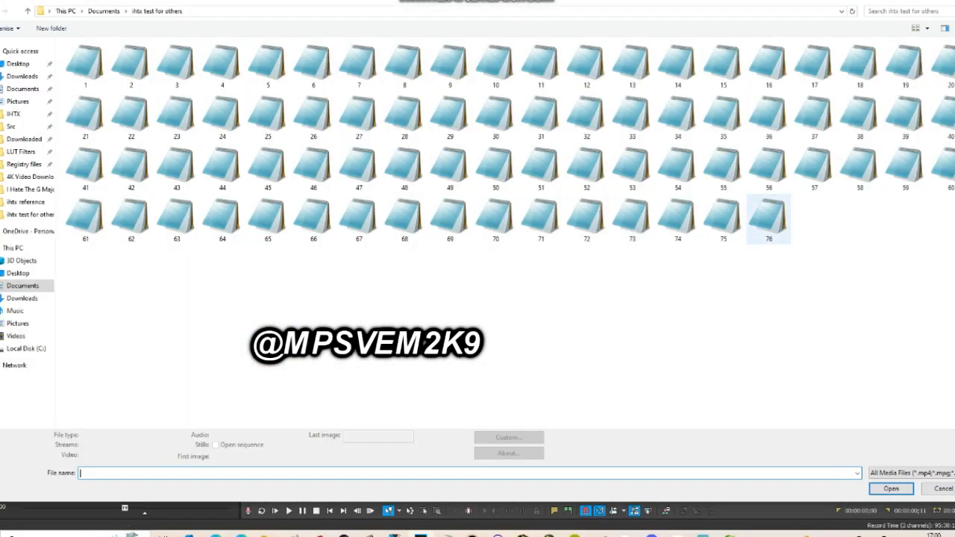
double_click(770, 220)
Render the 76.mxf clip as Sony MXF file 77 and replace the project media with 77.mxf.
click(2, 4)
click(22, 83)
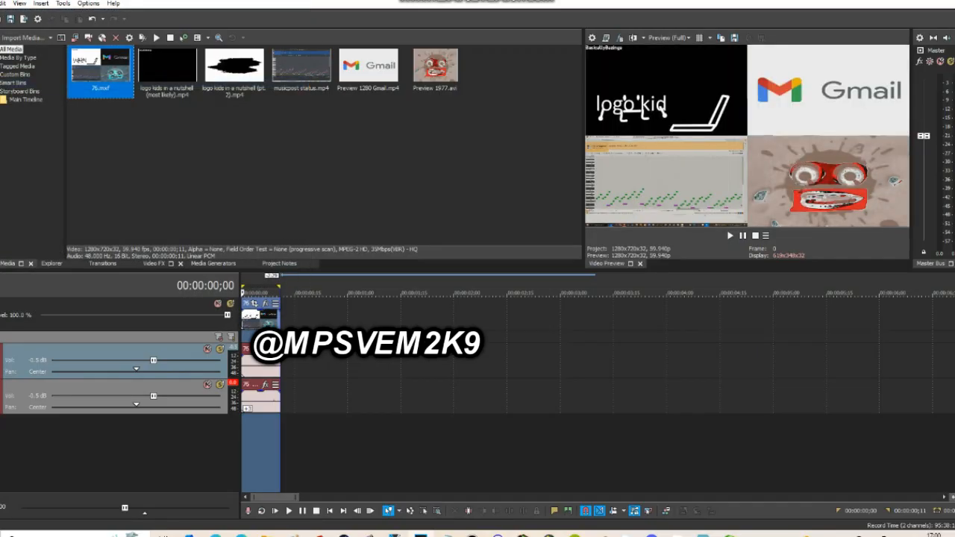
key(Return)
right_click(130, 73)
click(157, 280)
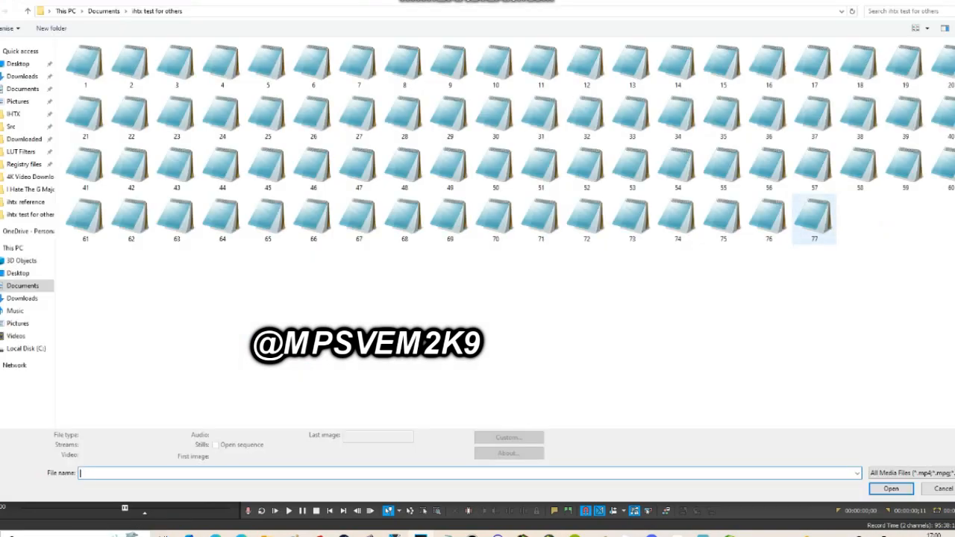
double_click(815, 220)
Render the 77.mxf clip as Sony MXF file 78 and replace the project media with 78.mxf.
click(2, 3)
click(22, 83)
key(Return)
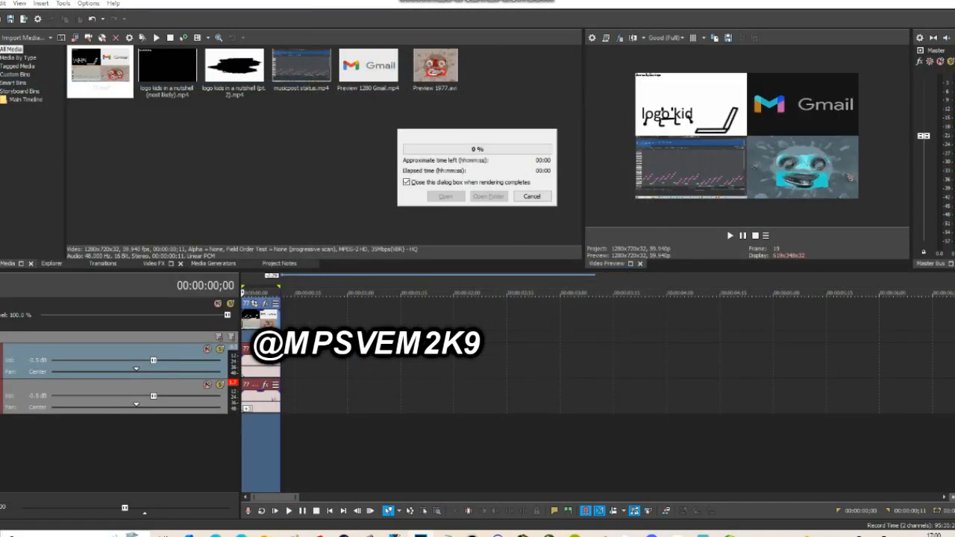
right_click(114, 97)
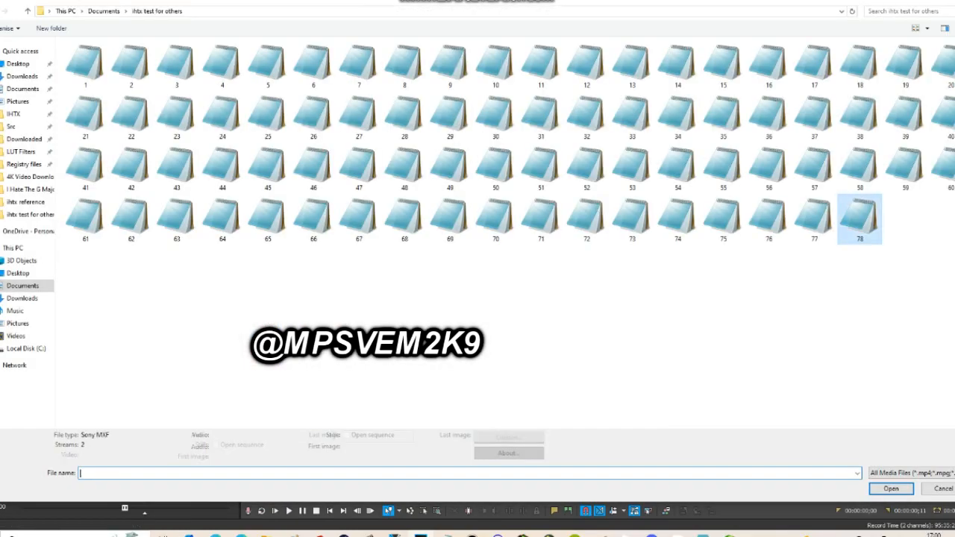
double_click(860, 218)
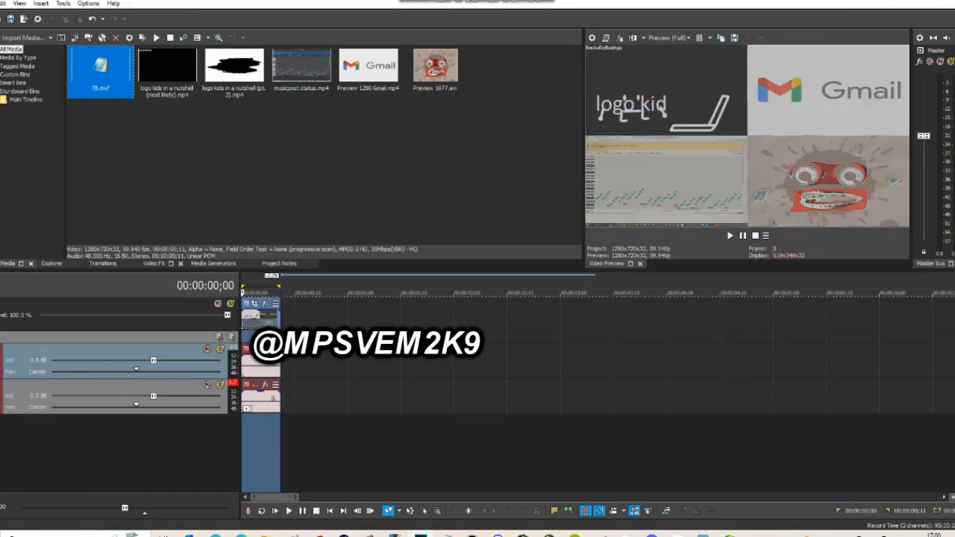
Render the 78.mxf clip as Sony MXF file 79 and replace the project media with 79.mxf.
click(2, 3)
click(60, 83)
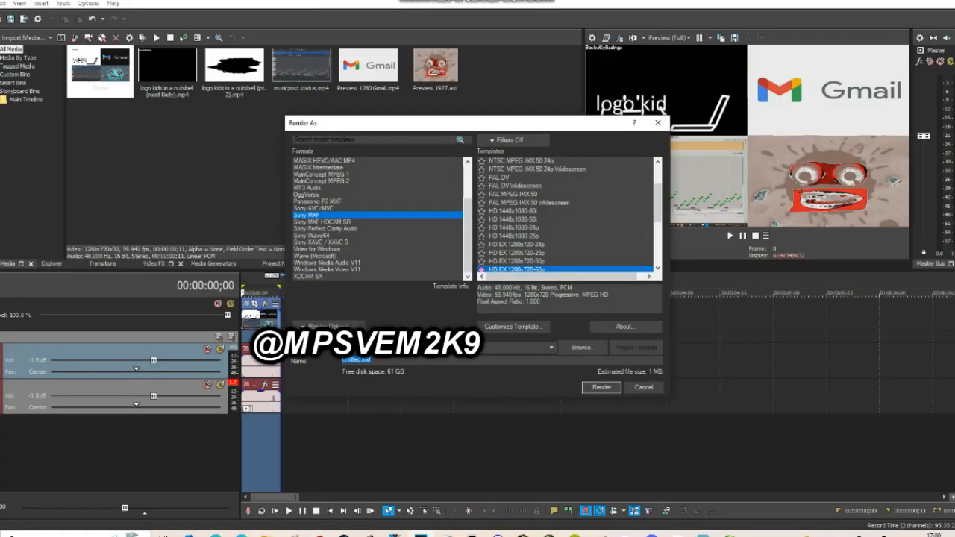
click(602, 387)
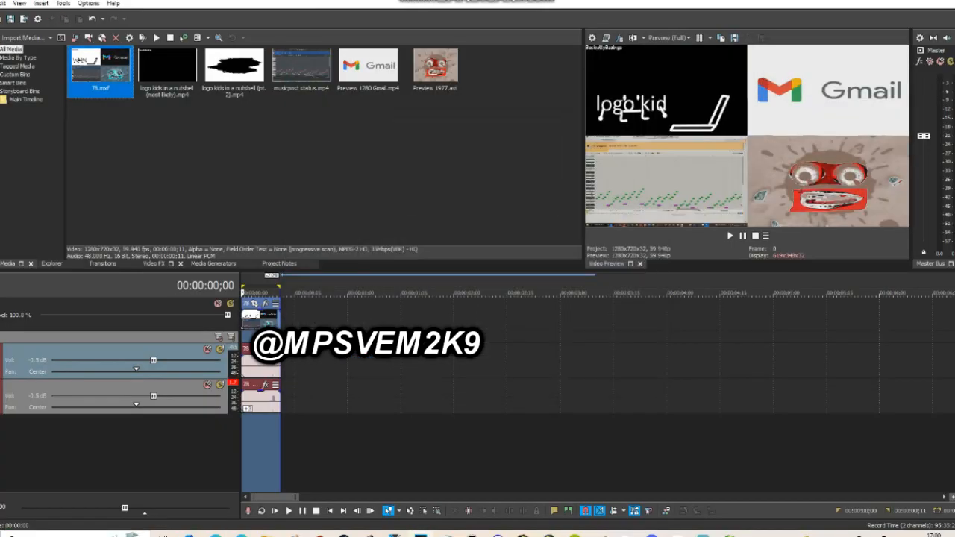
right_click(82, 81)
click(102, 286)
double_click(906, 220)
Render the 79.mxf clip as Sony MXF file 80 and replace the project media with 80.mxf.
click(0, 4)
click(23, 83)
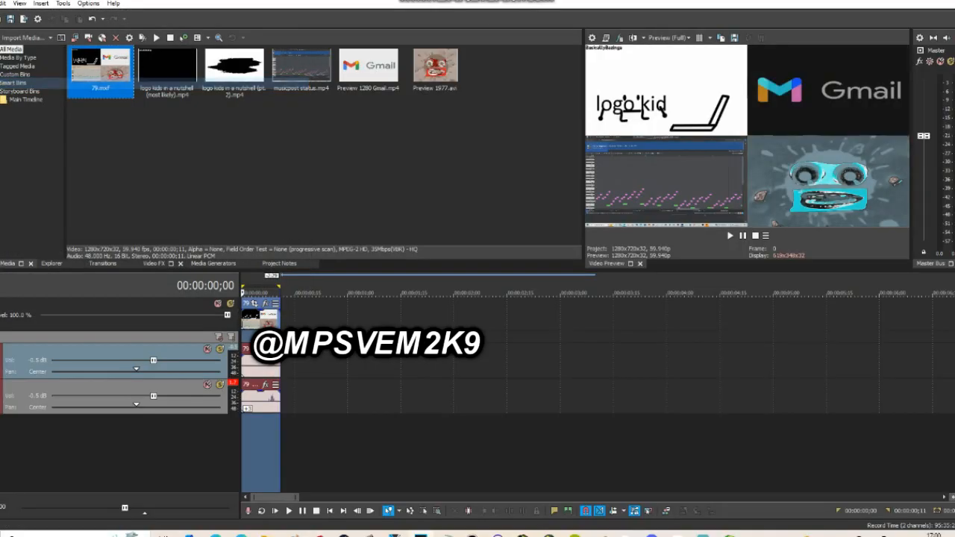
click(601, 387)
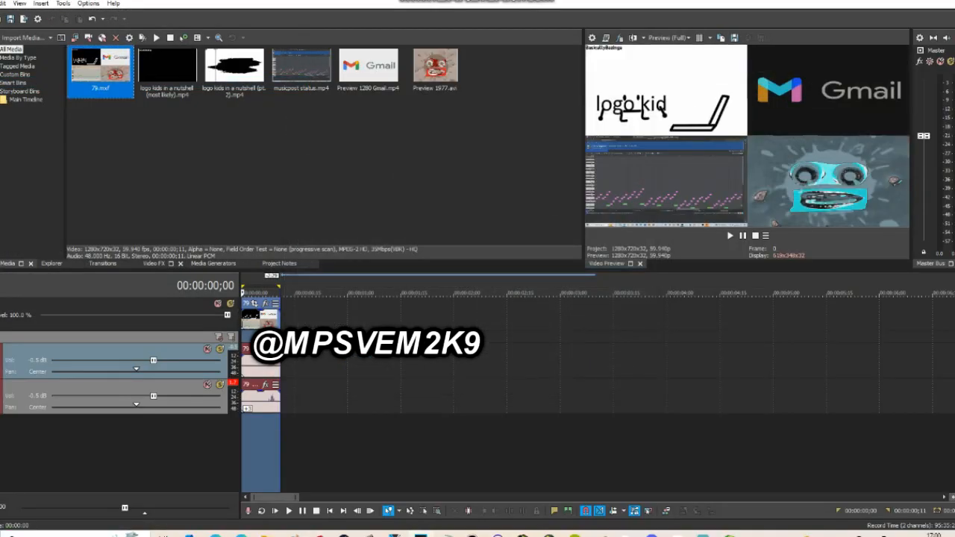
right_click(98, 74)
click(105, 295)
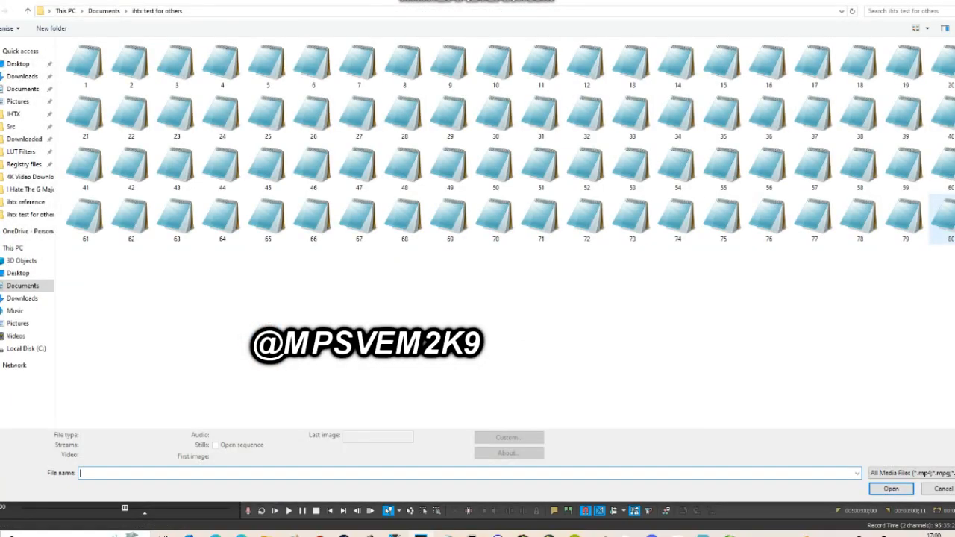
double_click(947, 218)
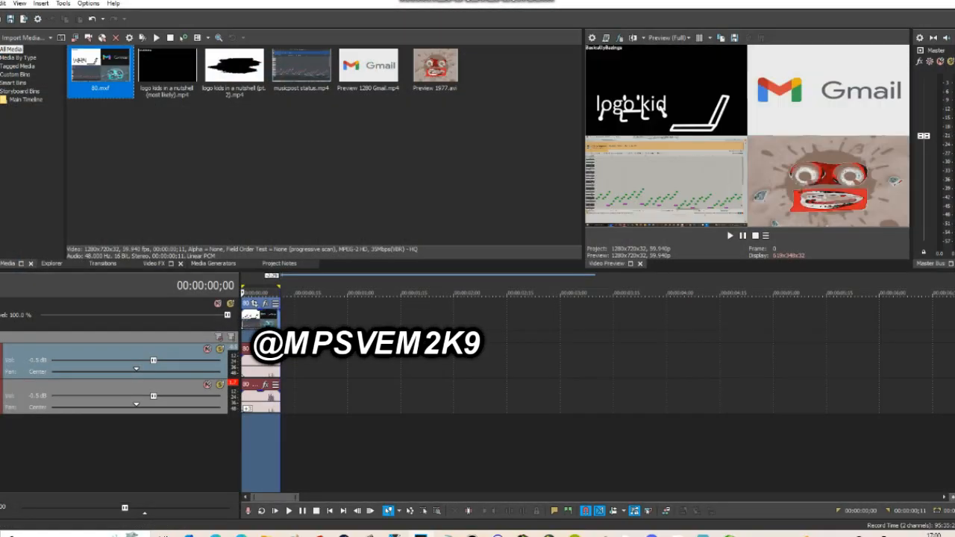
Lower the volume of both 80.mxf audio tracks to -Inf.
drag(153, 361, 50, 361)
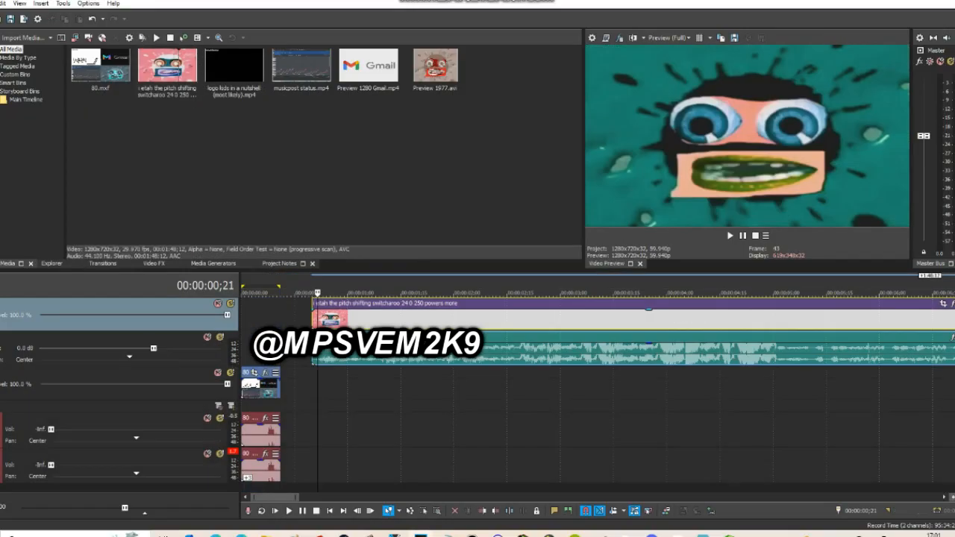
Trim the start of the pitch shifting switcharoo clip at 00:00:56;10 and move it to the beginning of the timeline.
scroll(597, 389, down, 5)
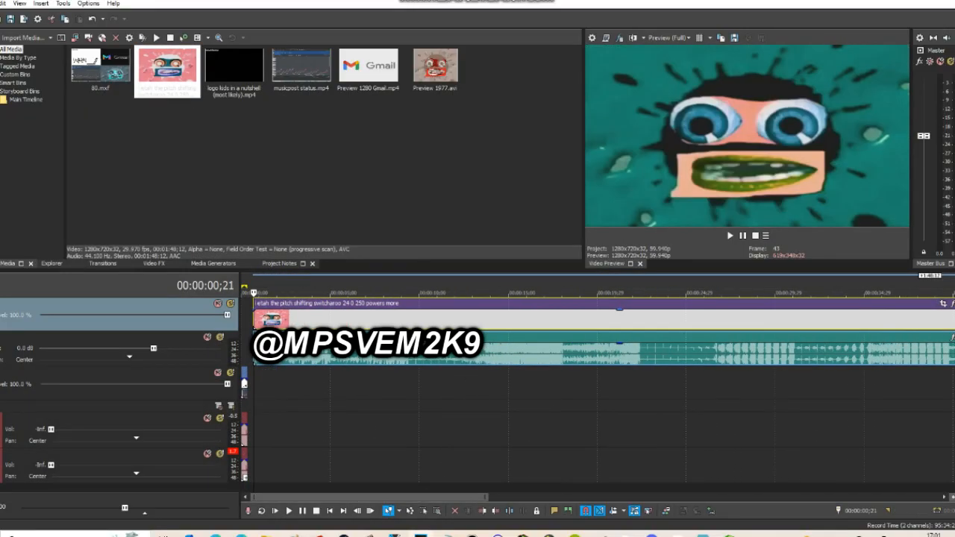
drag(478, 320, 466, 320)
drag(474, 497, 621, 497)
click(784, 320)
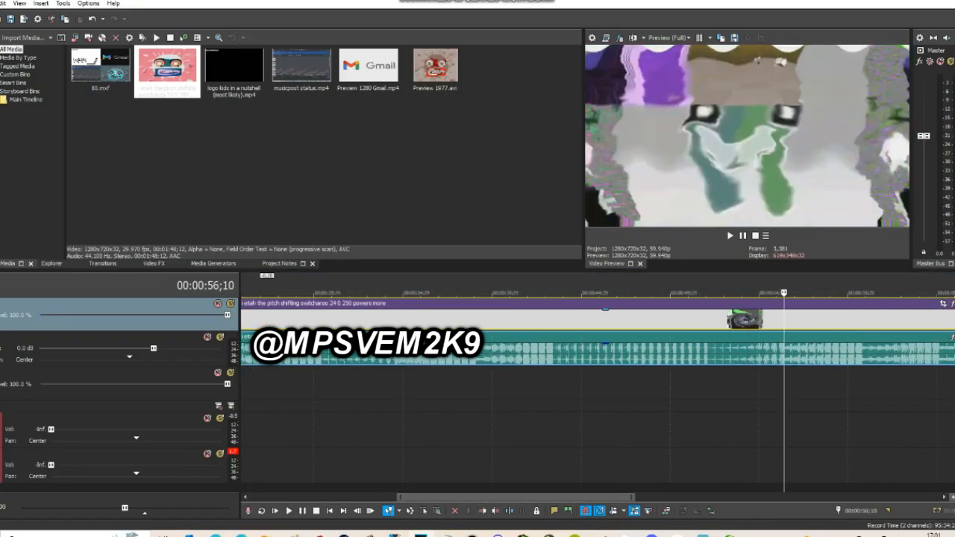
right_click(784, 319)
click(810, 272)
drag(810, 320, 242, 319)
scroll(243, 320, up, 7)
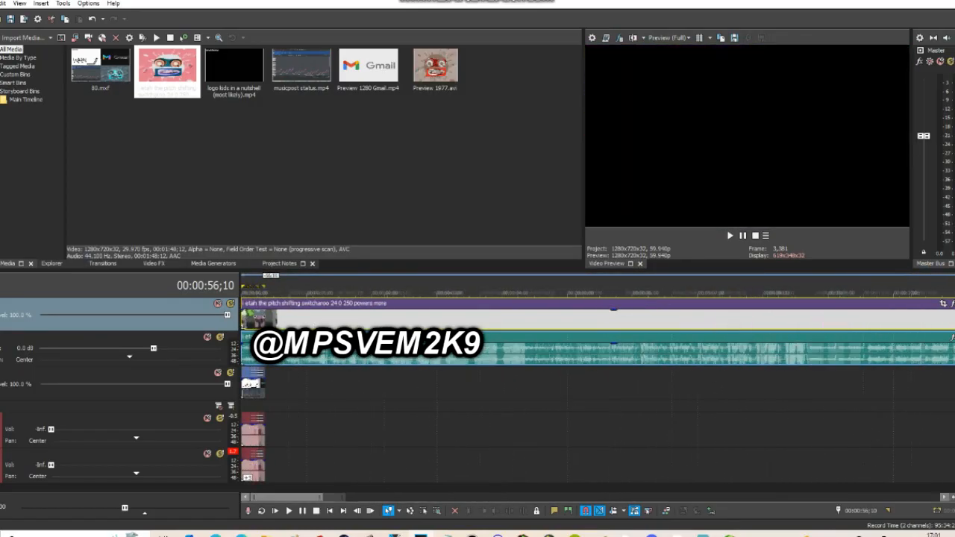
mouse_move(254, 320)
mouse_down()
mouse_move(264, 320)
mouse_move(249, 320)
mouse_up()
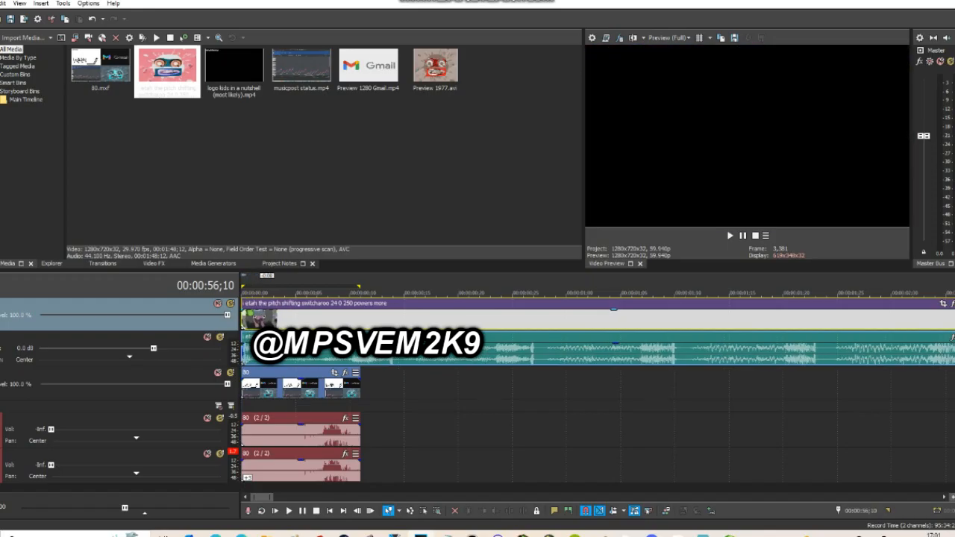
Trim the end of the switcharoo clip at 00:00:00;11 to match the 80.mxf clip.
click(361, 319)
right_click(361, 319)
click(395, 282)
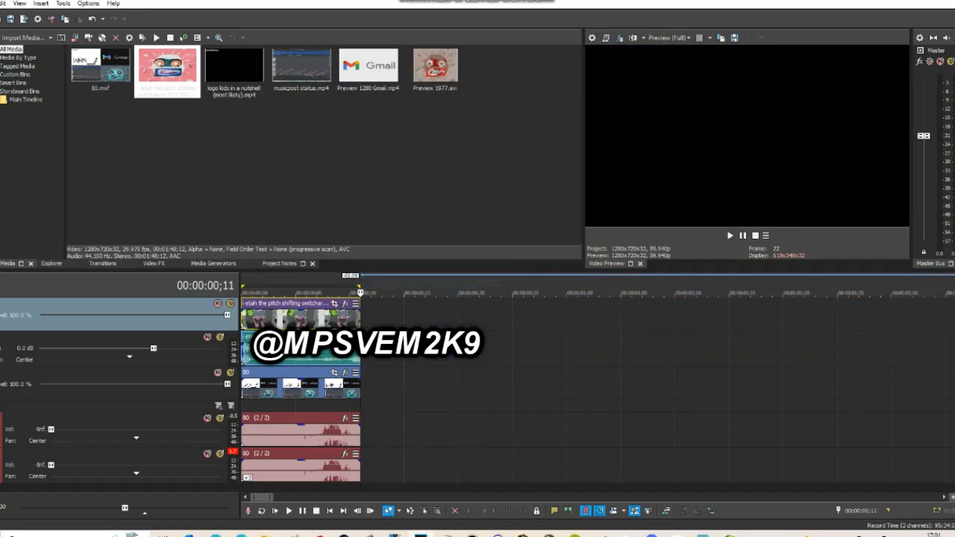
right_click(394, 347)
click(428, 255)
click(112, 339)
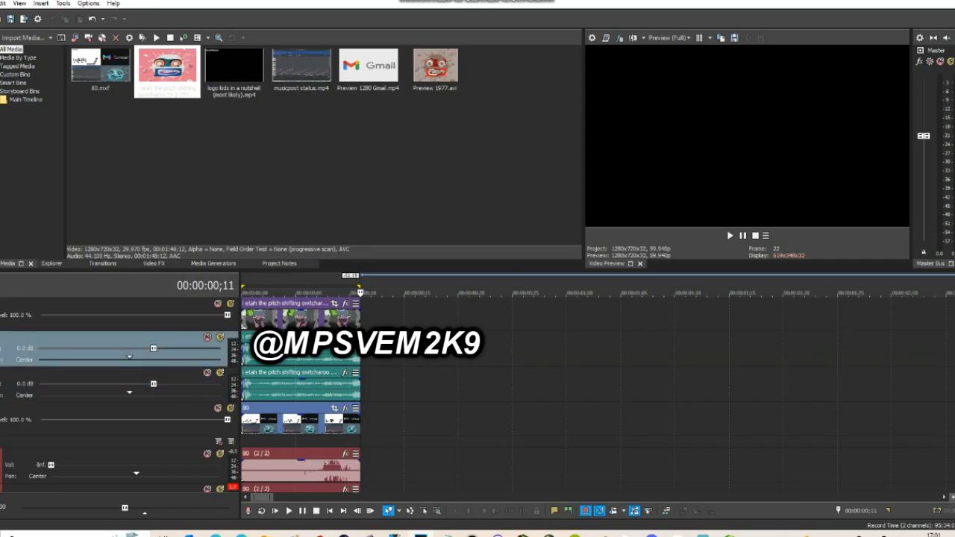
key(Delete)
Trim the switcharoo audio's start at 00:00:00;01 and time-compress it from the timeline start to the 80.mxf clip's length at 118.2%.
click(253, 320)
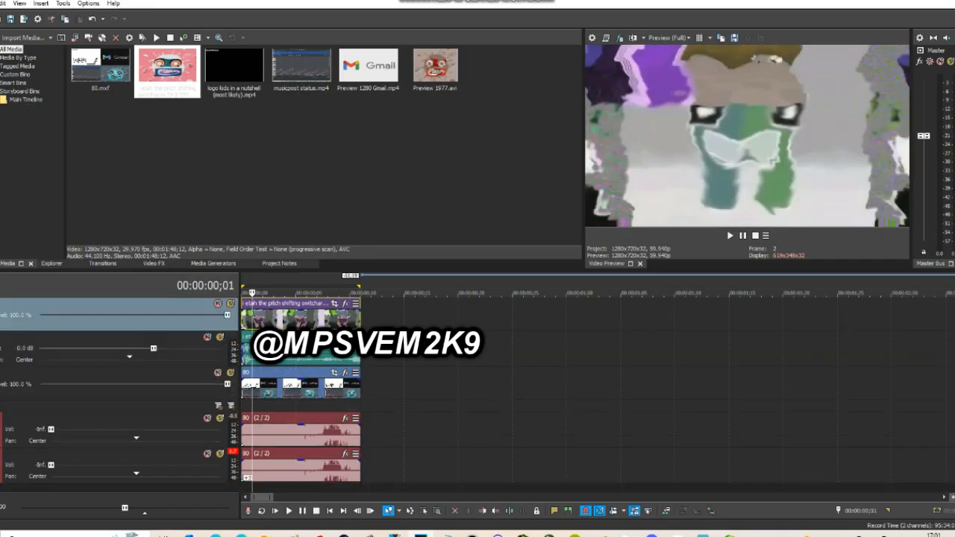
click(252, 354)
key(alt+[)
drag(349, 354, 372, 354)
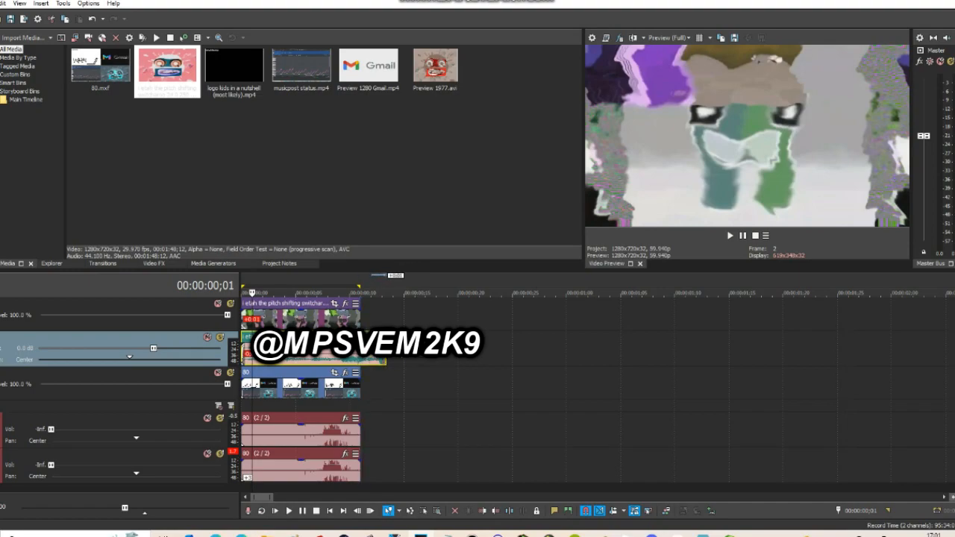
click(387, 293)
click(381, 317)
drag(386, 353, 361, 354)
Duplicate the switcharoo audio track and set the switcharoo video track's level to 50%.
double_click(346, 354)
right_click(346, 355)
right_click(613, 346)
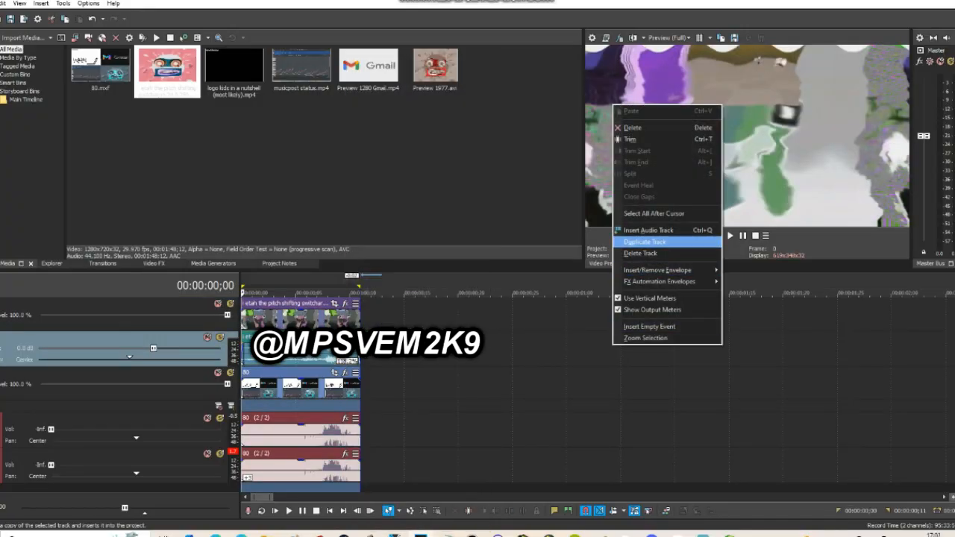
click(646, 242)
double_click(23, 315)
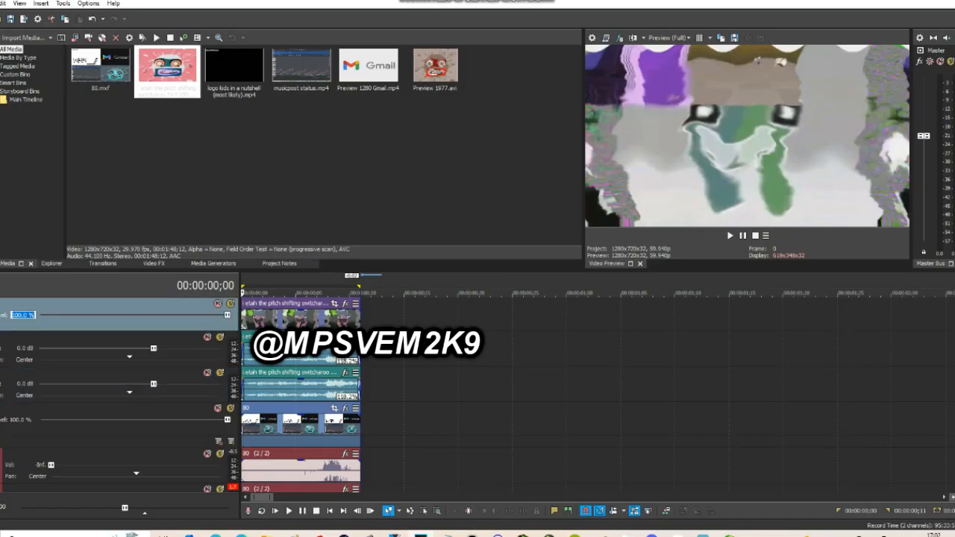
key(Return)
Set the pitch change of the duplicated switcharoo audio event to 3 and play back the mix.
right_click(296, 388)
click(328, 523)
click(509, 221)
click(485, 228)
click(509, 206)
click(485, 229)
text(3)
key(Return)
double_click(324, 350)
key(space)
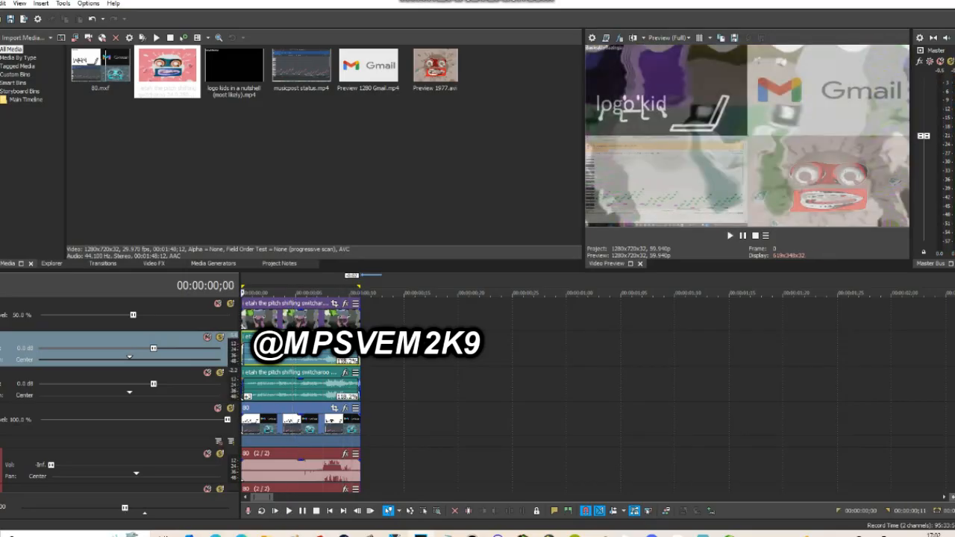
Render the blended clip as Sony MXF file 81 with the HD EX 1280x720-60p template and delete the three switcharoo tracks.
click(2, 4)
click(30, 84)
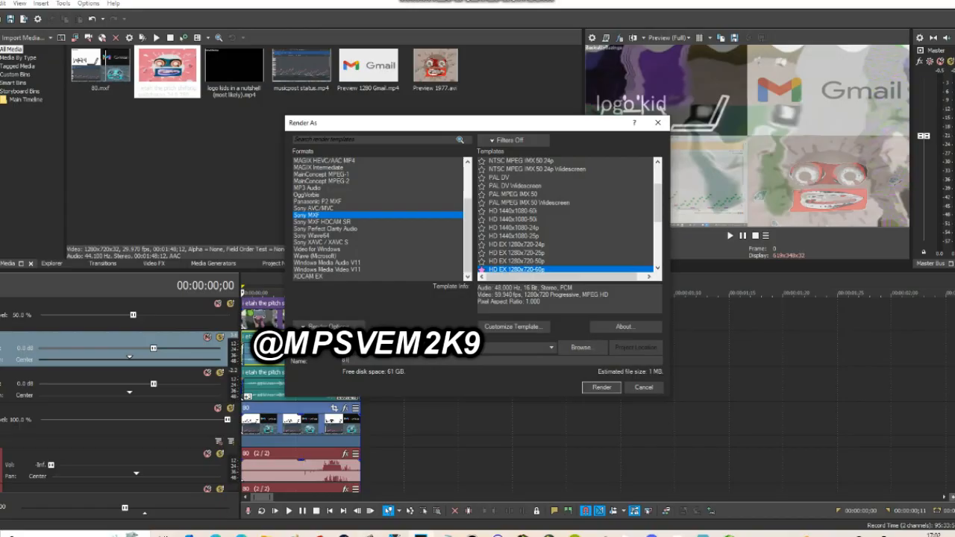
key(Return)
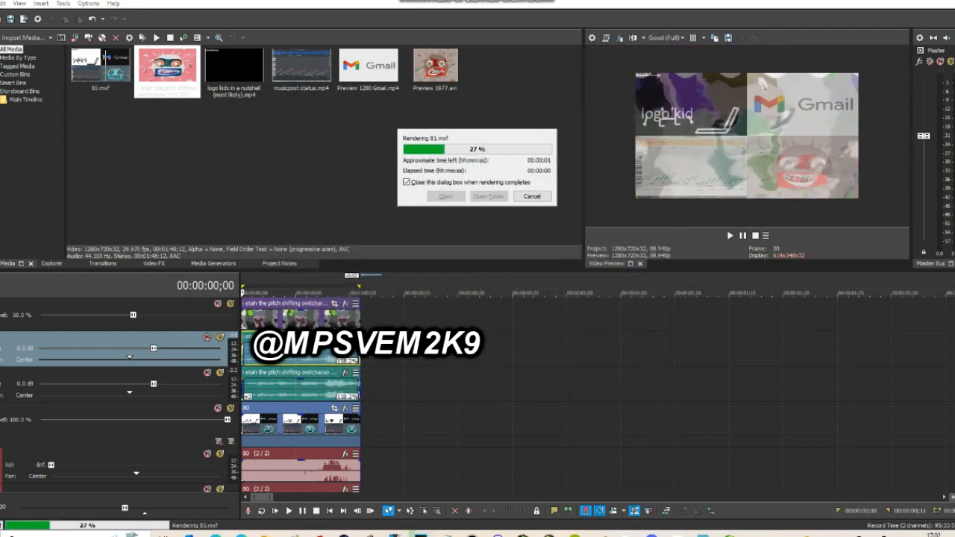
key(Delete)
key(Delete)
key(Delete)
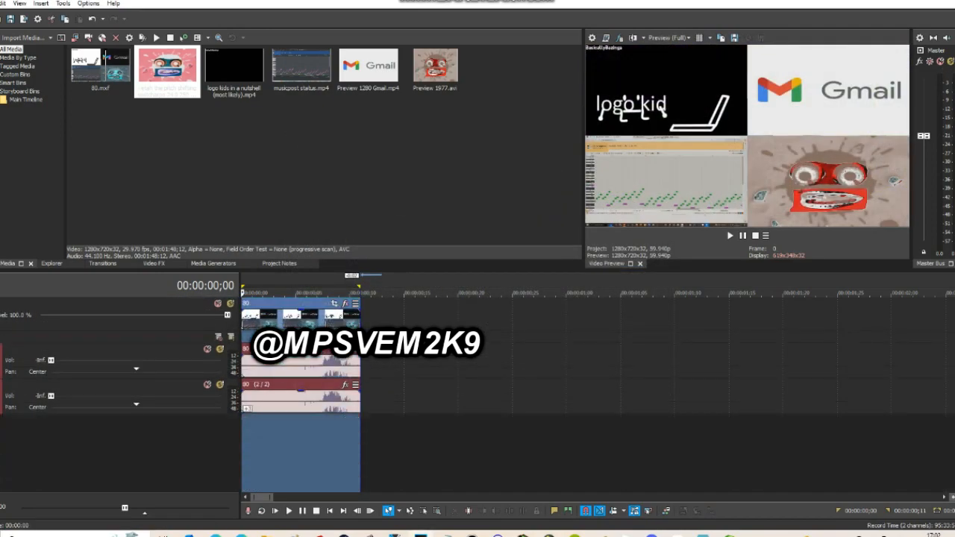
Replace the 80.mxf project media with 81.mxf from the ihtx test for others folder.
right_click(109, 56)
click(113, 265)
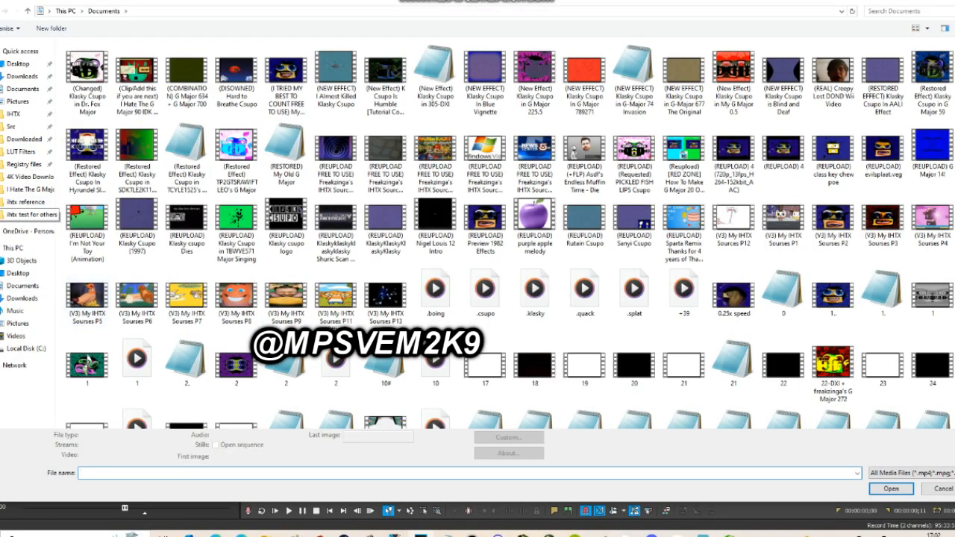
click(31, 215)
double_click(87, 270)
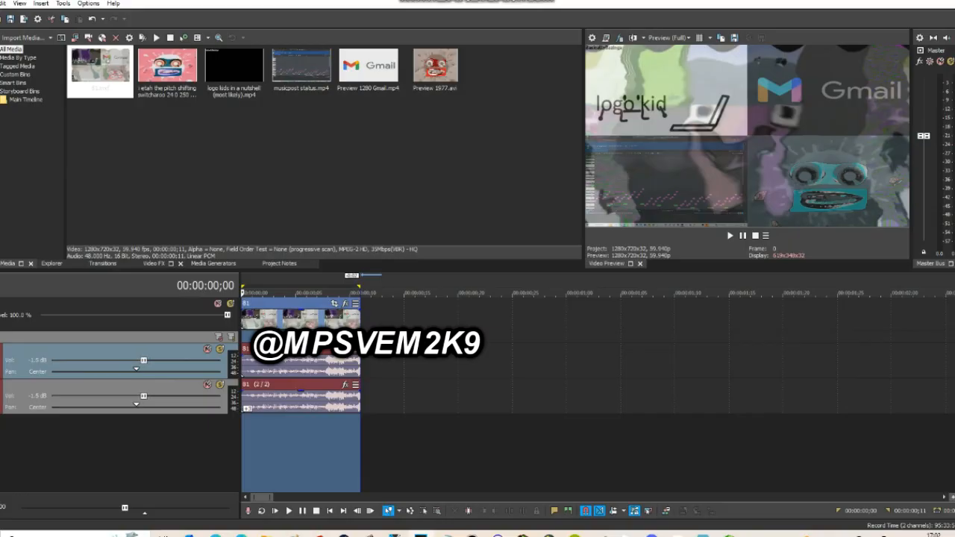
Render the clip as Sony MXF file 82 and replace the 81.mxf project media with 82.mxf from the ihtx test for others folder.
click(0, 4)
click(30, 83)
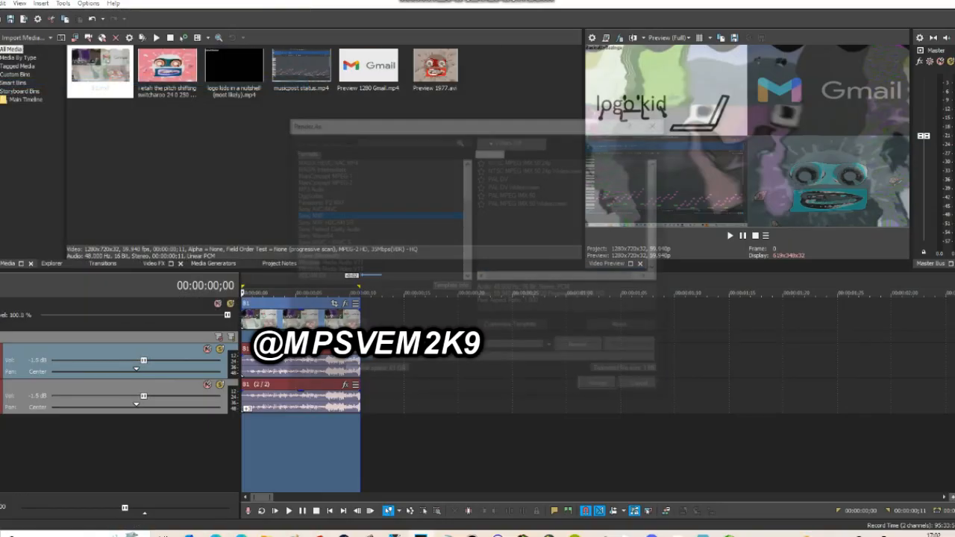
key(Return)
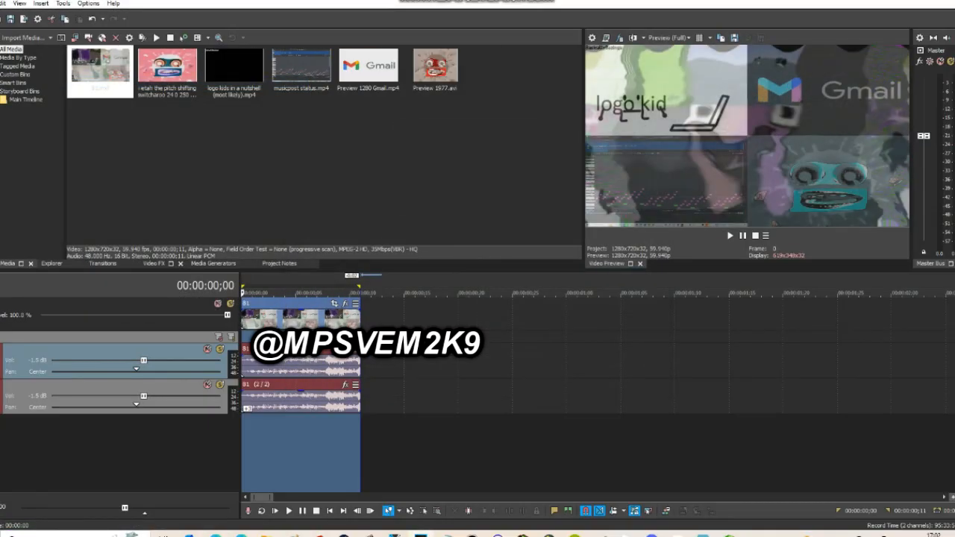
right_click(128, 80)
click(143, 289)
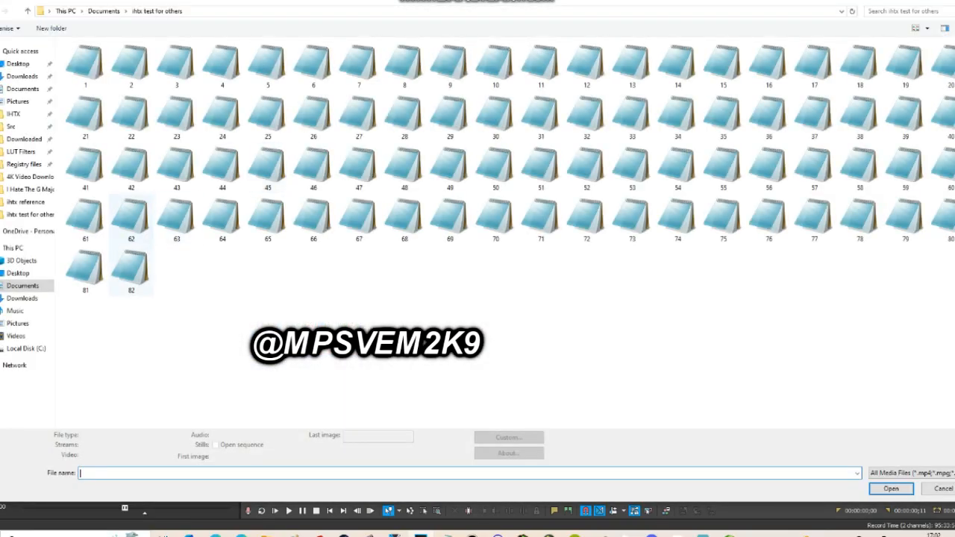
double_click(131, 269)
Render the clip as Sony MXF file 83 and replace the 82.mxf project media with 83.mxf.
click(1, 4)
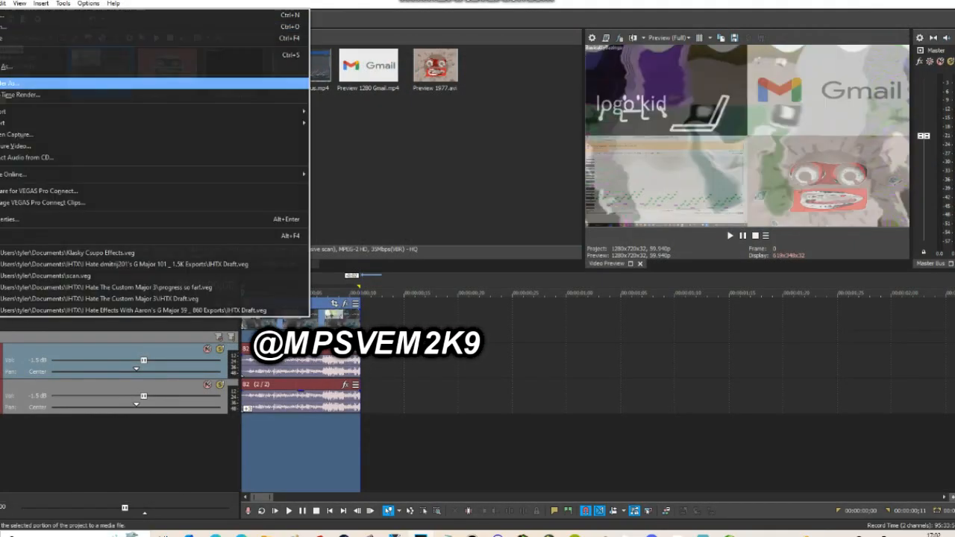
click(30, 83)
key(Return)
right_click(99, 81)
click(123, 286)
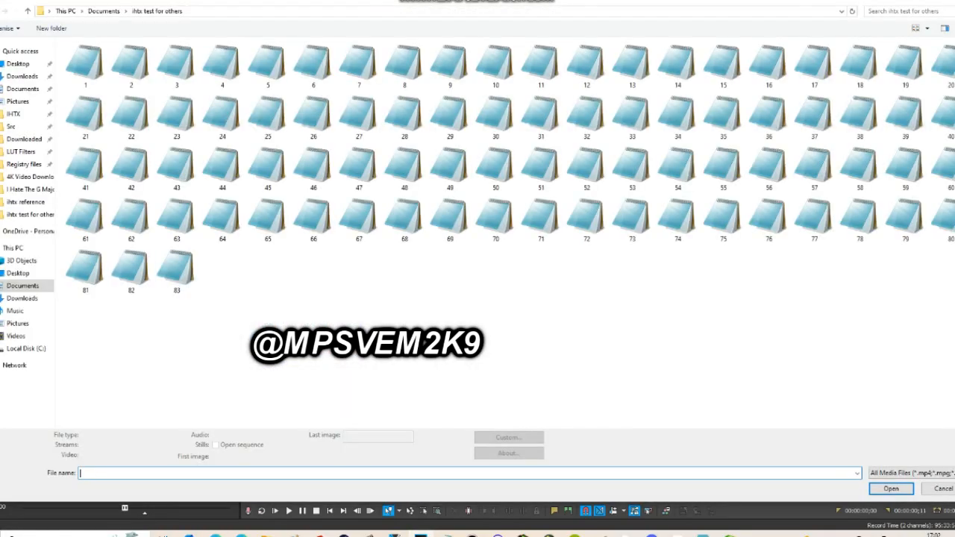
double_click(177, 271)
Render the clip as Sony MXF file 84 and replace the 83.mxf project media with 84.mxf.
click(0, 3)
click(30, 83)
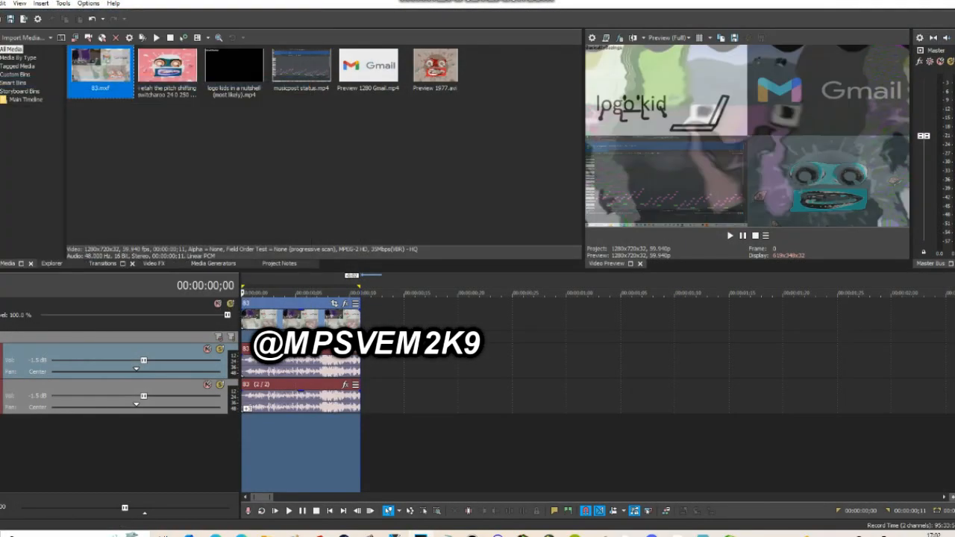
key(Return)
right_click(103, 83)
click(125, 290)
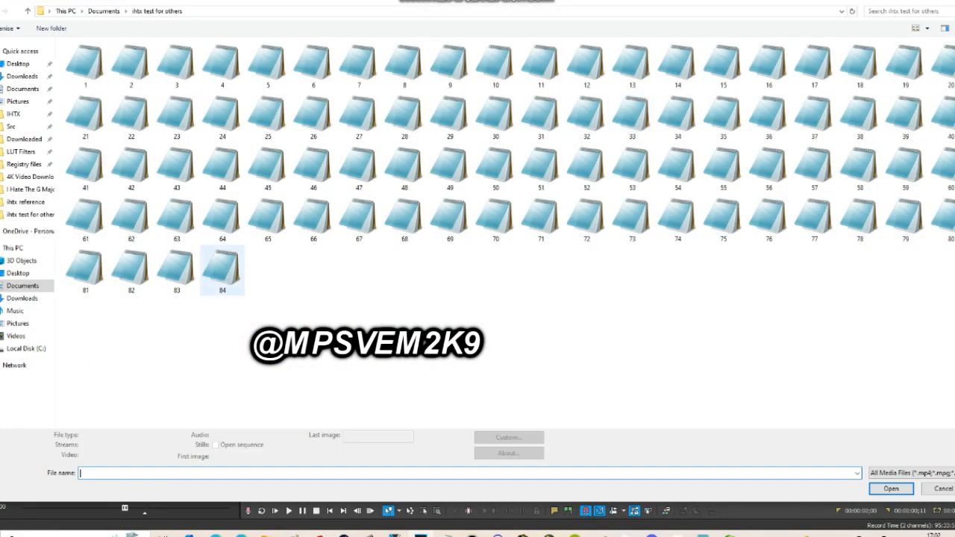
double_click(222, 270)
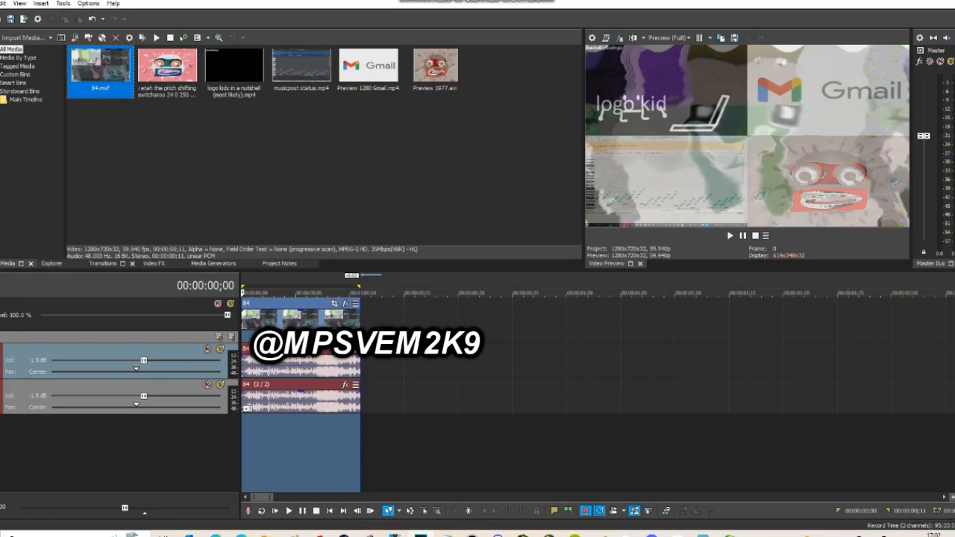
Render the clip as Sony MXF file 85 with the HD EX 1280x720-60p template and replace the 84.mxf project media with it.
click(1, 4)
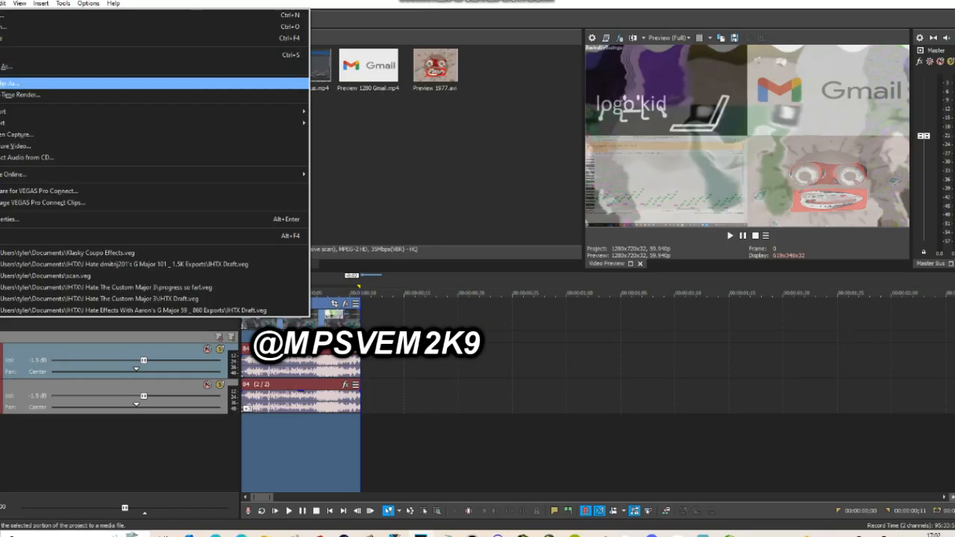
click(1, 83)
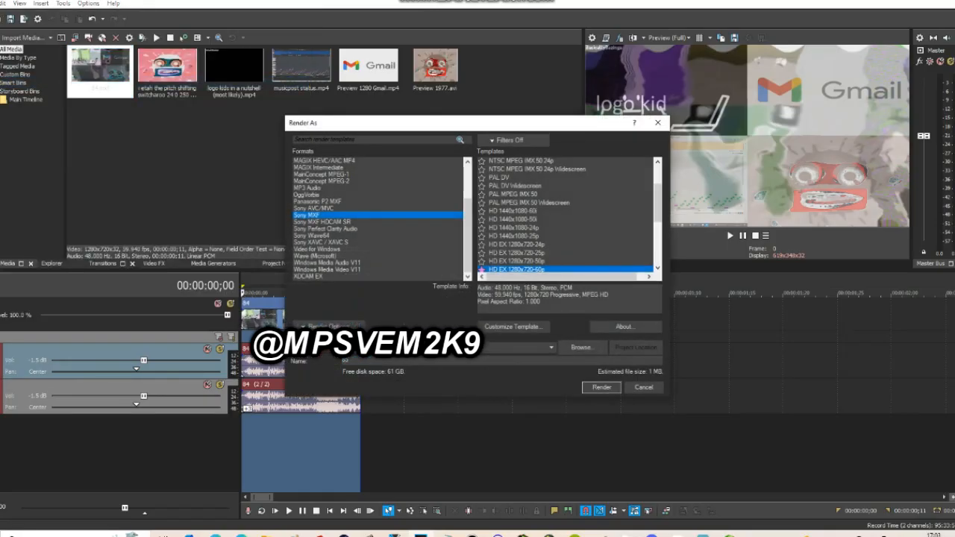
key(Return)
right_click(112, 71)
click(149, 105)
Render the clip as Sony MXF file 86 and replace the 85.mxf project media with 86.mxf.
click(1, 3)
click(1, 84)
key(Return)
right_click(104, 63)
click(130, 269)
double_click(314, 270)
Render the clip as Sony MXF file 87 and replace the 86.mxf project media with 87.mxf.
click(0, 4)
click(1, 83)
key(Return)
right_click(107, 61)
click(132, 268)
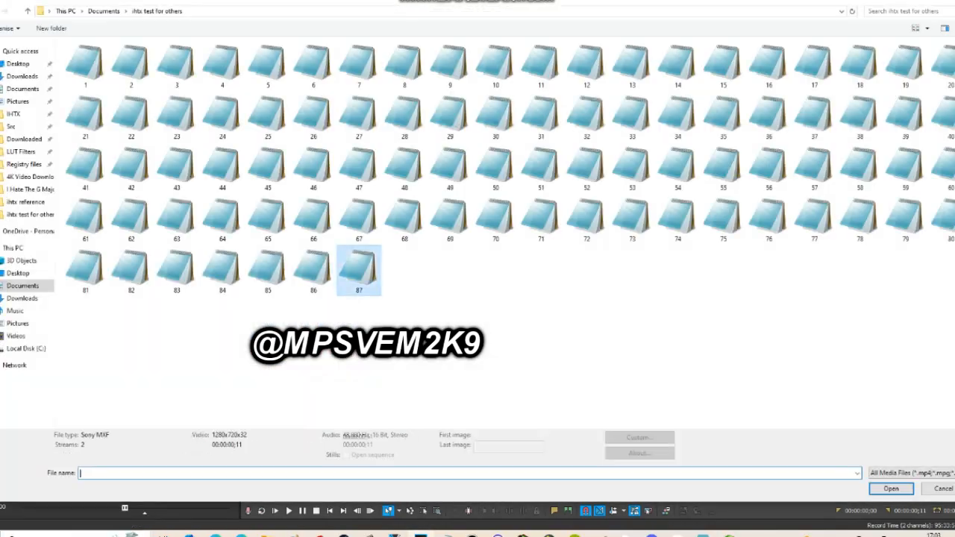
double_click(359, 270)
Render the clip as Sony MXF file 88 and replace the 87.mxf project media with 88.mxf.
click(1, 4)
click(1, 83)
key(Return)
right_click(100, 79)
click(124, 286)
double_click(405, 270)
Render the clip as Sony MXF file 89 and replace the 88.mxf project media with 89.mxf.
click(1, 3)
right_click(91, 78)
click(115, 283)
double_click(450, 270)
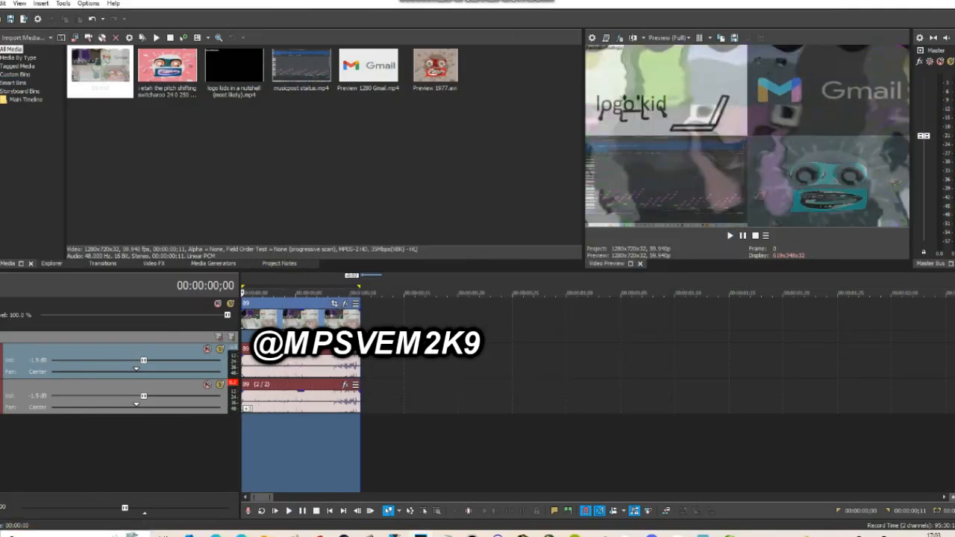
Replace the 89.mxf project media with the rendered file 90.mxf.
right_click(100, 71)
click(123, 276)
double_click(495, 270)
Render the clip as Sony MXF file 91 and replace the 90.mxf project media with 91.mxf.
click(1, 3)
click(1, 84)
key(Return)
right_click(100, 71)
click(123, 276)
double_click(541, 270)
Render the clip as Sony MXF file 92 and replace the 91.mxf project media with 92.mxf.
click(1, 4)
click(0, 83)
key(Return)
right_click(100, 71)
click(123, 276)
double_click(587, 271)
Render the clip as Sony MXF file 93 and replace the 92.mxf project media with 93.mxf.
click(1, 3)
click(2, 84)
key(Return)
right_click(100, 71)
click(124, 276)
double_click(631, 270)
Render the clip as Sony MXF file 94 and replace the 93.mxf project media with 94.mxf.
click(1, 4)
click(2, 84)
key(Return)
right_click(100, 71)
click(124, 277)
double_click(678, 270)
Render the clip as Sony MXF file 95 and replace the 94.mxf project media with 95.mxf.
click(0, 4)
click(3, 90)
key(Return)
right_click(100, 71)
click(123, 276)
double_click(723, 270)
Replace the 95.mxf project media with the rendered file 96.mxf.
right_click(104, 70)
click(123, 275)
double_click(769, 269)
Replace the 96.mxf project media with the rendered file 97.mxf.
right_click(98, 69)
click(123, 274)
double_click(815, 270)
Render the clip as Sony MXF file 98 with the HD EX 1280x720-60p template and replace the 97.mxf project media with it.
click(1, 4)
click(2, 89)
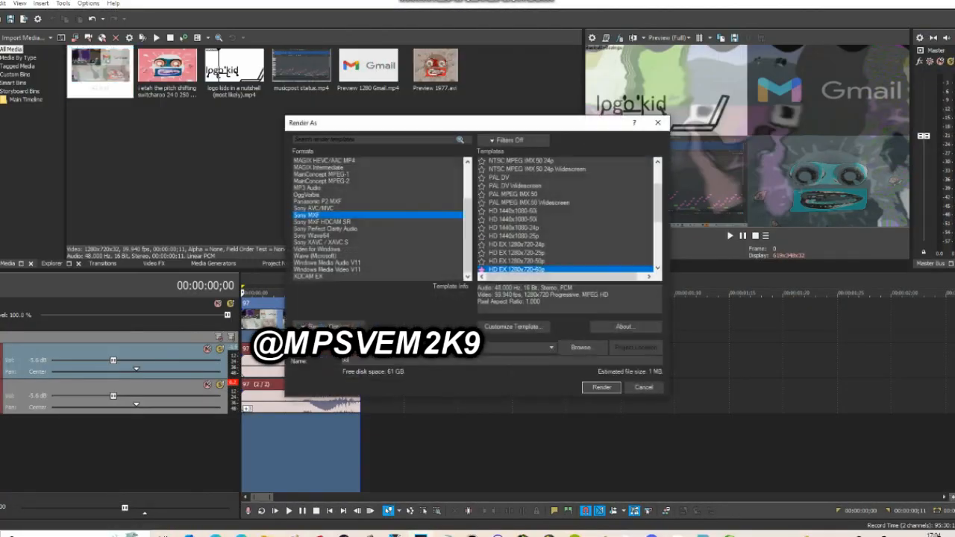
key(Return)
right_click(102, 77)
click(123, 282)
double_click(860, 269)
Render the clip as Sony MXF file 99 and replace the 98.mxf project media with 99.mxf.
click(1, 3)
click(2, 90)
key(Return)
right_click(102, 81)
click(121, 297)
double_click(905, 270)
Render the clip as the Sony MXF file 100.mxf.
click(1, 4)
click(2, 89)
key(Return)
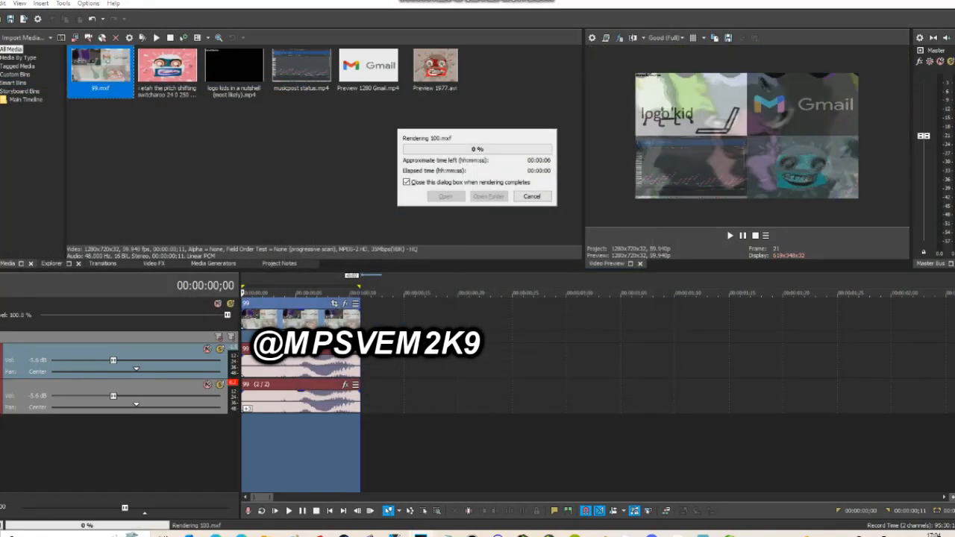
Start a new project with the numbered MXF renders in sequence on the timeline and play it back.
click(0, 4)
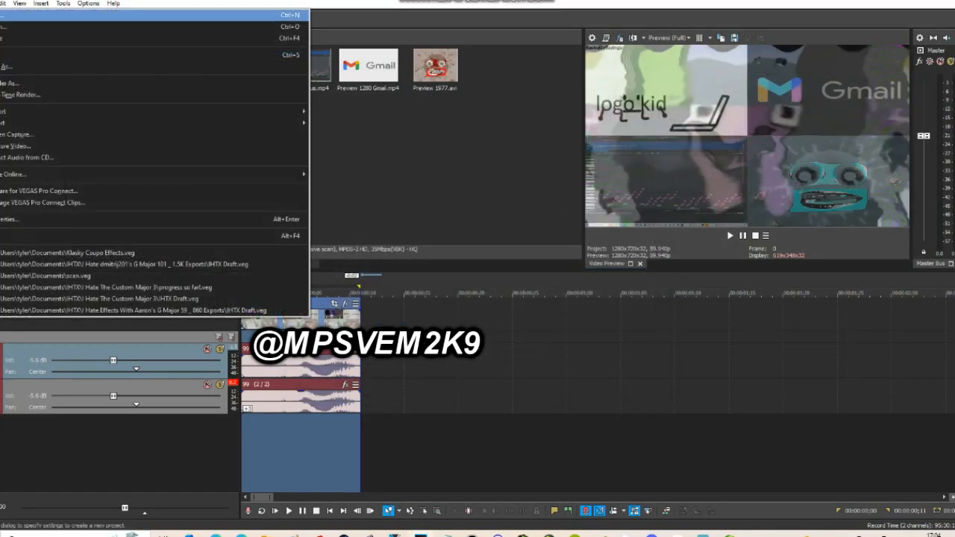
click(15, 15)
click(486, 206)
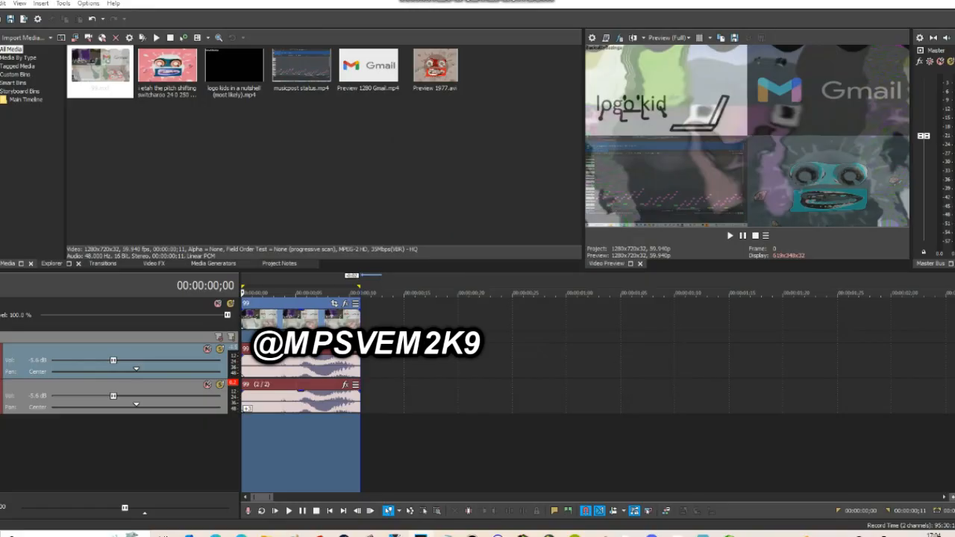
click(523, 426)
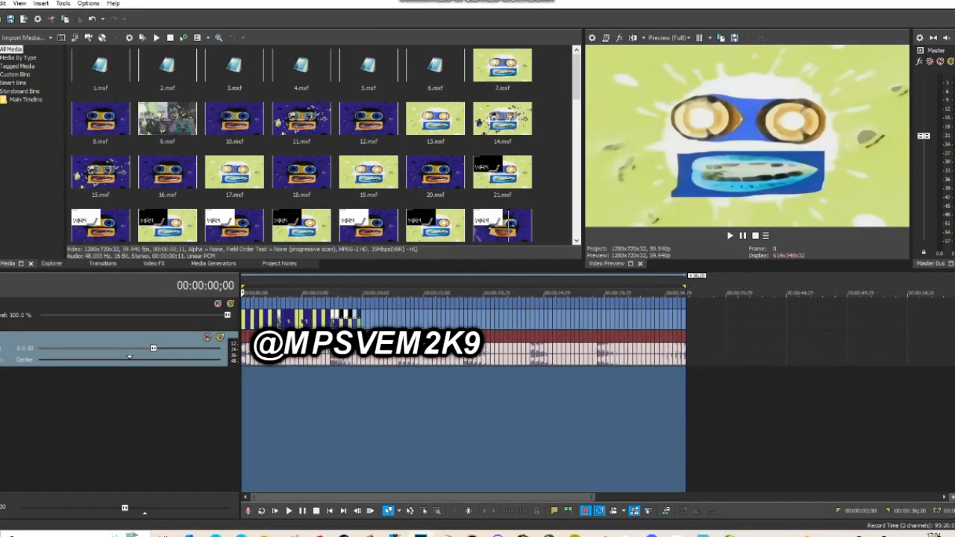
click(730, 235)
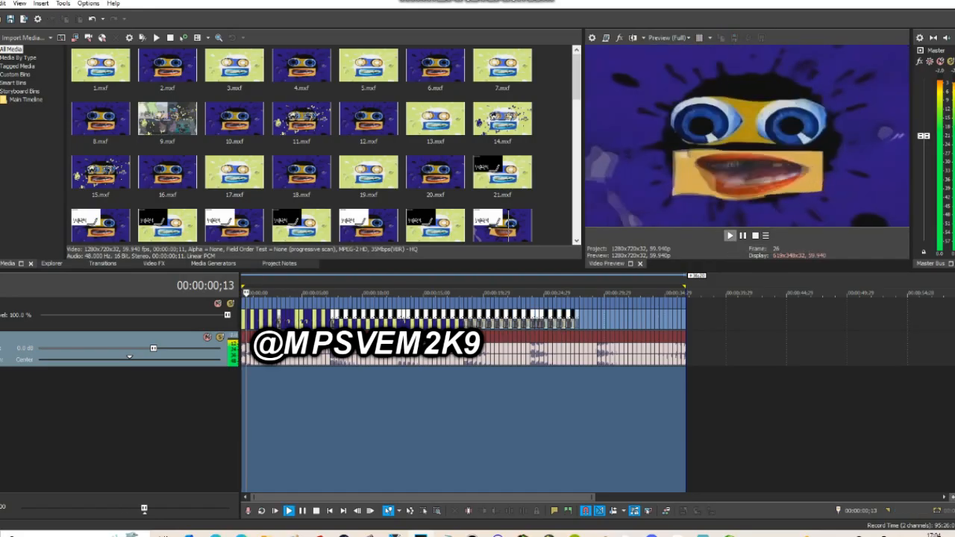